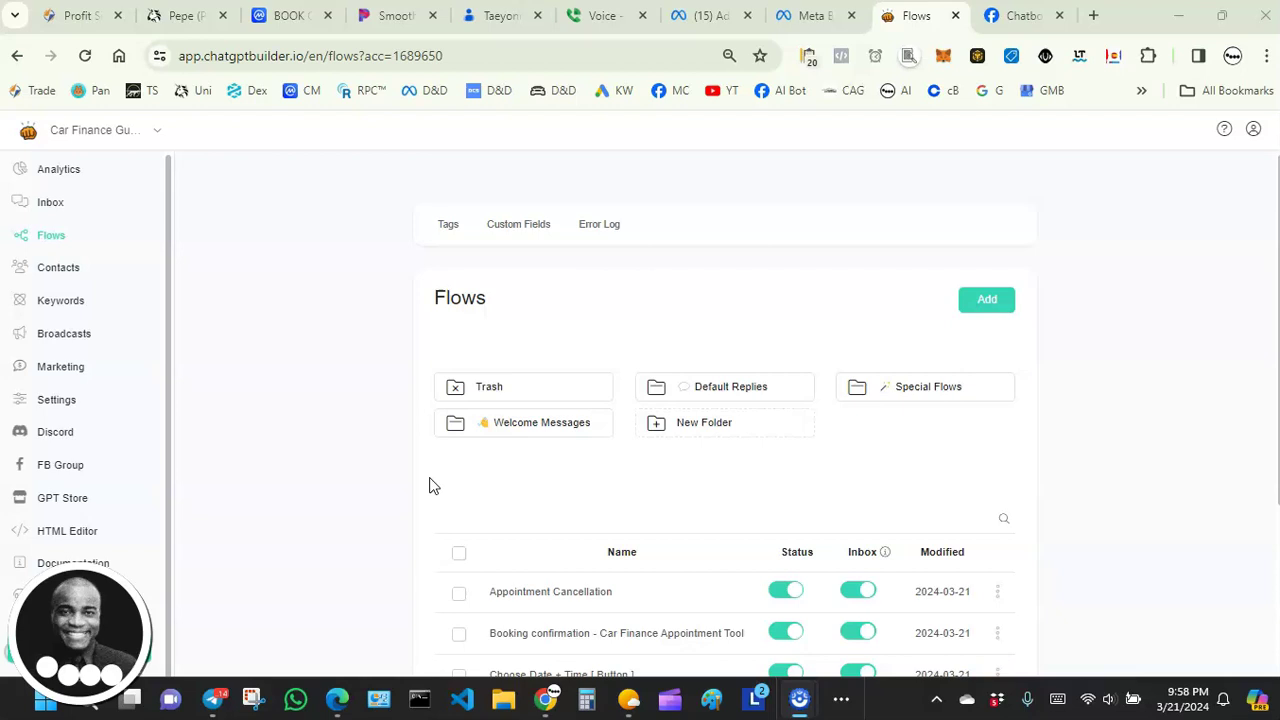
Open the Welcome Messages folder in the Flows section.
{"action": "left_click", "coordinate": [418, 500]}
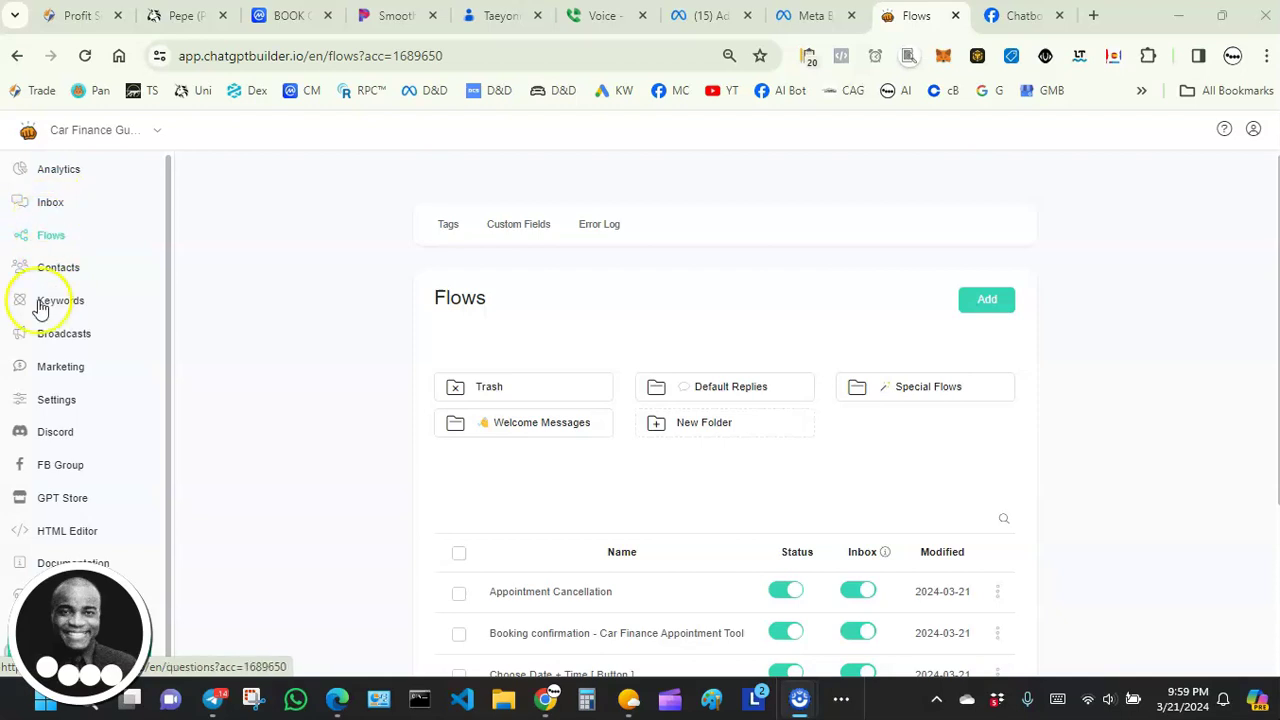
{"action": "left_click", "coordinate": [50, 240]}
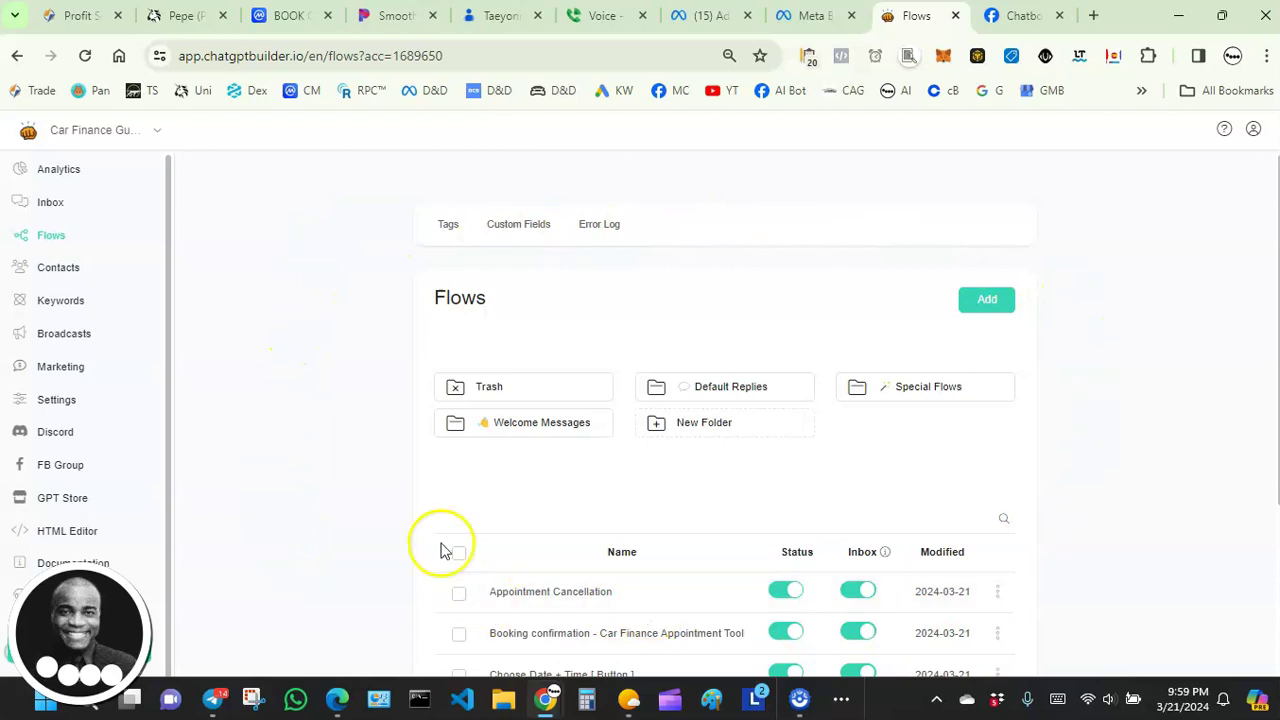
{"action": "left_click", "coordinate": [527, 425]}
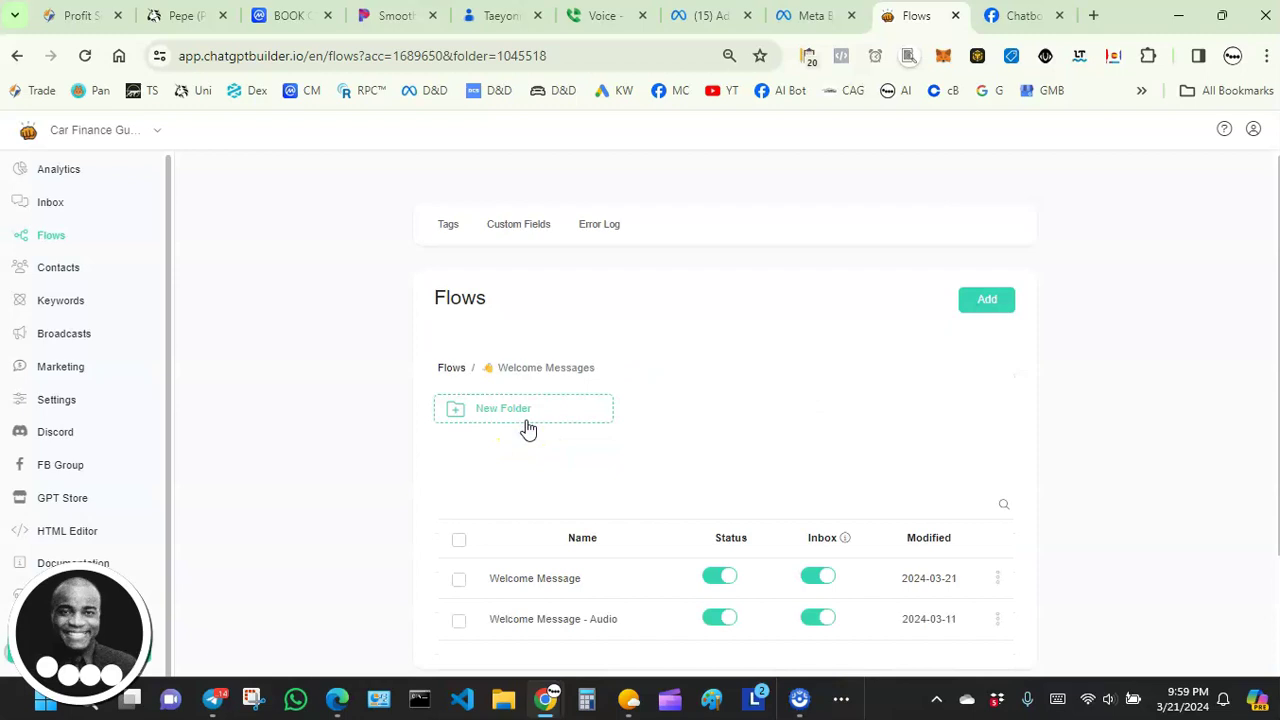
{"action": "scroll", "coordinate": [417, 491], "scroll_direction": "down", "scroll_amount": 1}
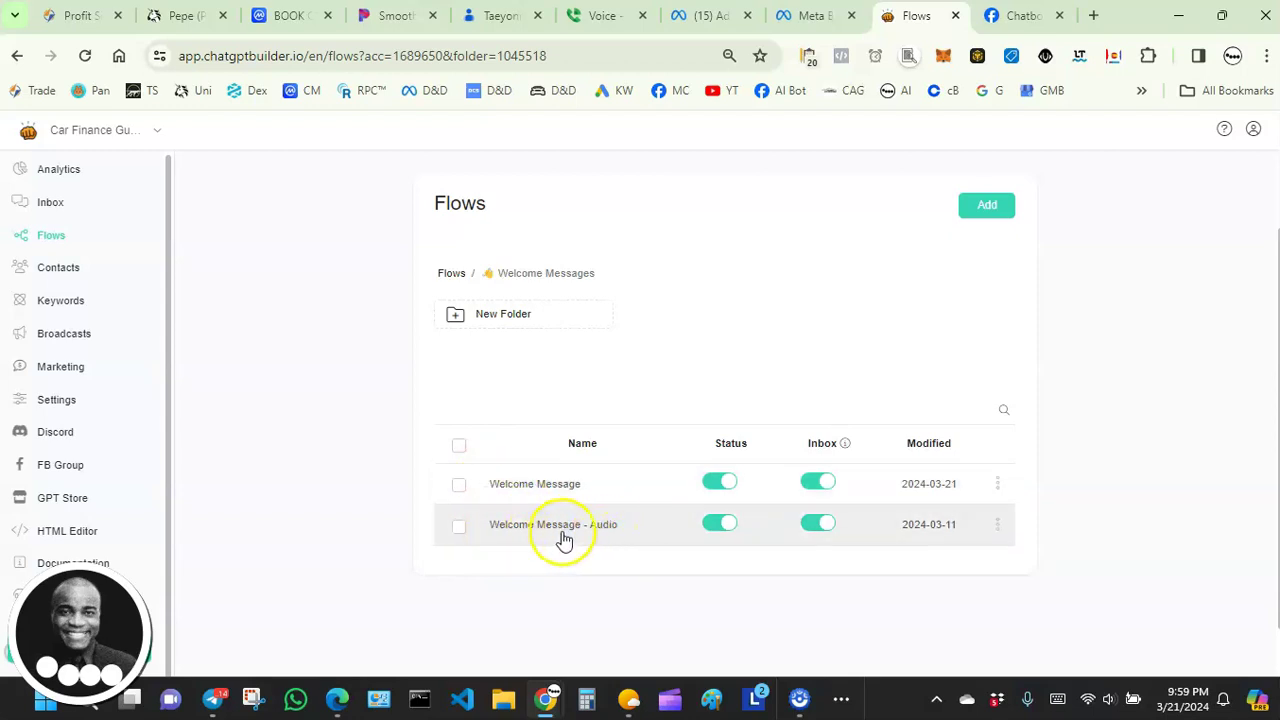
Rename the Welcome Message flow to "AI Welcome Message - Text".
{"action": "left_click", "coordinate": [1001, 484]}
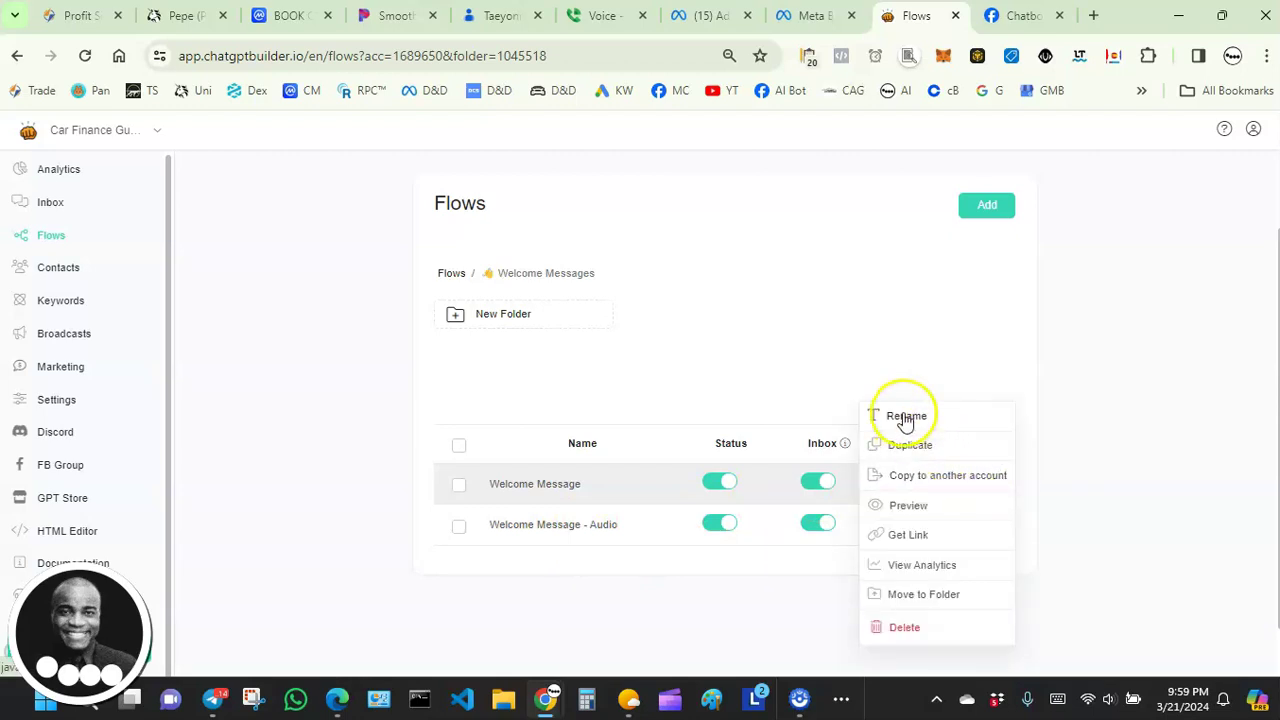
{"action": "left_click", "coordinate": [903, 414]}
{"action": "left_click", "coordinate": [490, 203]}
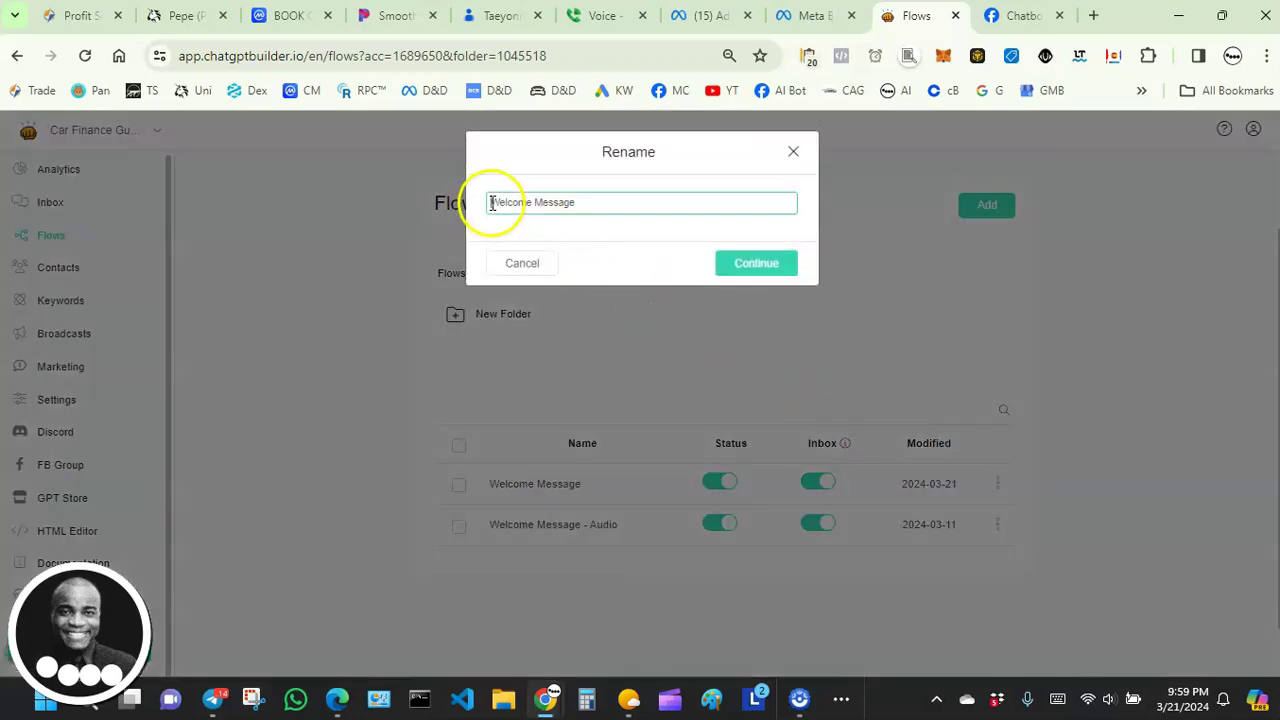
{"action": "type", "text": "AI"}
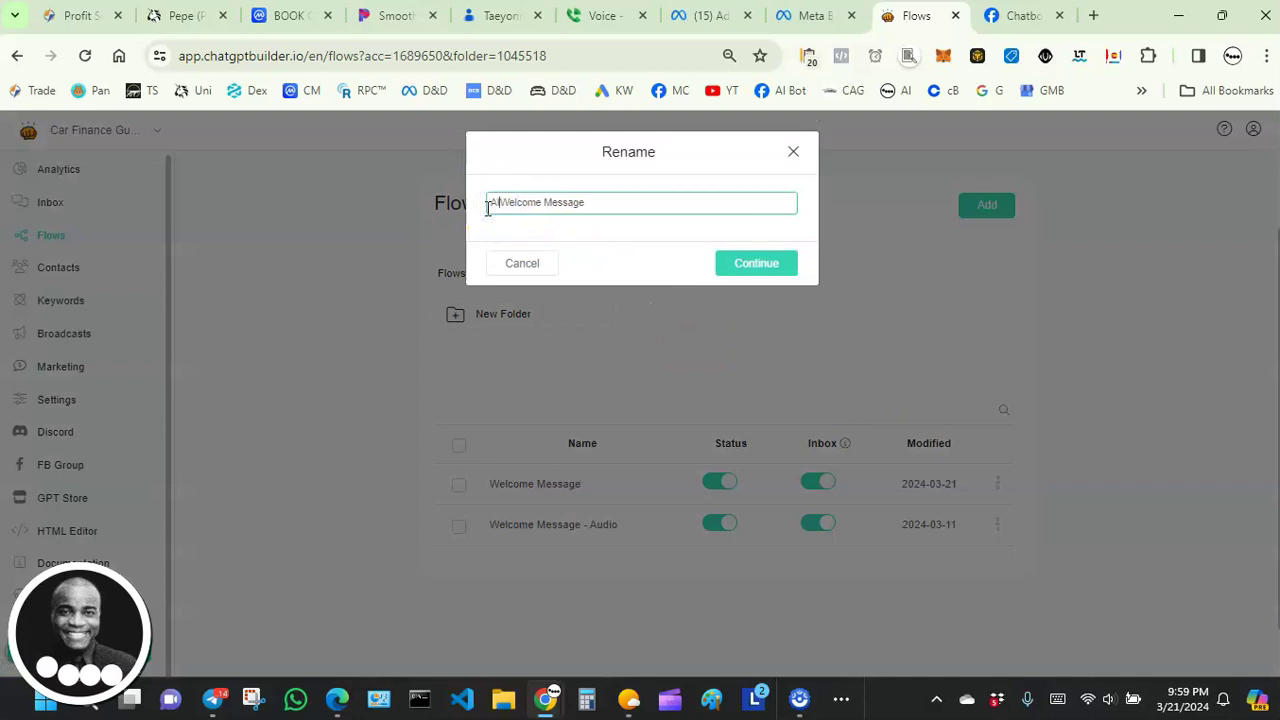
{"action": "left_click", "coordinate": [668, 209]}
{"action": "left_click", "coordinate": [745, 266]}
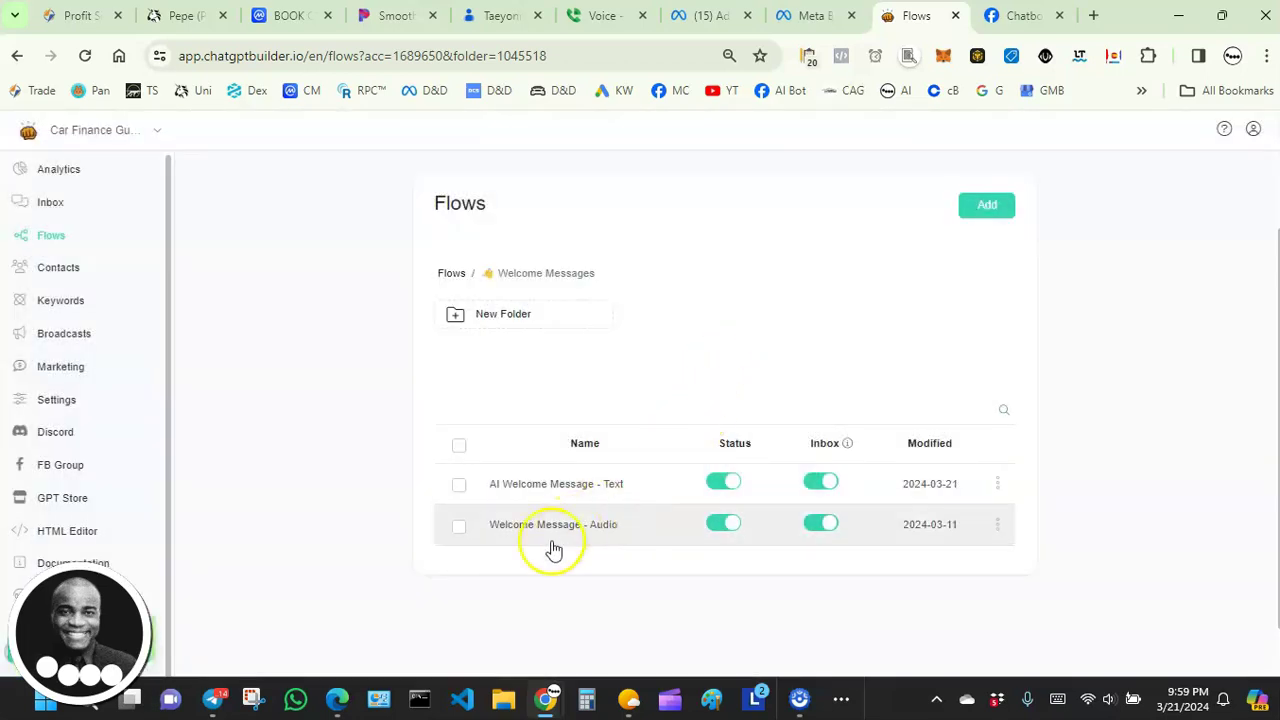
Rename the Welcome Message - Audio flow to "AI Welcome Message - Audio".
{"action": "left_click", "coordinate": [997, 524]}
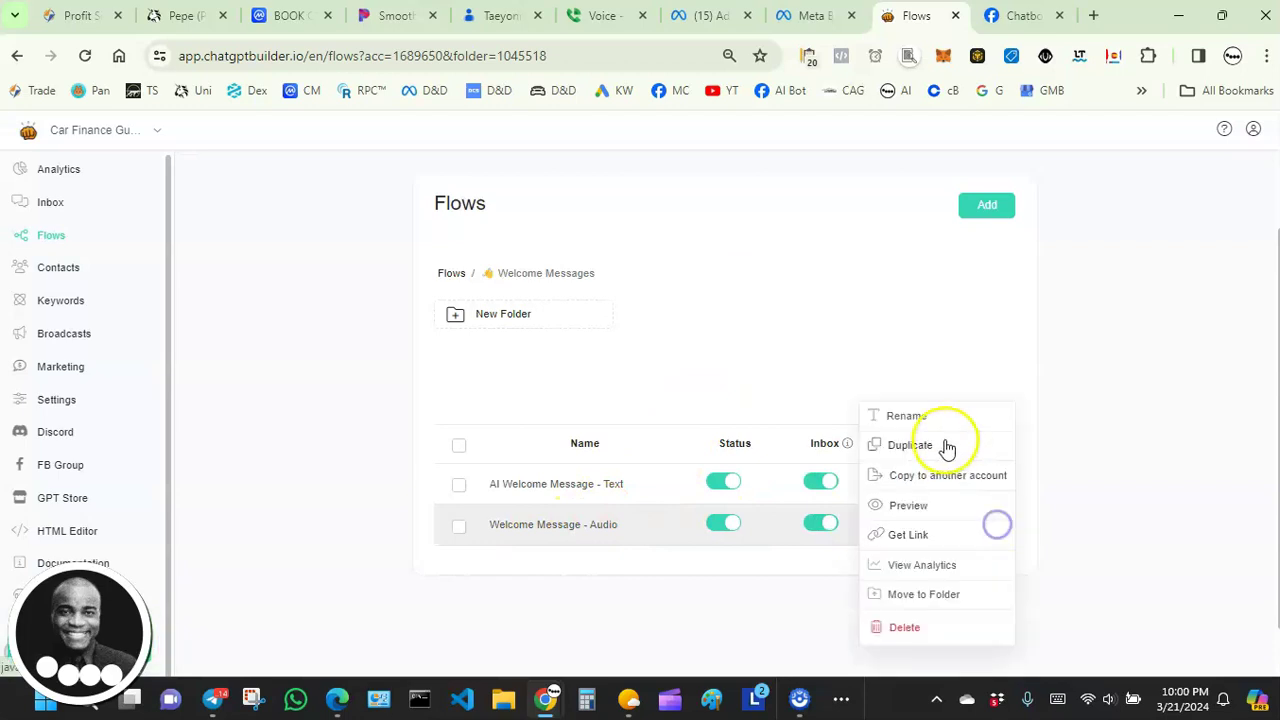
{"action": "left_click", "coordinate": [918, 415]}
{"action": "left_click", "coordinate": [490, 205]}
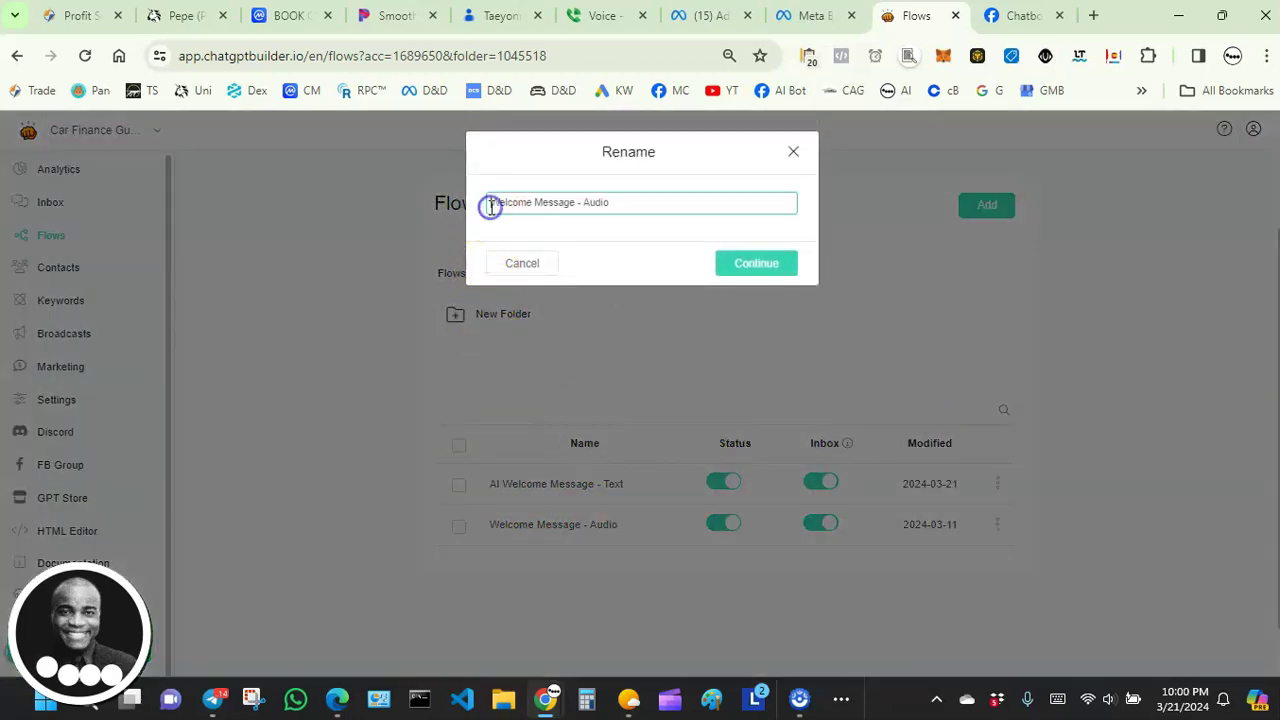
{"action": "type", "text": "AI"}
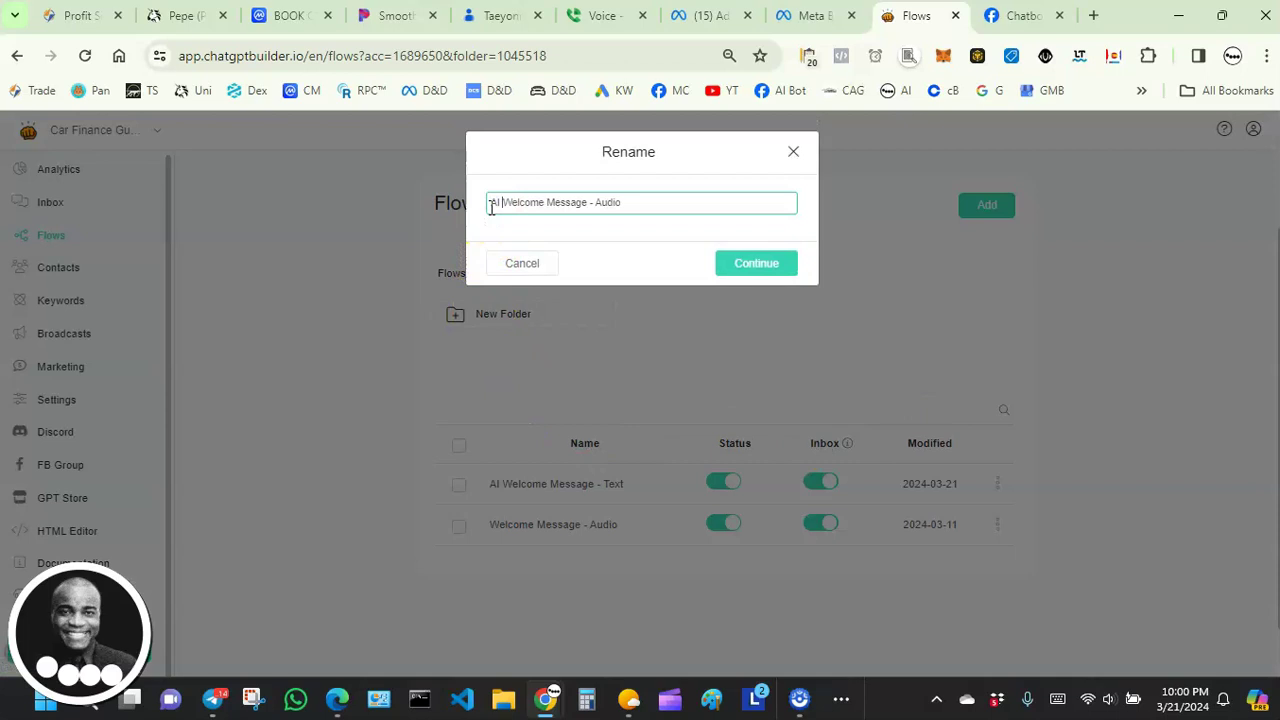
{"action": "left_click", "coordinate": [766, 266]}
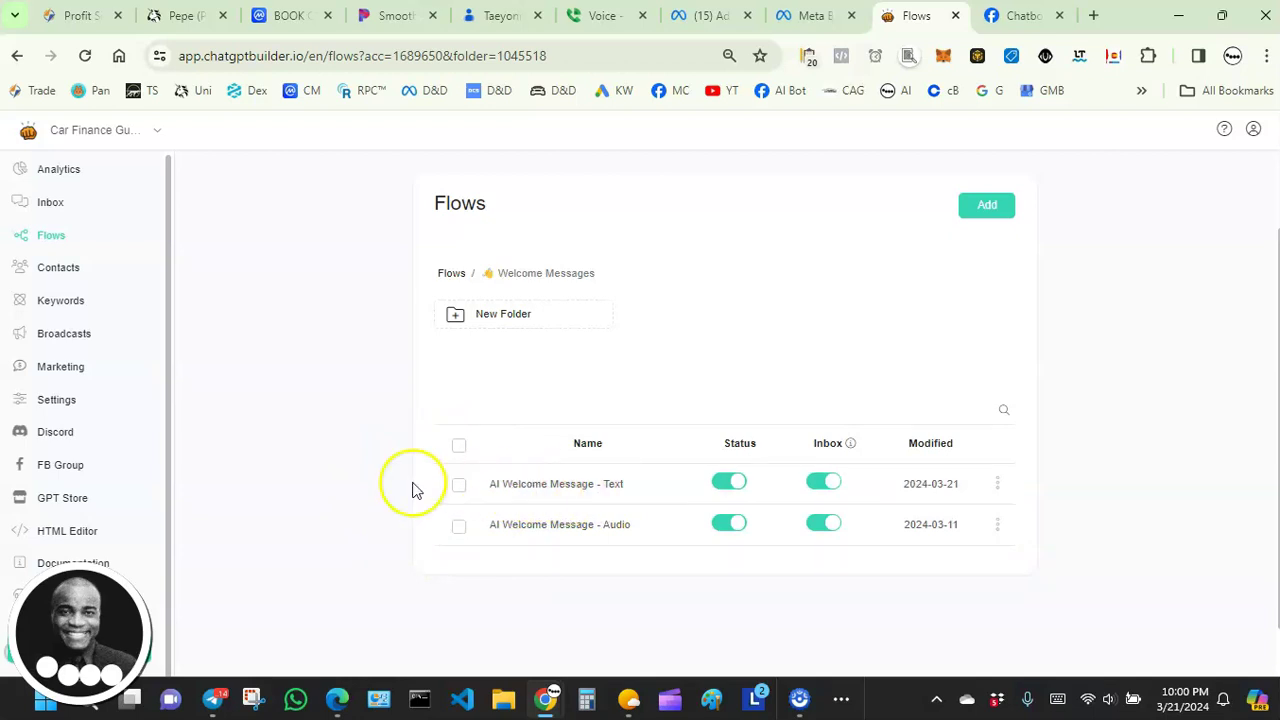
Open the AI Welcome Message - Text flow and examine its Generate Welcome Message and Send the Welcome Message blocks.
{"action": "left_click", "coordinate": [514, 488]}
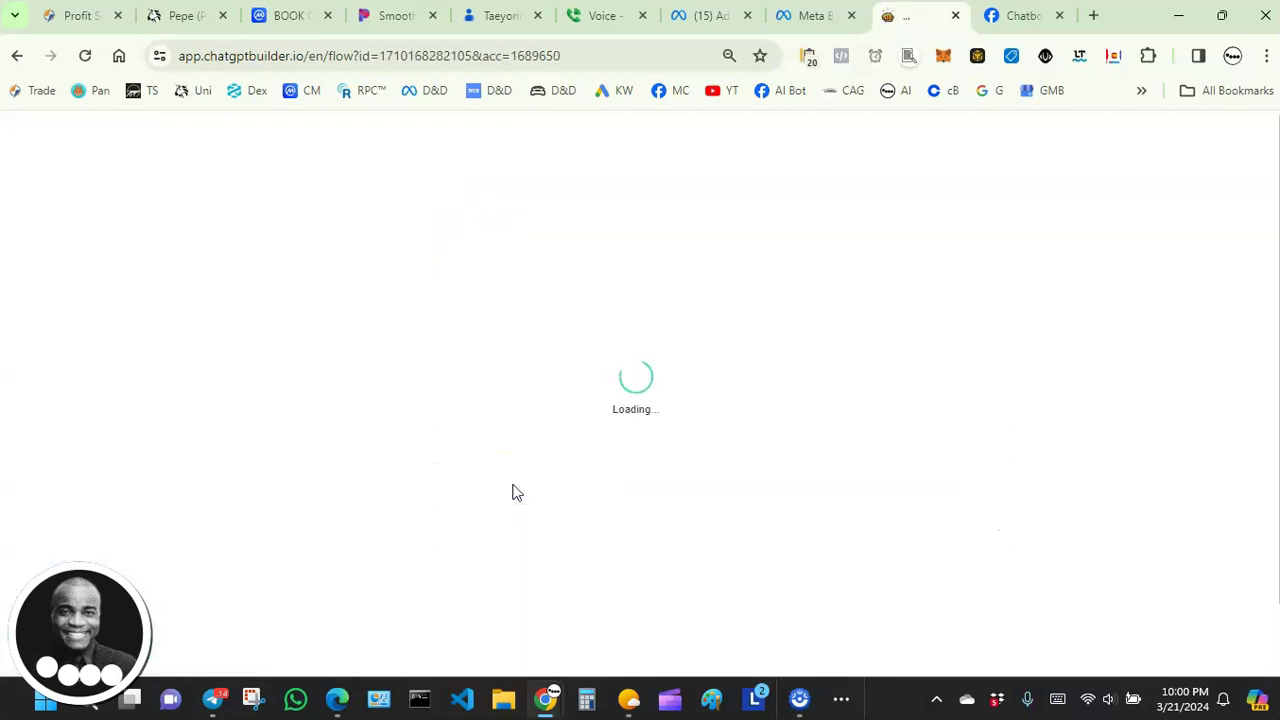
{"action": "scroll", "coordinate": [735, 337], "scroll_direction": "down", "scroll_amount": 2}
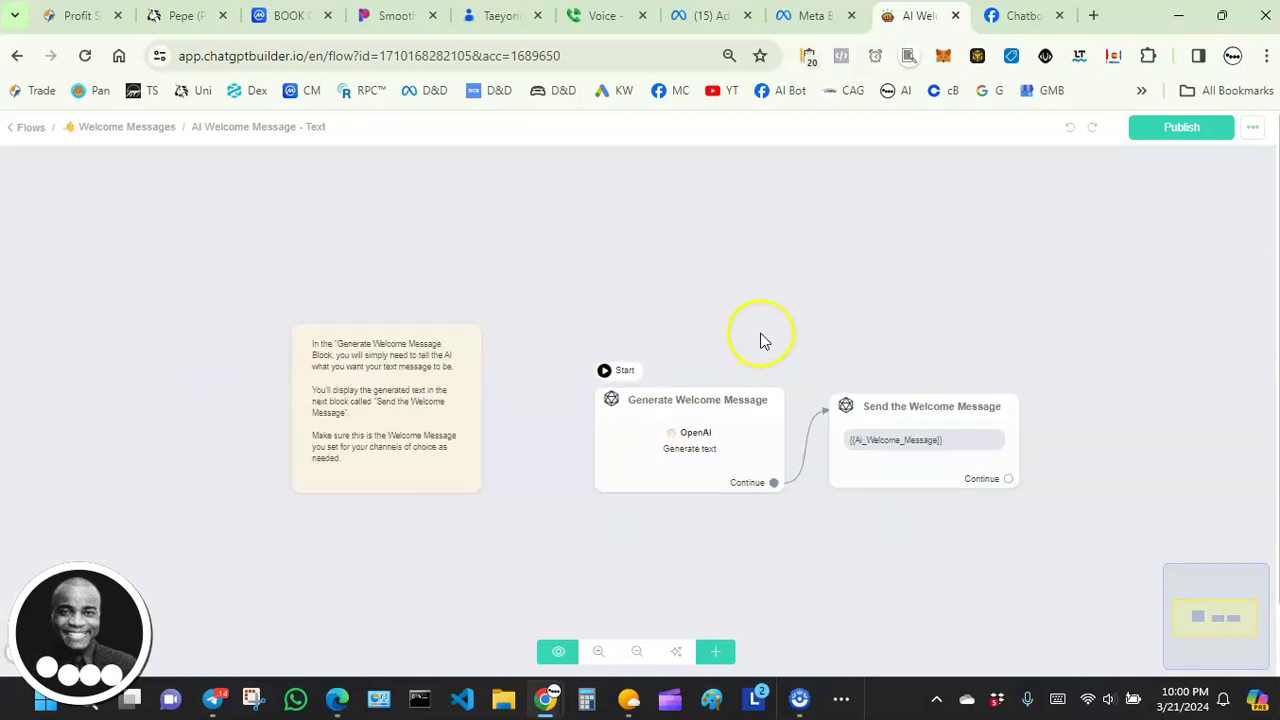
{"action": "left_click_drag", "start_coordinate": [763, 337], "coordinate": [585, 299]}
{"action": "scroll", "coordinate": [605, 312], "scroll_direction": "up", "scroll_amount": 1}
{"action": "scroll", "coordinate": [607, 314], "scroll_direction": "down", "scroll_amount": 1}
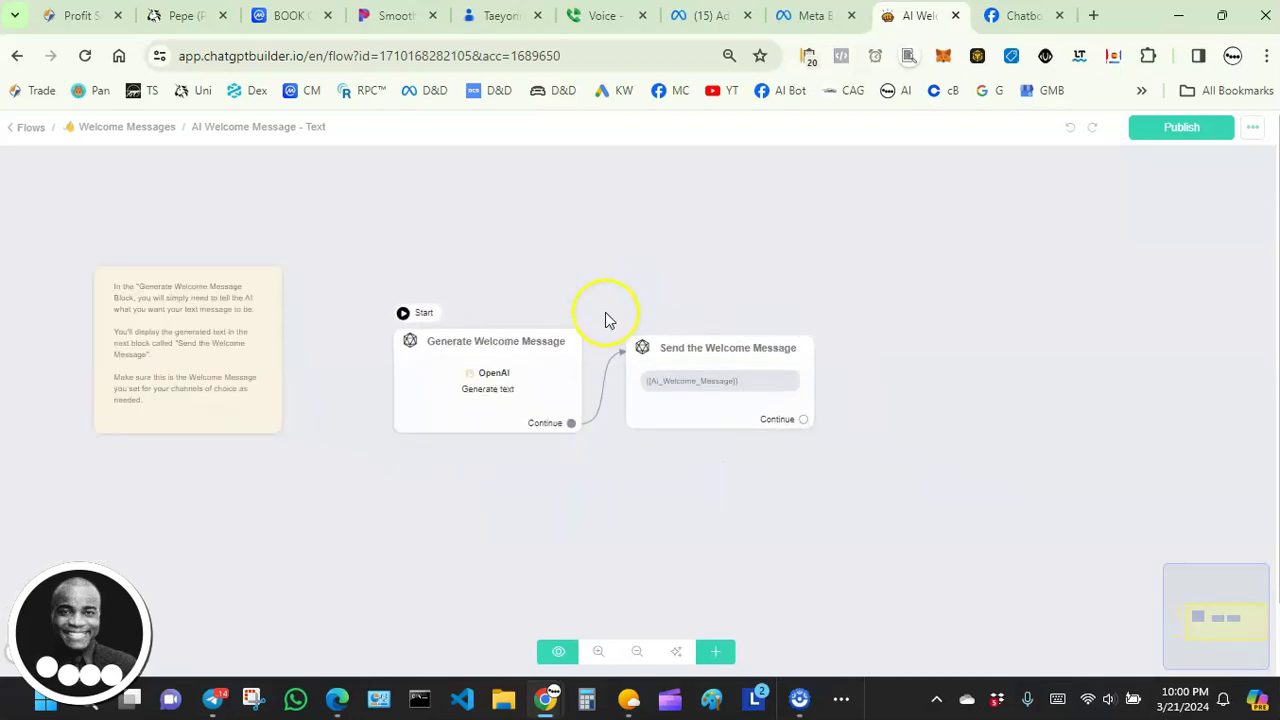
{"action": "scroll", "coordinate": [607, 314], "scroll_direction": "up", "scroll_amount": 1}
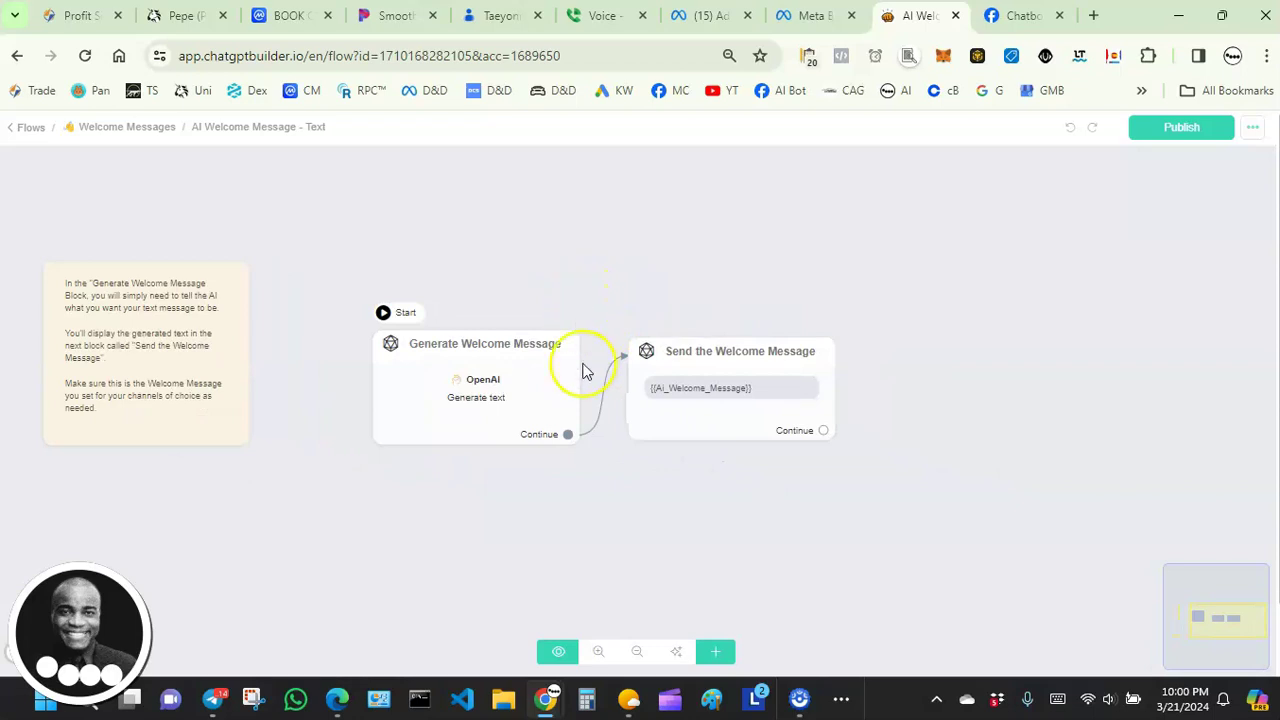
{"action": "left_click", "coordinate": [596, 420]}
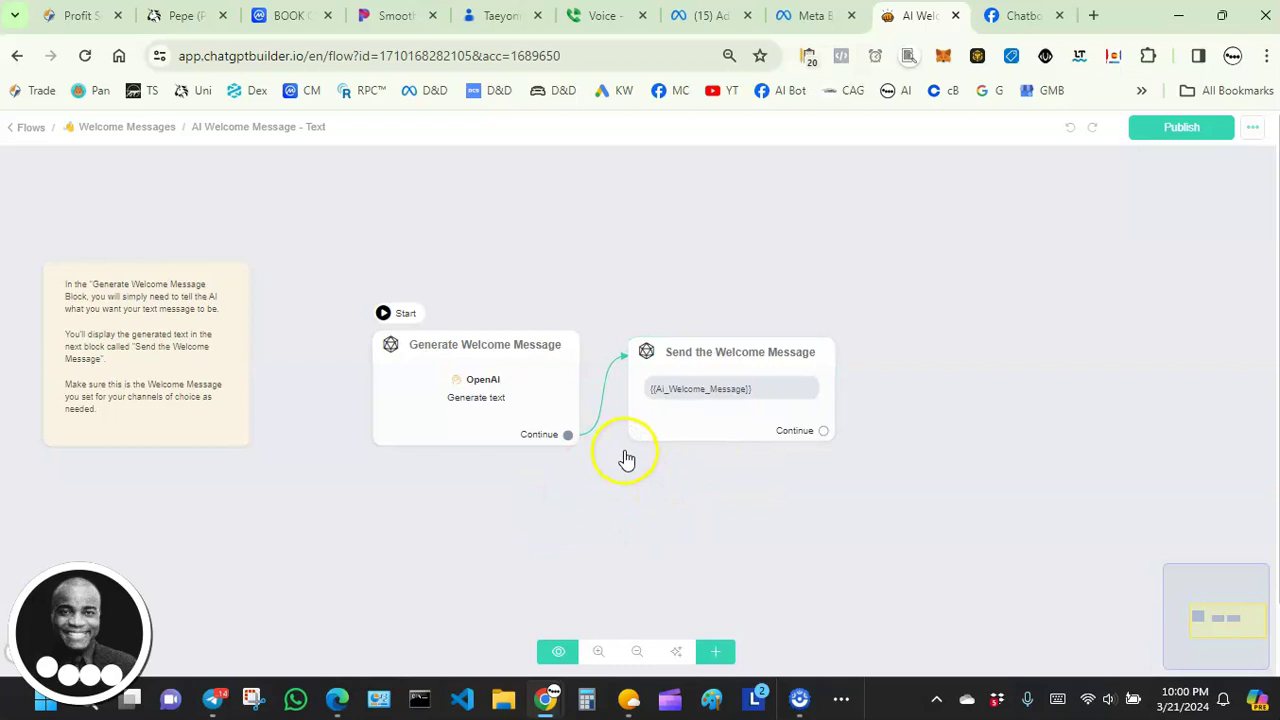
{"action": "left_click_drag", "start_coordinate": [605, 484], "coordinate": [608, 476]}
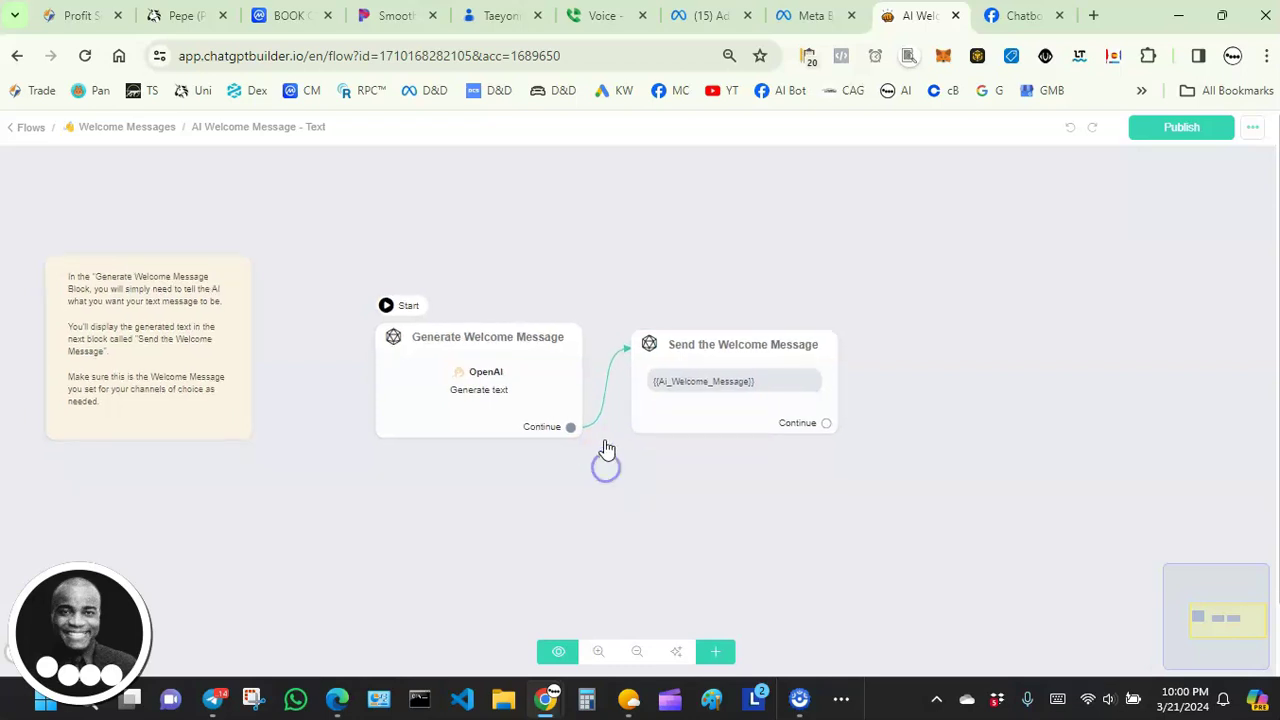
{"action": "scroll", "coordinate": [540, 463], "scroll_direction": "down", "scroll_amount": 1}
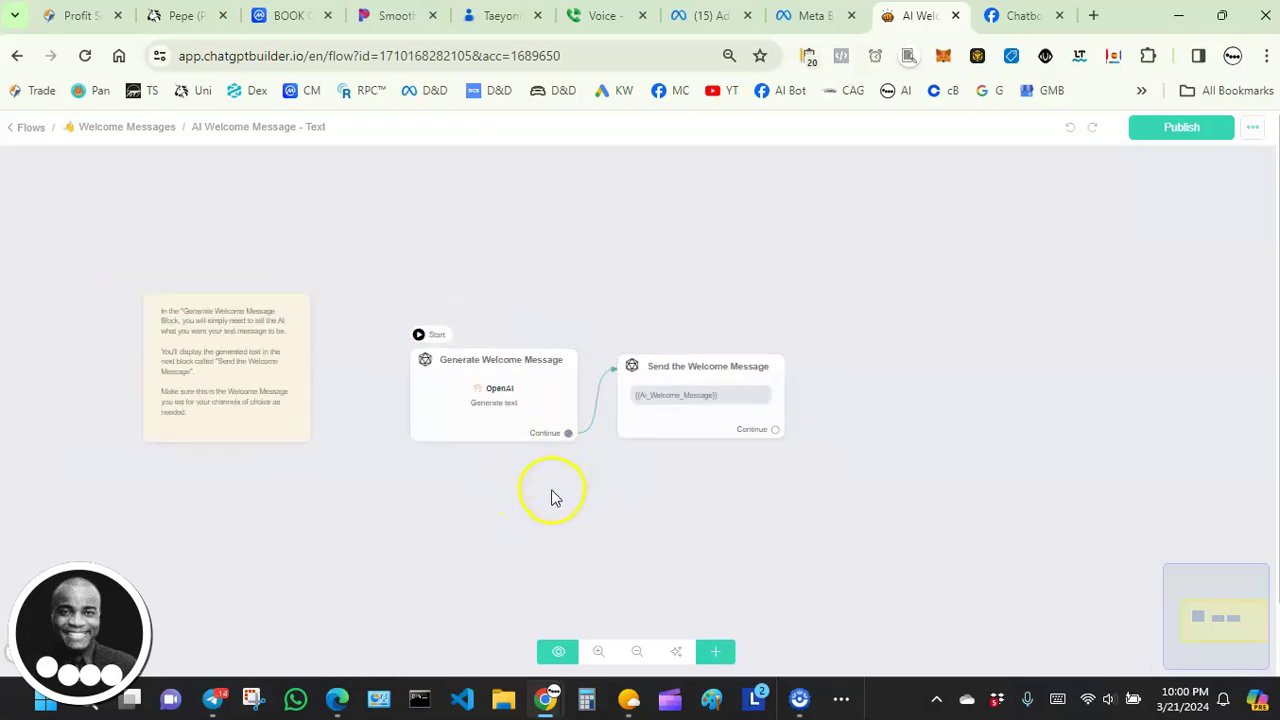
{"action": "scroll", "coordinate": [545, 466], "scroll_direction": "up", "scroll_amount": 1}
{"action": "left_click_drag", "start_coordinate": [628, 514], "coordinate": [643, 429]}
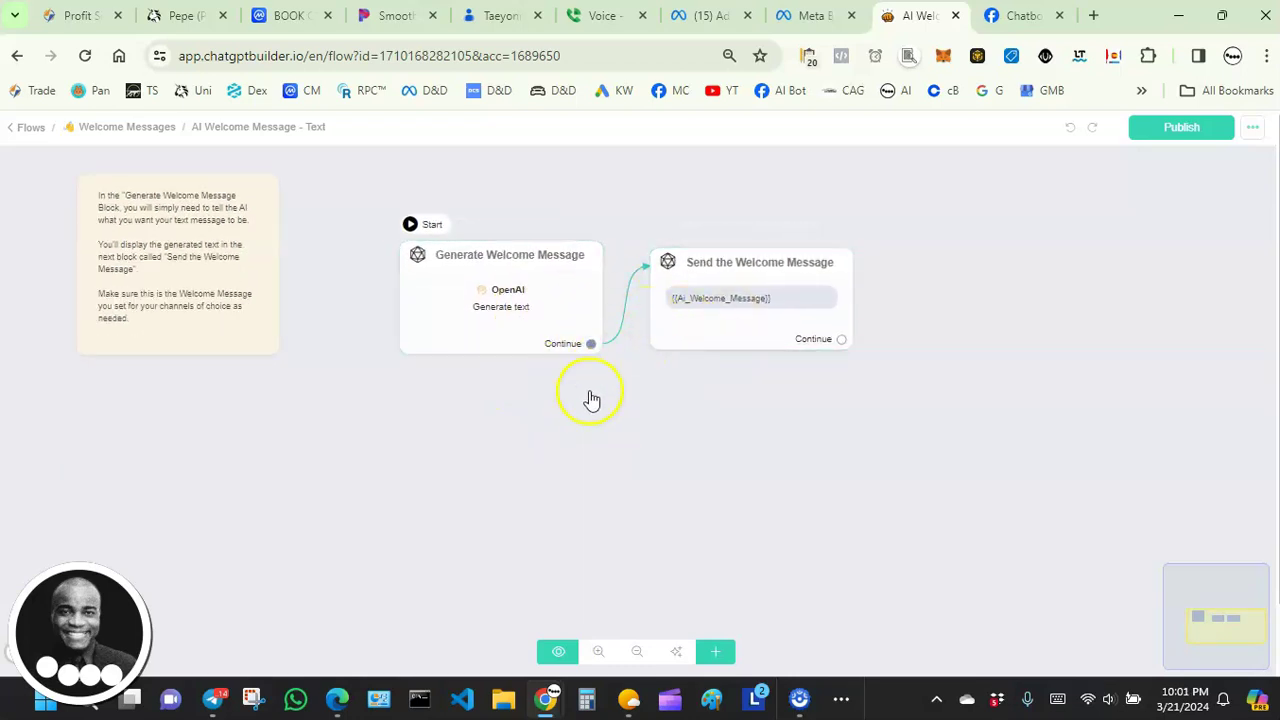
{"action": "scroll", "coordinate": [593, 397], "scroll_direction": "down", "scroll_amount": 1}
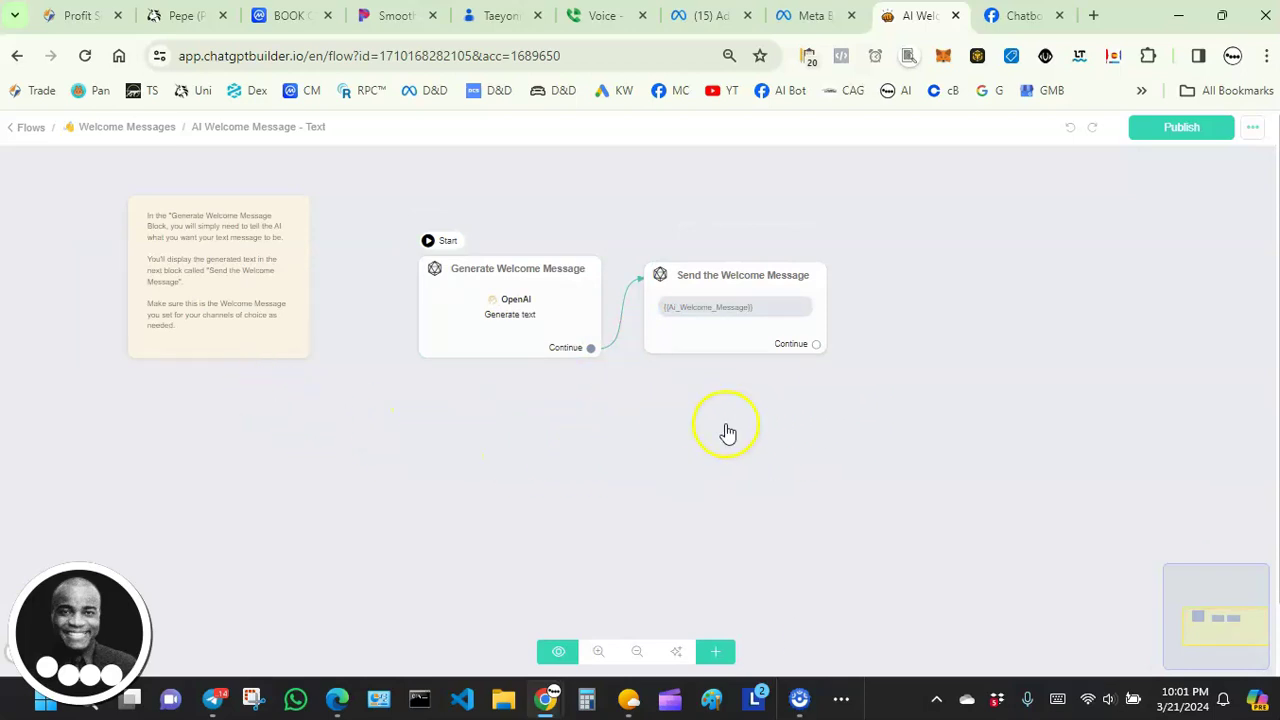
{"action": "left_click_drag", "start_coordinate": [726, 429], "coordinate": [715, 389]}
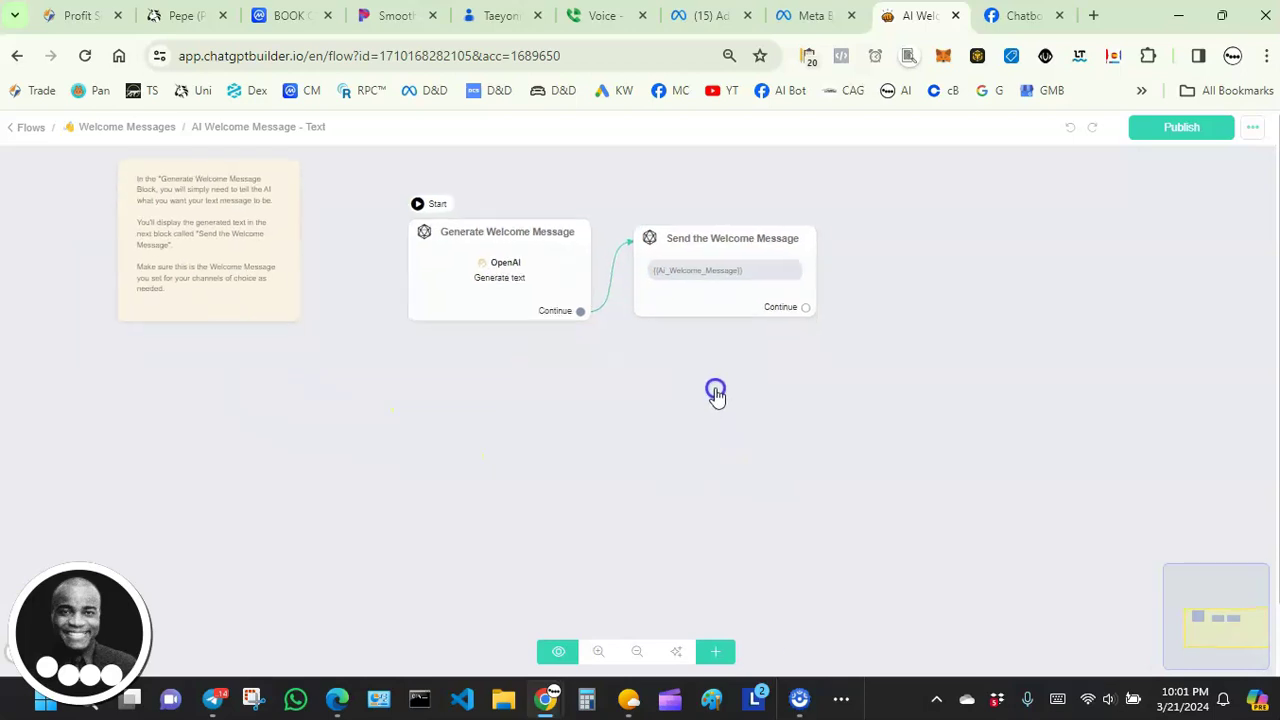
Add a Send Message block and place it directly below the Generate Welcome Message block.
{"action": "left_click", "coordinate": [773, 381]}
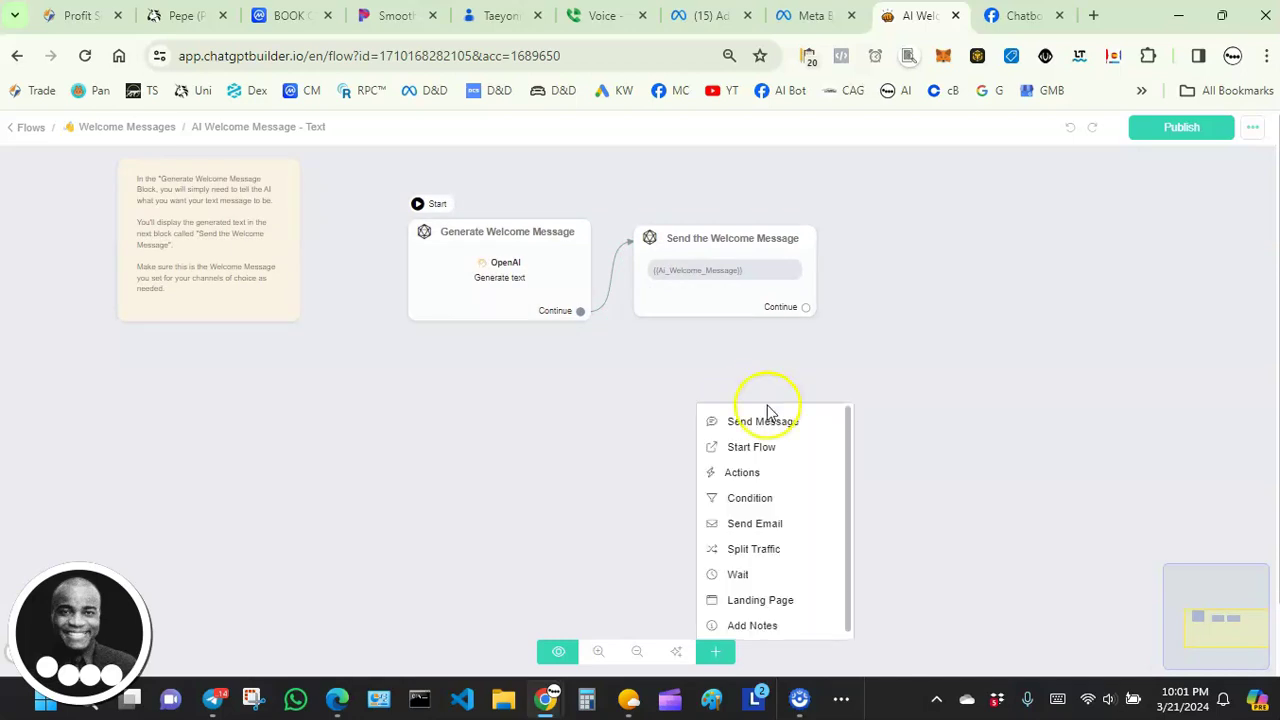
{"action": "left_click", "coordinate": [755, 423]}
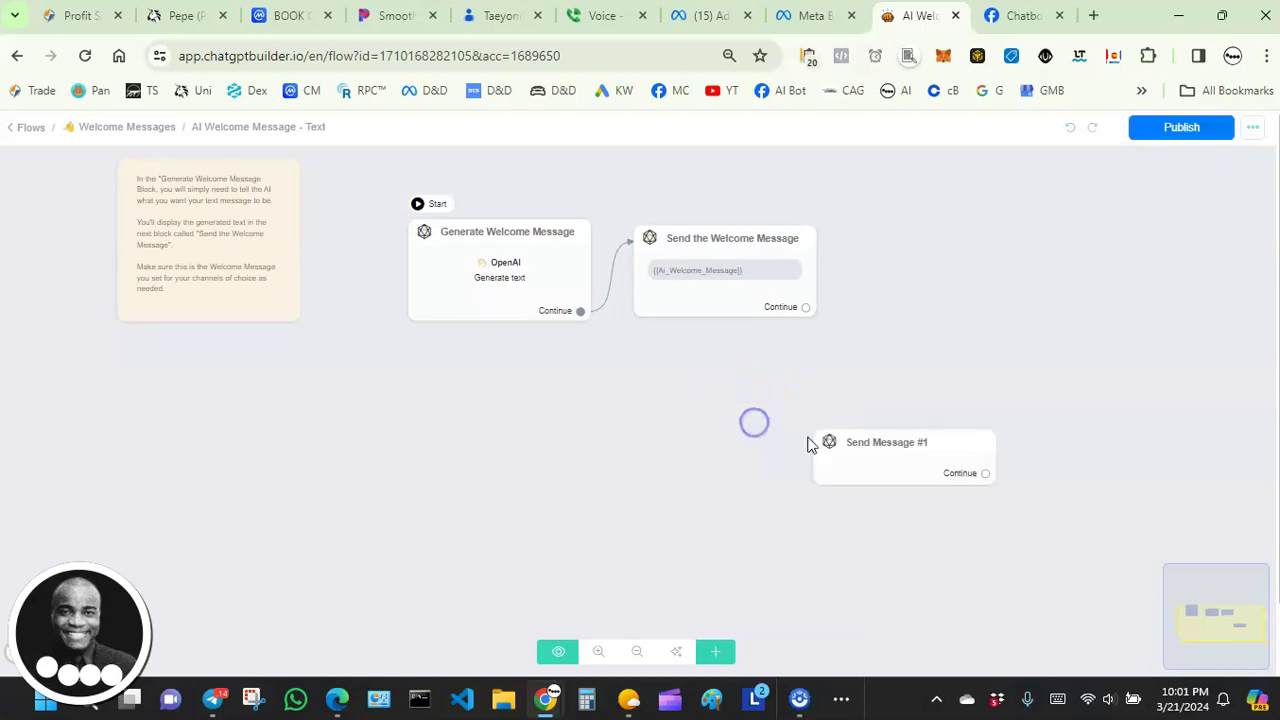
{"action": "left_click_drag", "start_coordinate": [894, 457], "coordinate": [500, 410]}
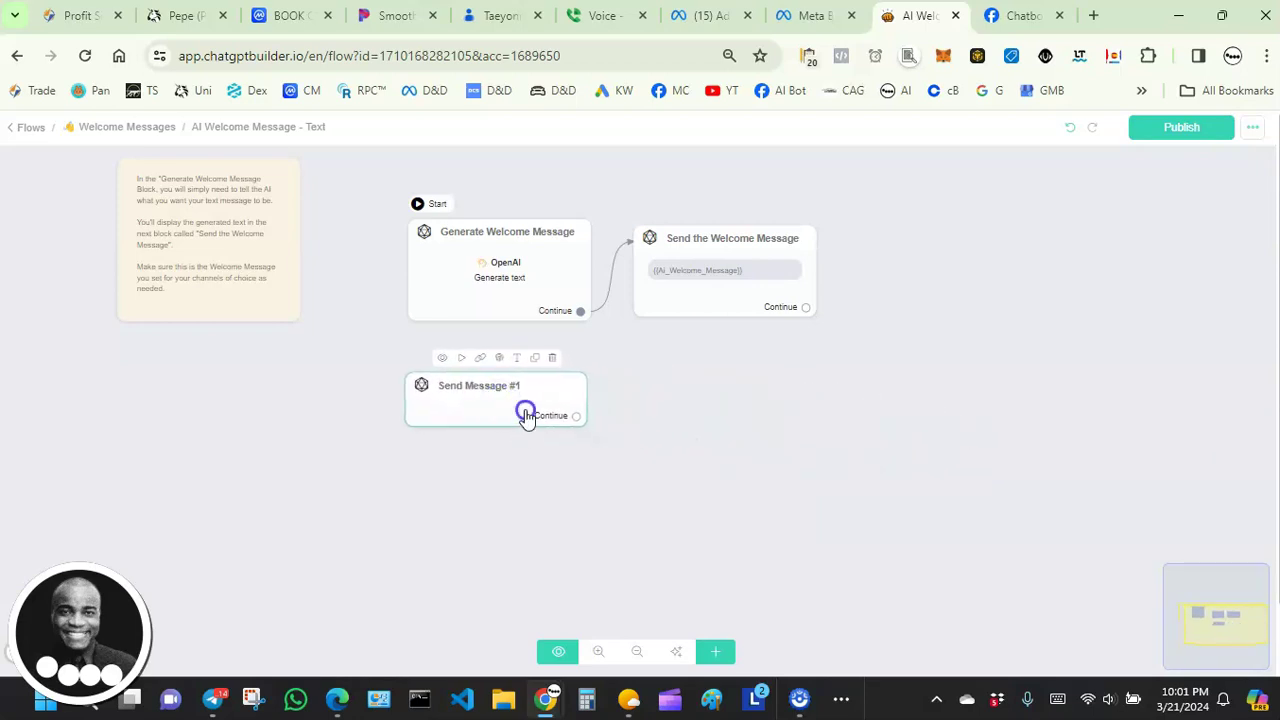
Add an OpenAI action to the content of the new Send Message block.
{"action": "left_click", "coordinate": [525, 417]}
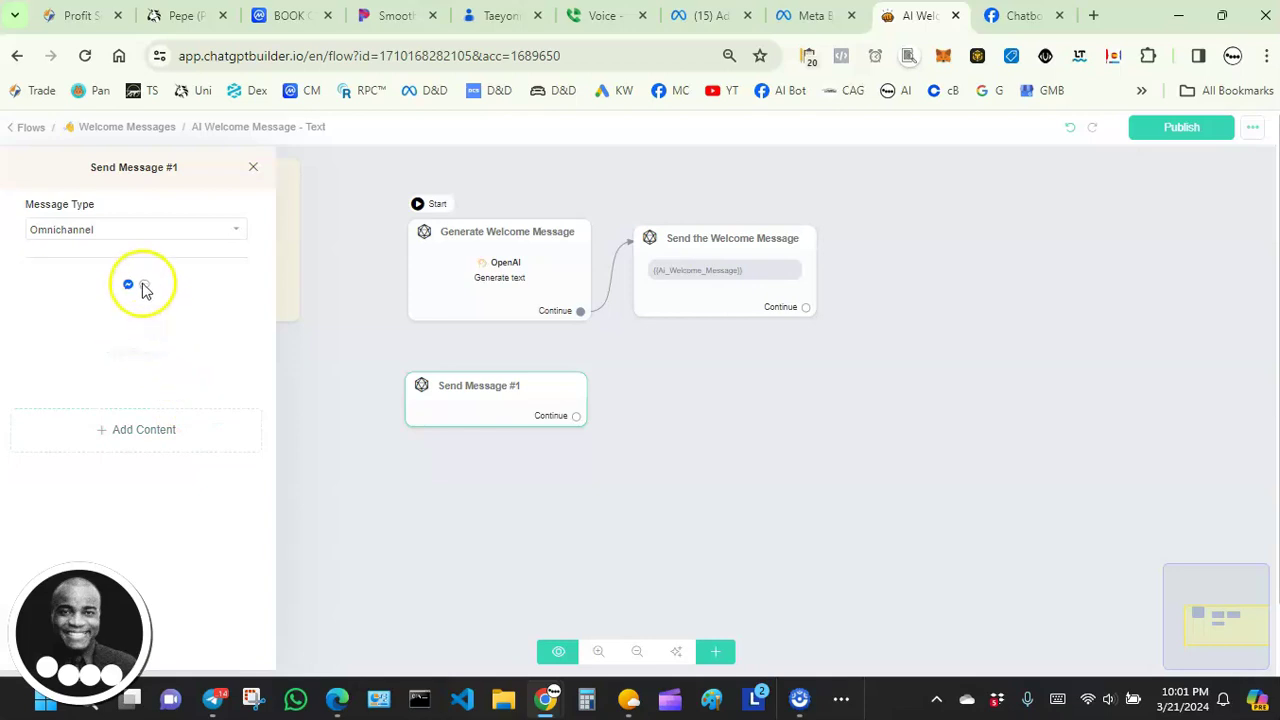
{"action": "left_click", "coordinate": [125, 442]}
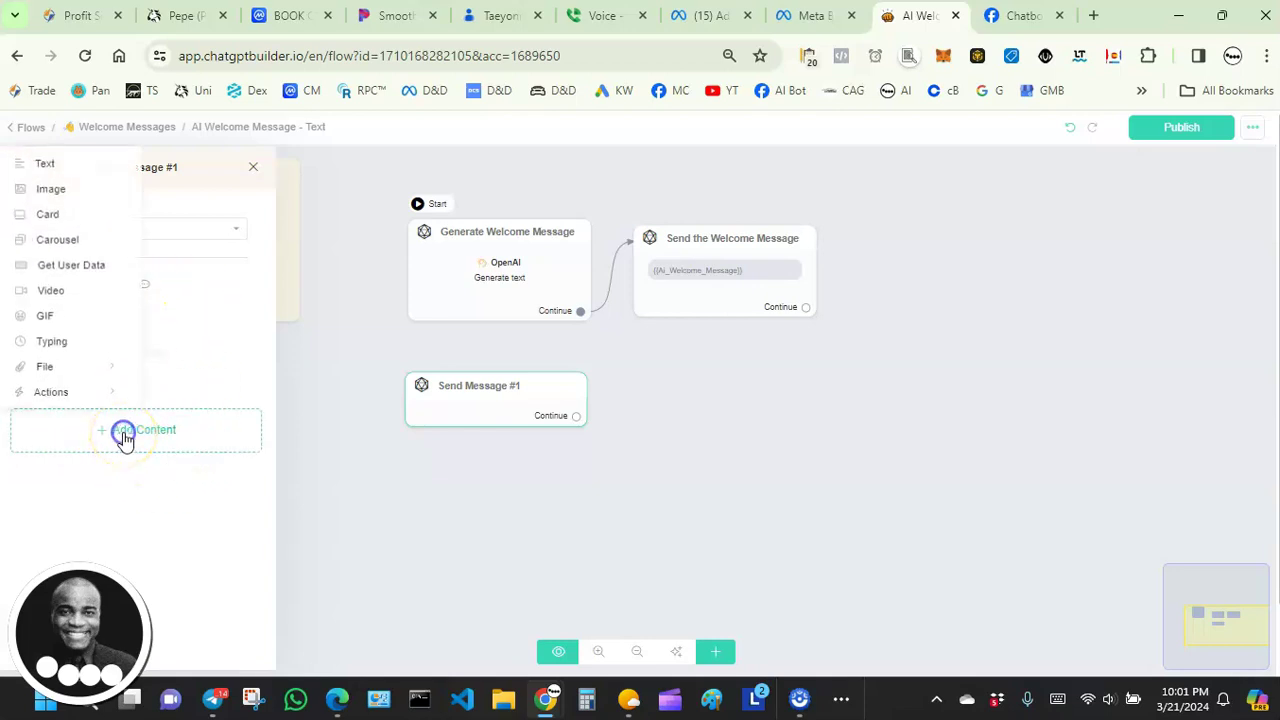
{"action": "left_click", "coordinate": [60, 395]}
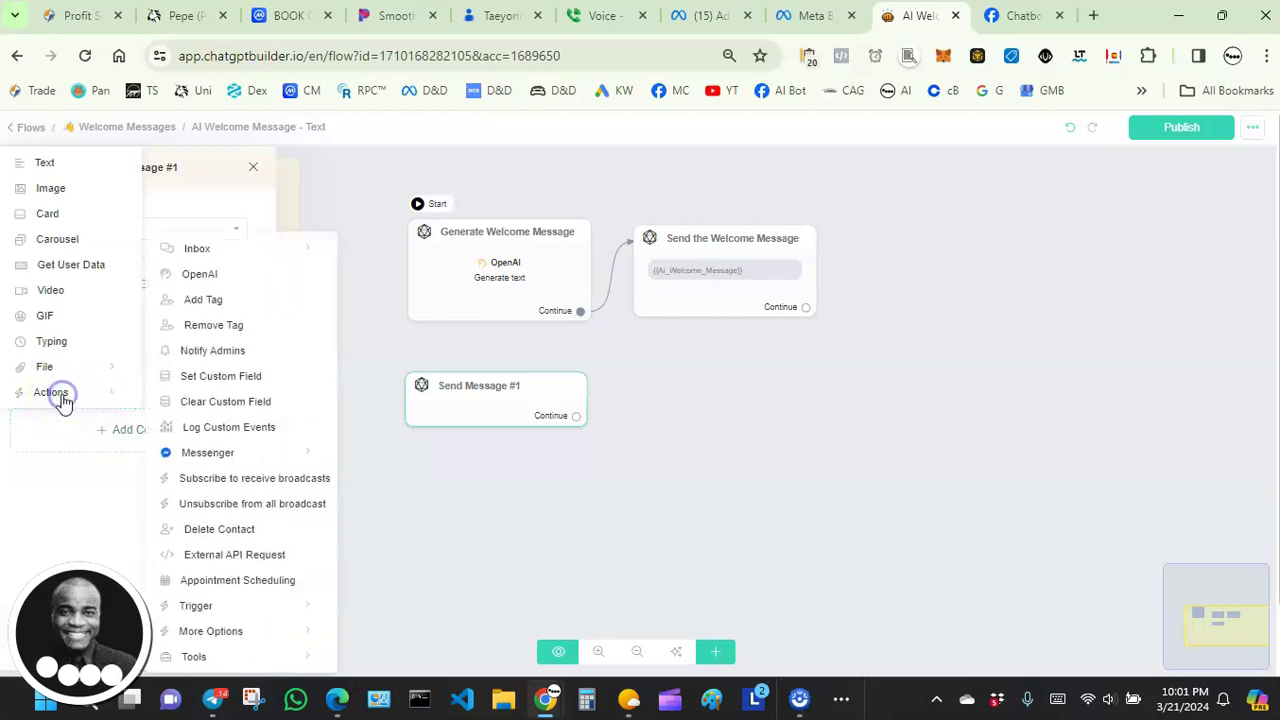
{"action": "left_click", "coordinate": [201, 280]}
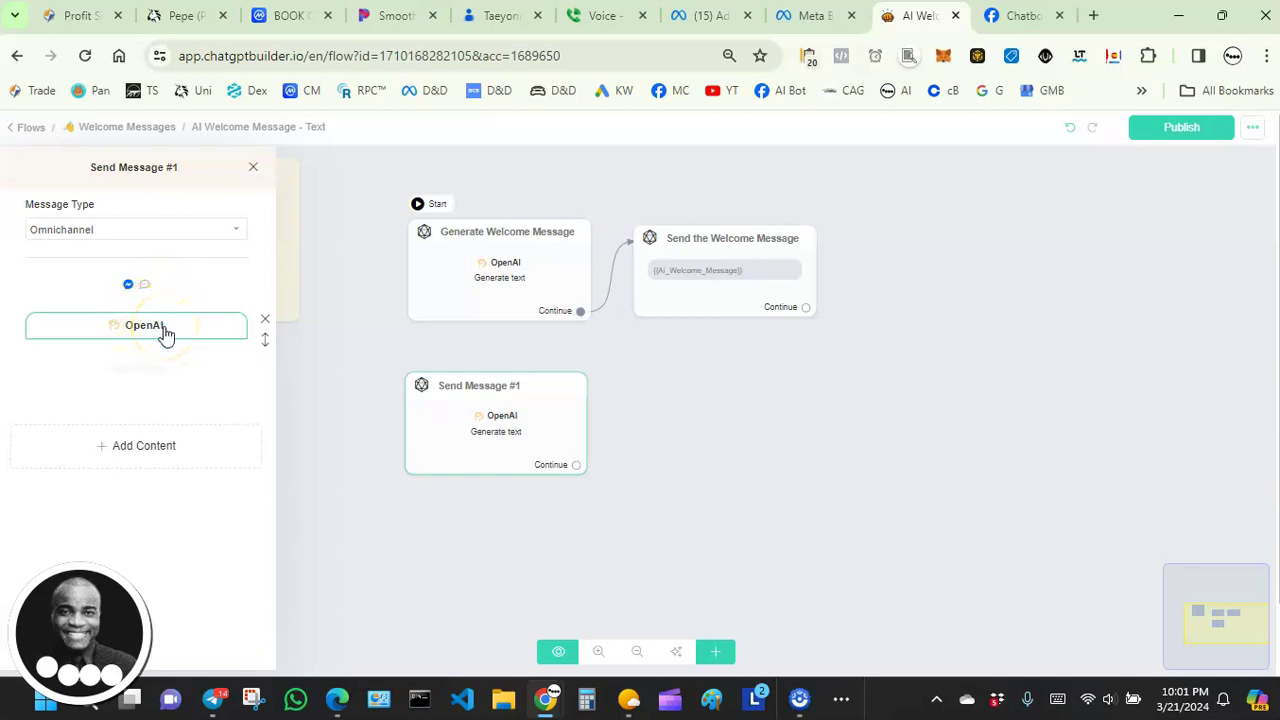
Configure the new block's OpenAI action as Generate text - Advanced with the GPT-3.5 Turbo 16K model.
{"action": "left_click", "coordinate": [165, 330]}
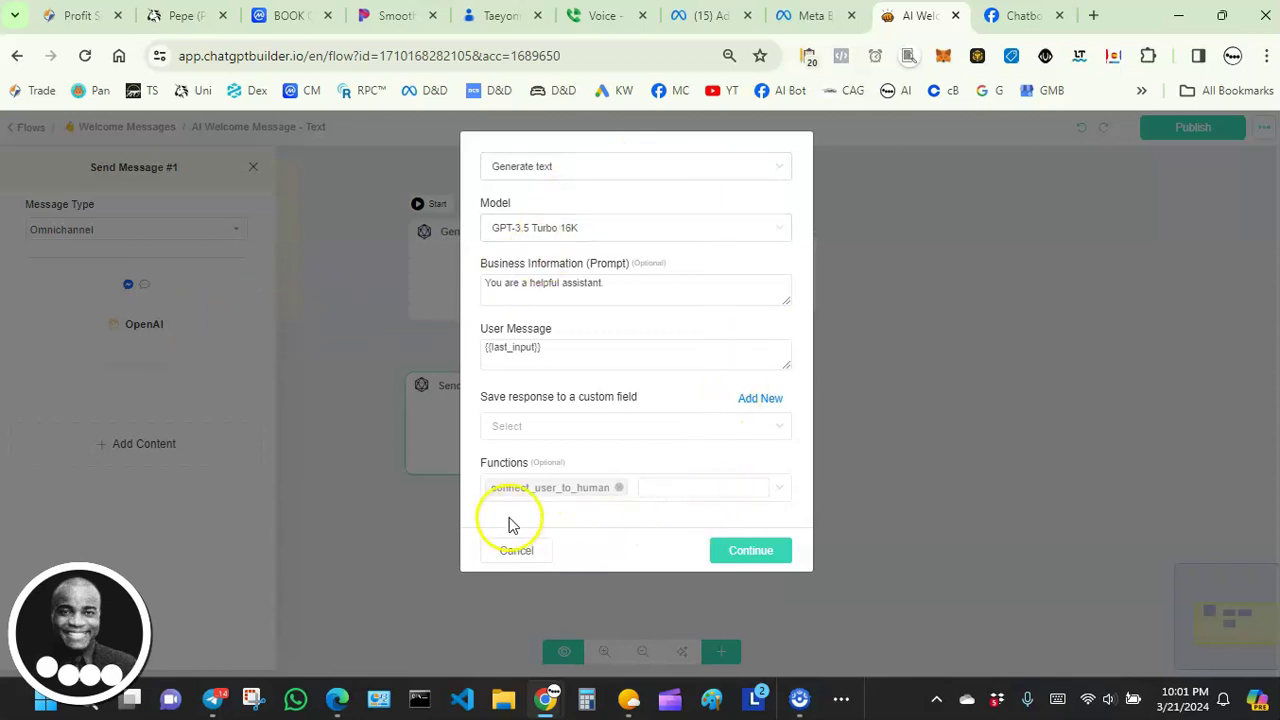
{"action": "left_click", "coordinate": [532, 174]}
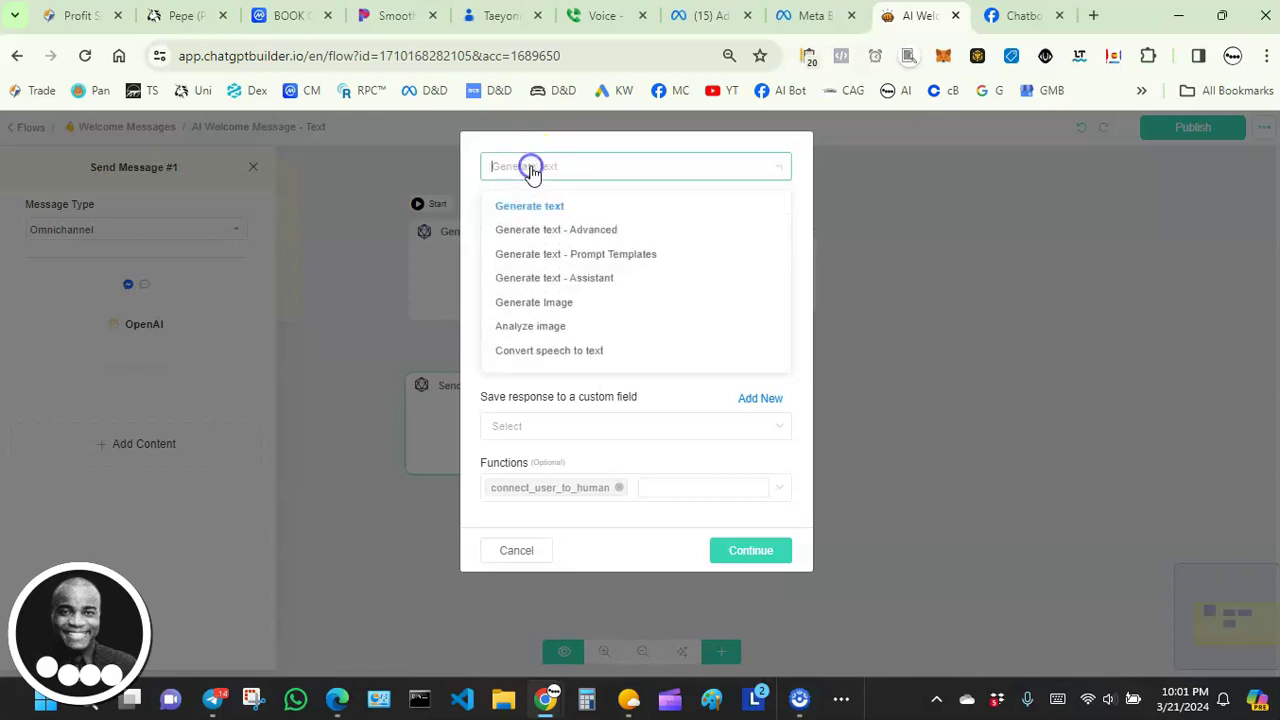
{"action": "left_click", "coordinate": [527, 232]}
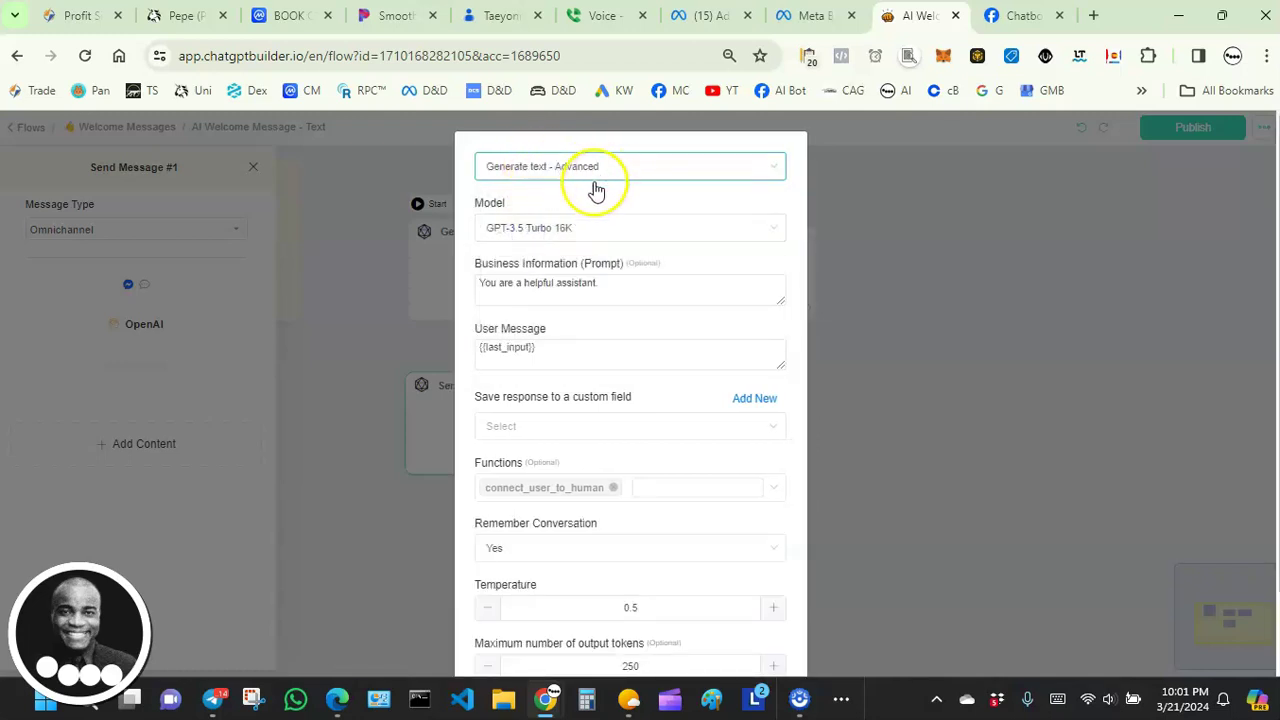
{"action": "left_click", "coordinate": [535, 232]}
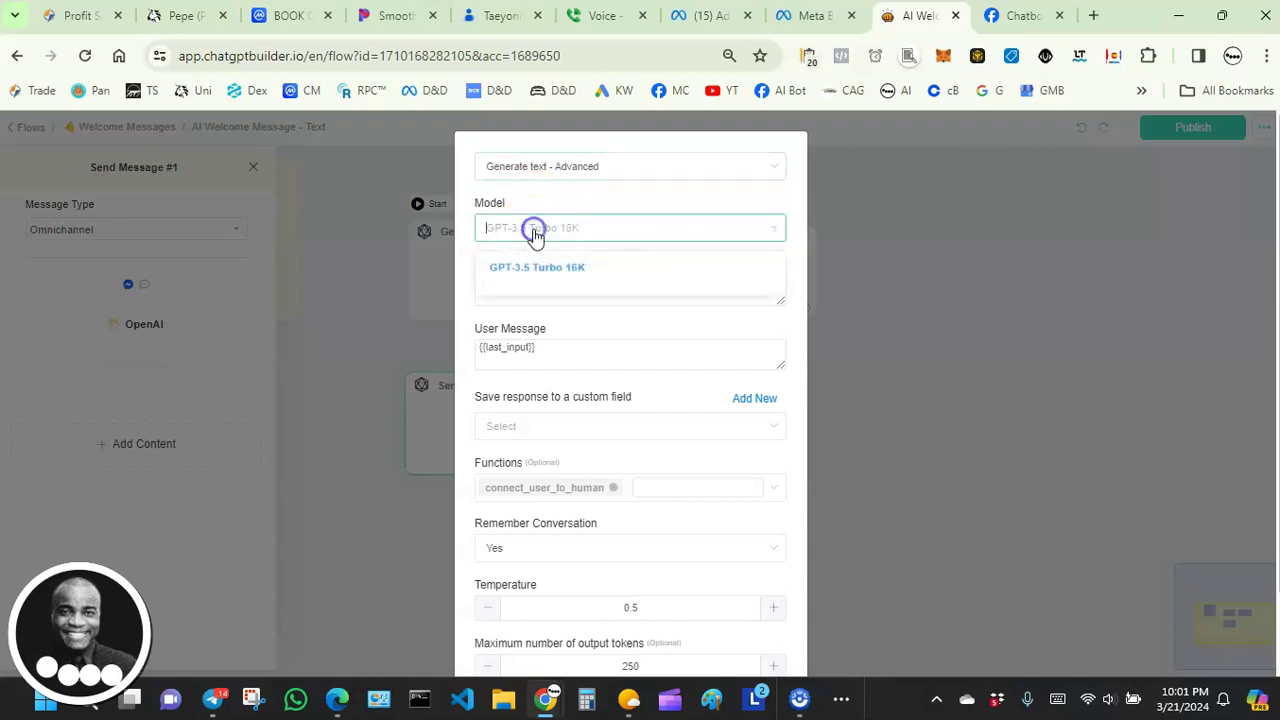
{"action": "left_click", "coordinate": [555, 277]}
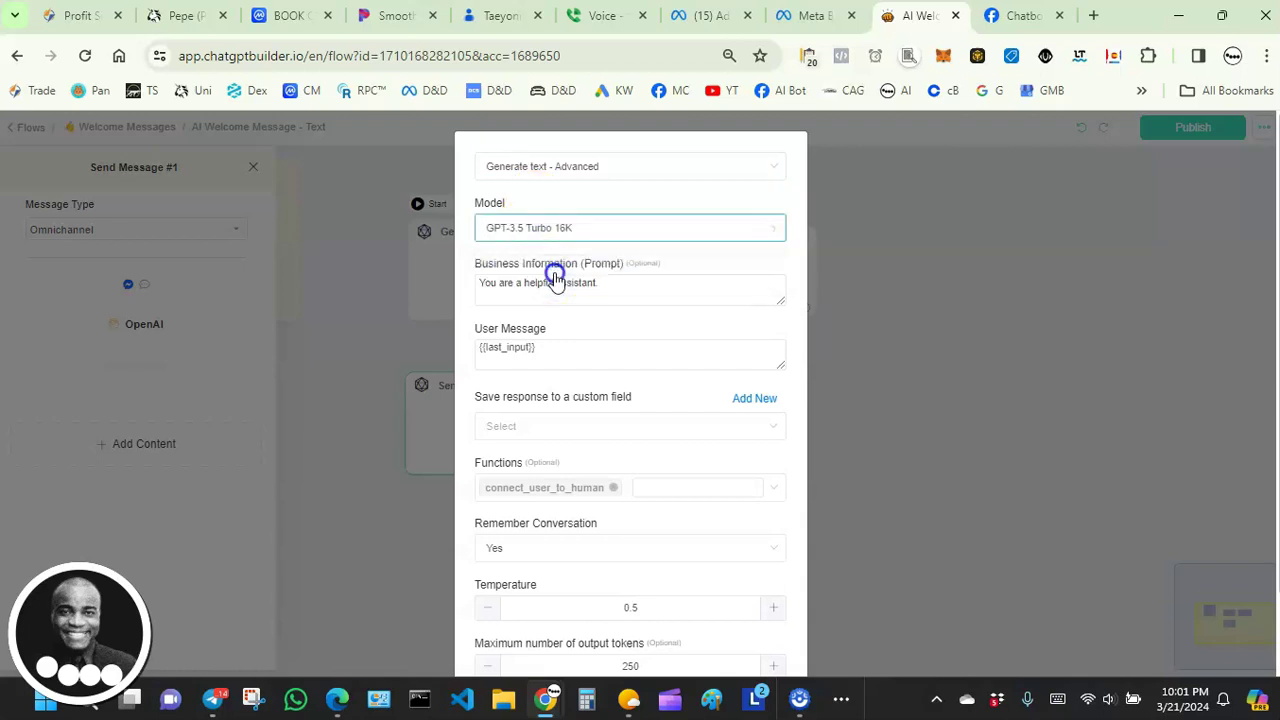
{"action": "left_click", "coordinate": [560, 206]}
{"action": "left_click", "coordinate": [513, 232]}
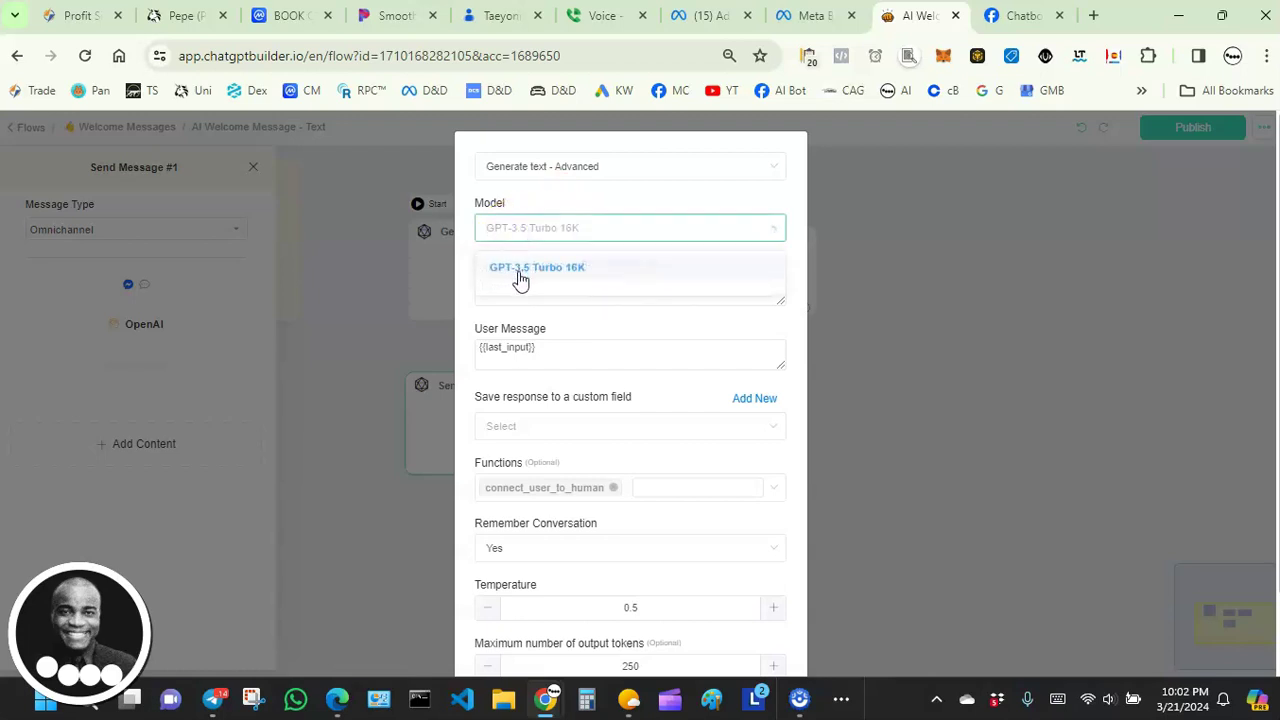
{"action": "left_click", "coordinate": [521, 278]}
{"action": "left_click", "coordinate": [528, 206]}
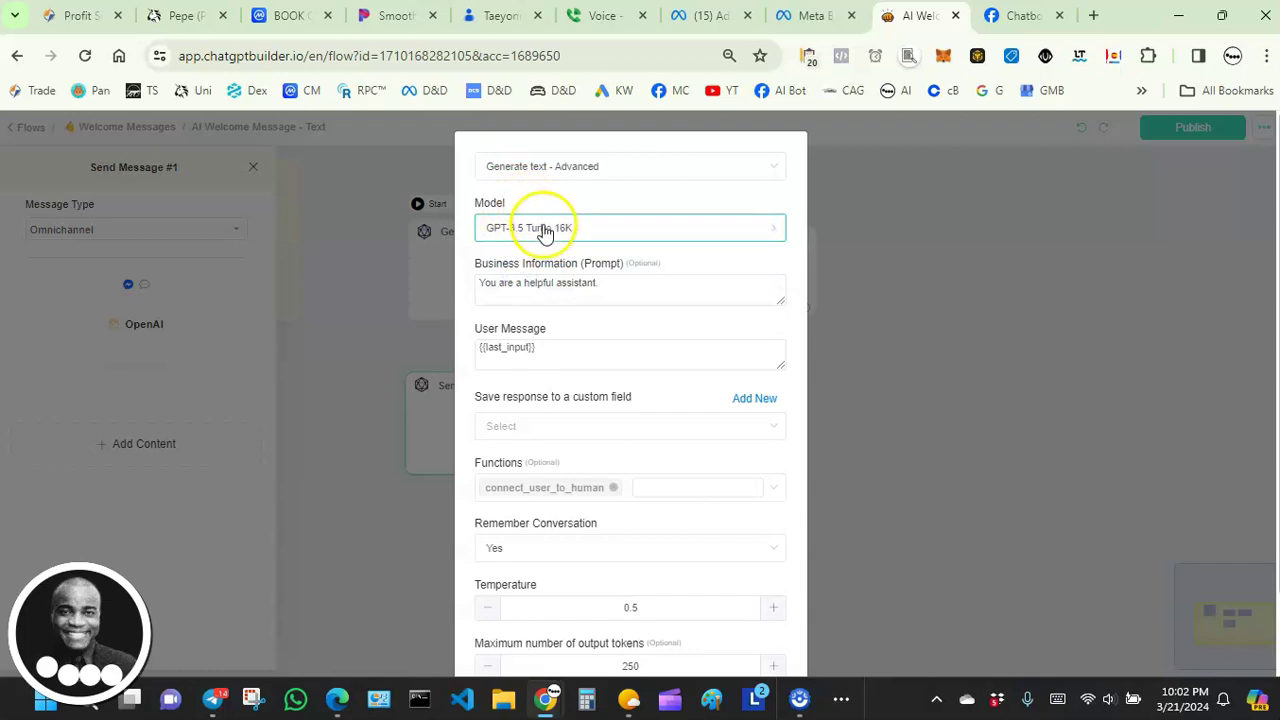
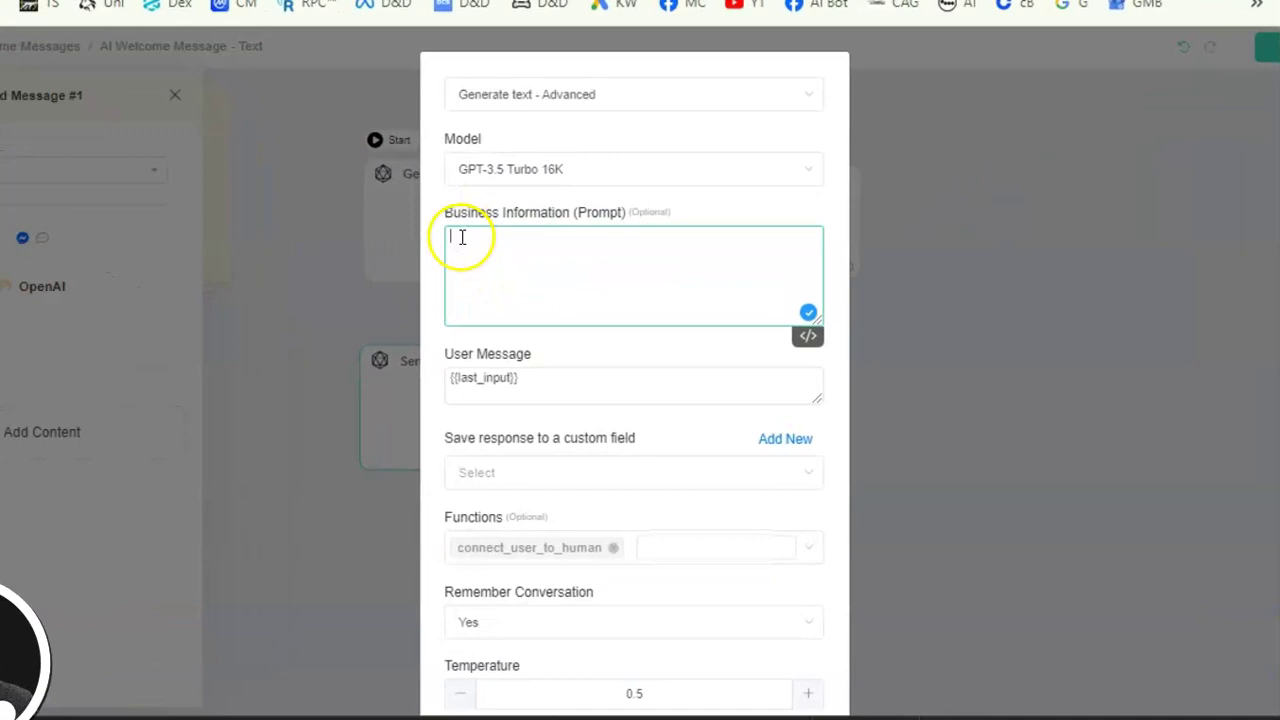
Enter a prompt making the assistant for {{account_name}} greet customers in a friendly way, ask how to help, use 3 to 4 sentences, and vary greetings.
{"action": "left_click", "coordinate": [510, 455]}
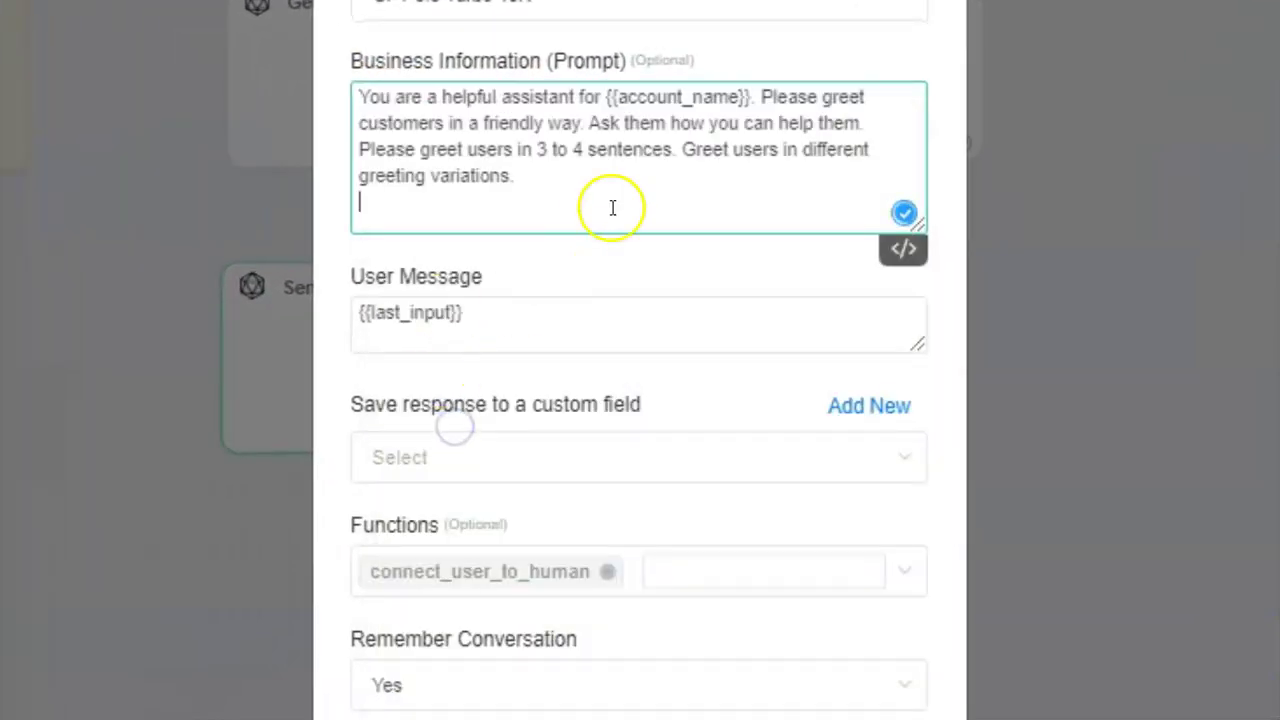
{"action": "left_click", "coordinate": [635, 200]}
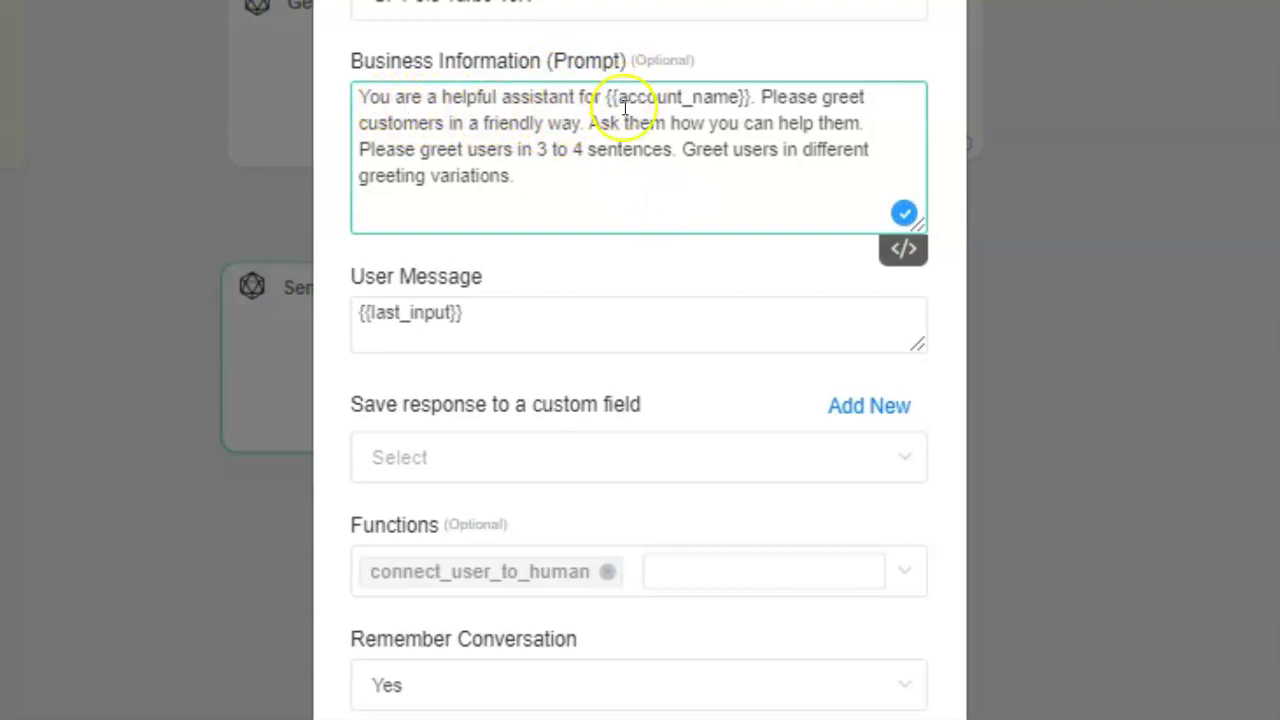
{"action": "left_click", "coordinate": [749, 97]}
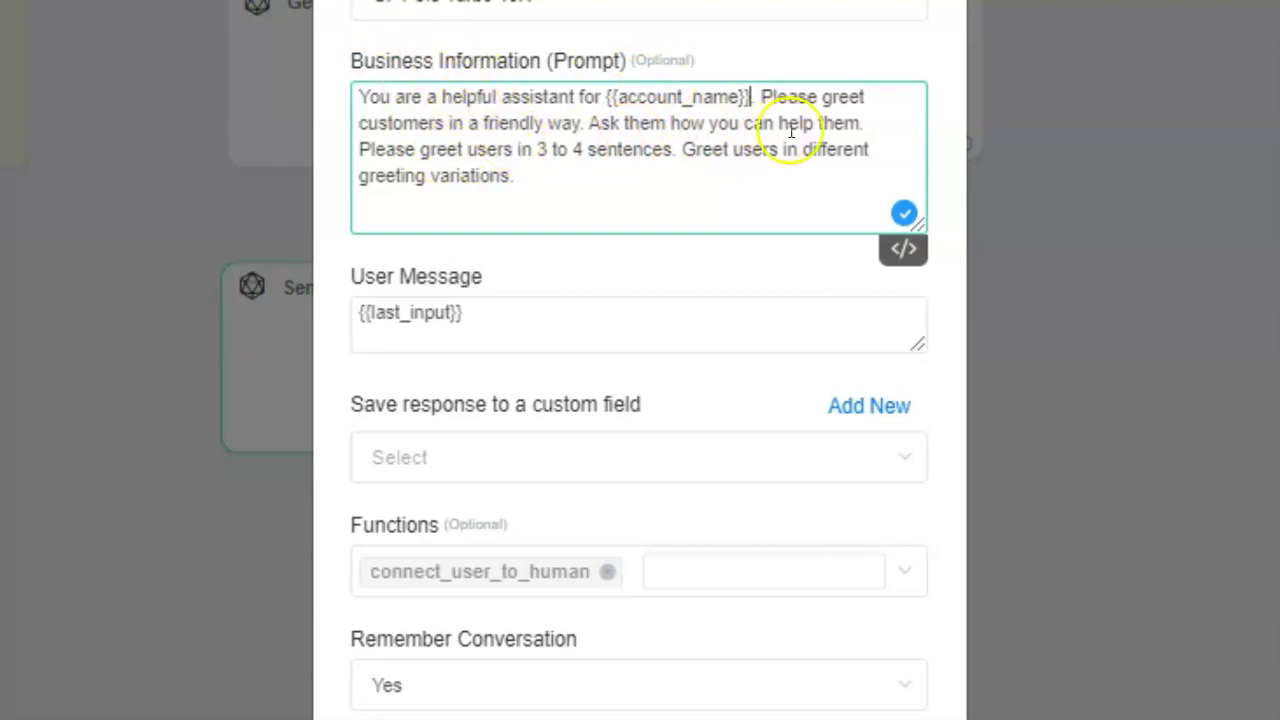
{"action": "left_click", "coordinate": [796, 97]}
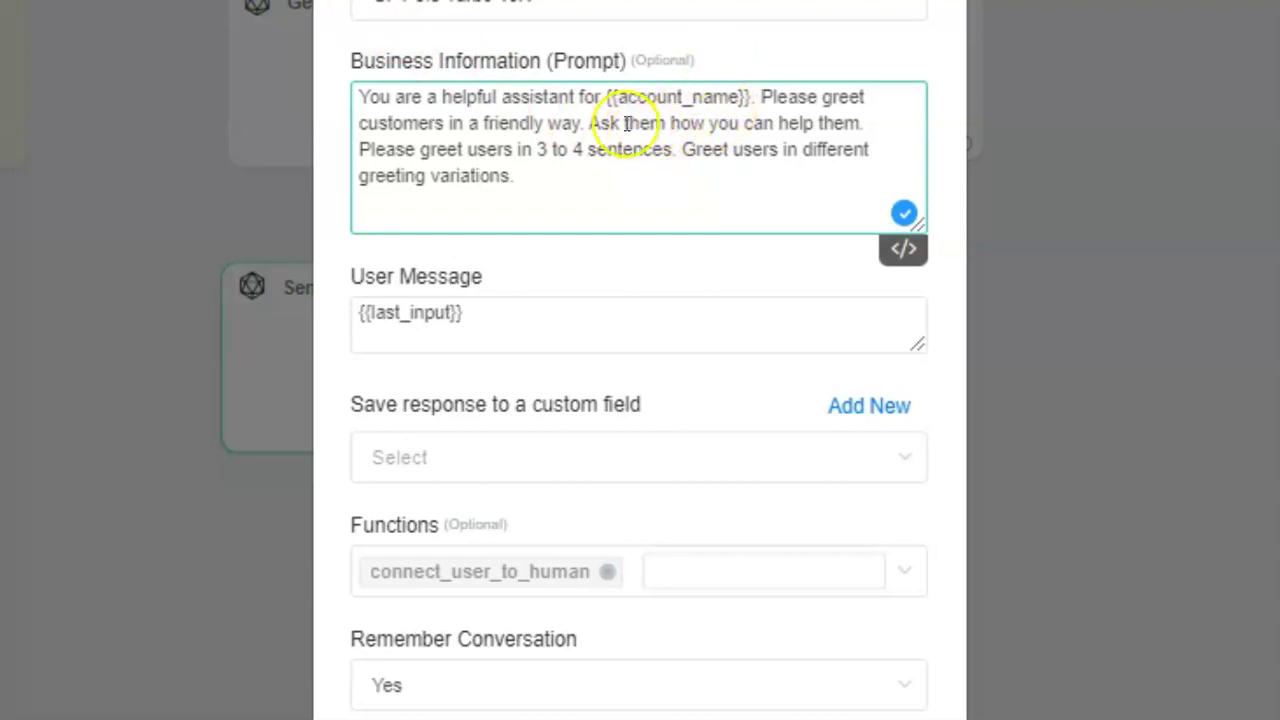
{"action": "left_click", "coordinate": [599, 98]}
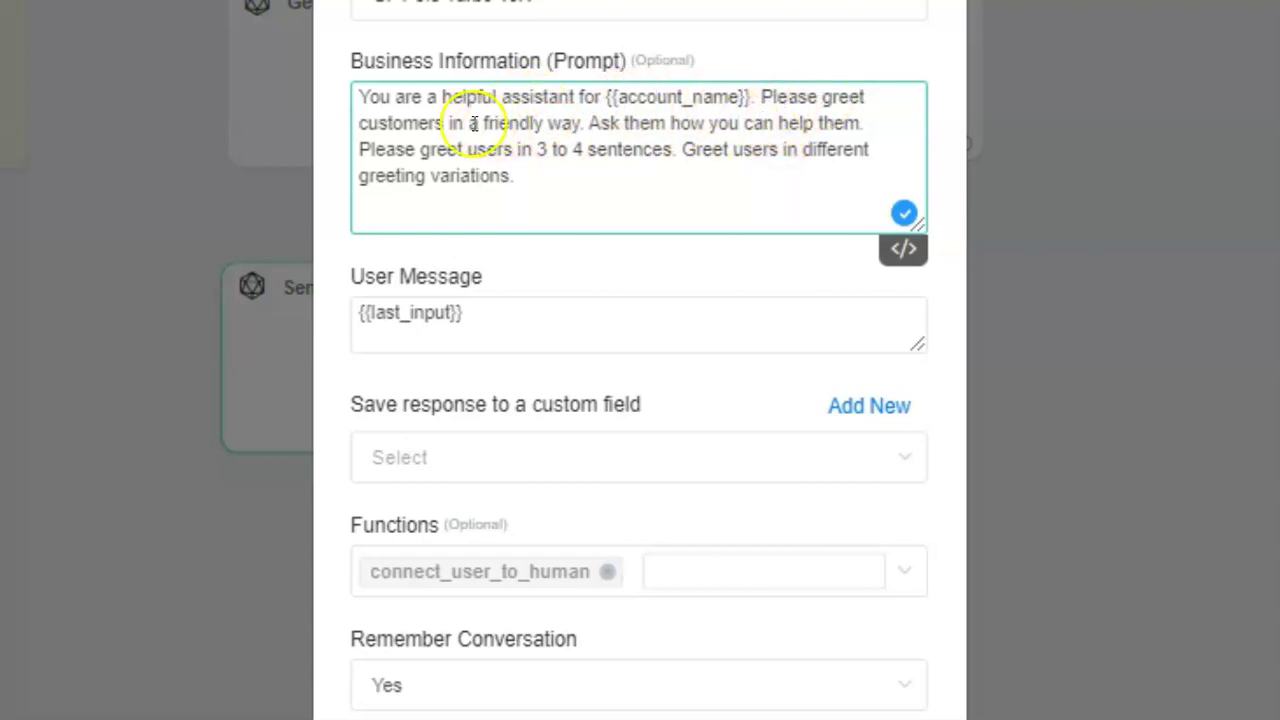
Replace the word "customers" with "users" in the Business Information prompt.
{"action": "left_click", "coordinate": [443, 128]}
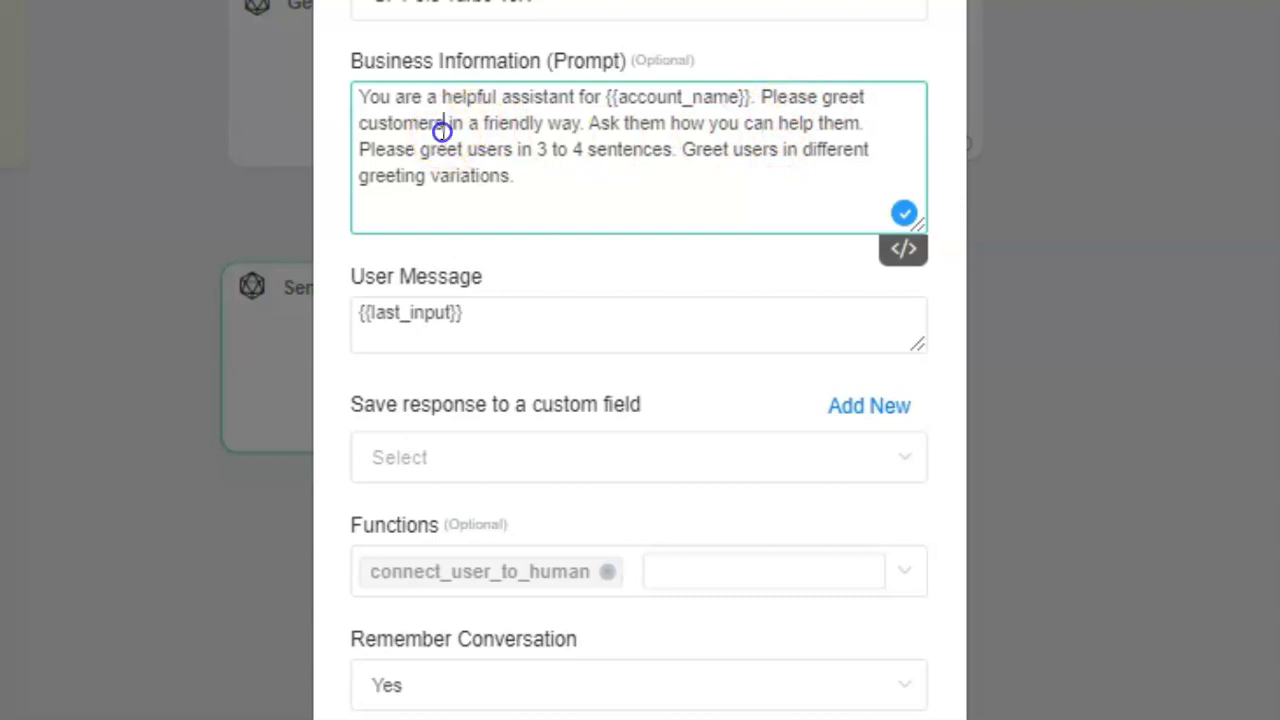
{"action": "key", "text": "BackSpace"}
{"action": "key", "text": "BackSpace"}
{"action": "key", "text": "BackSpace"}
{"action": "key", "text": "BackSpace"}
{"action": "key", "text": "BackSpace"}
{"action": "key", "text": "BackSpace"}
{"action": "key", "text": "BackSpace"}
{"action": "key", "text": "BackSpace"}
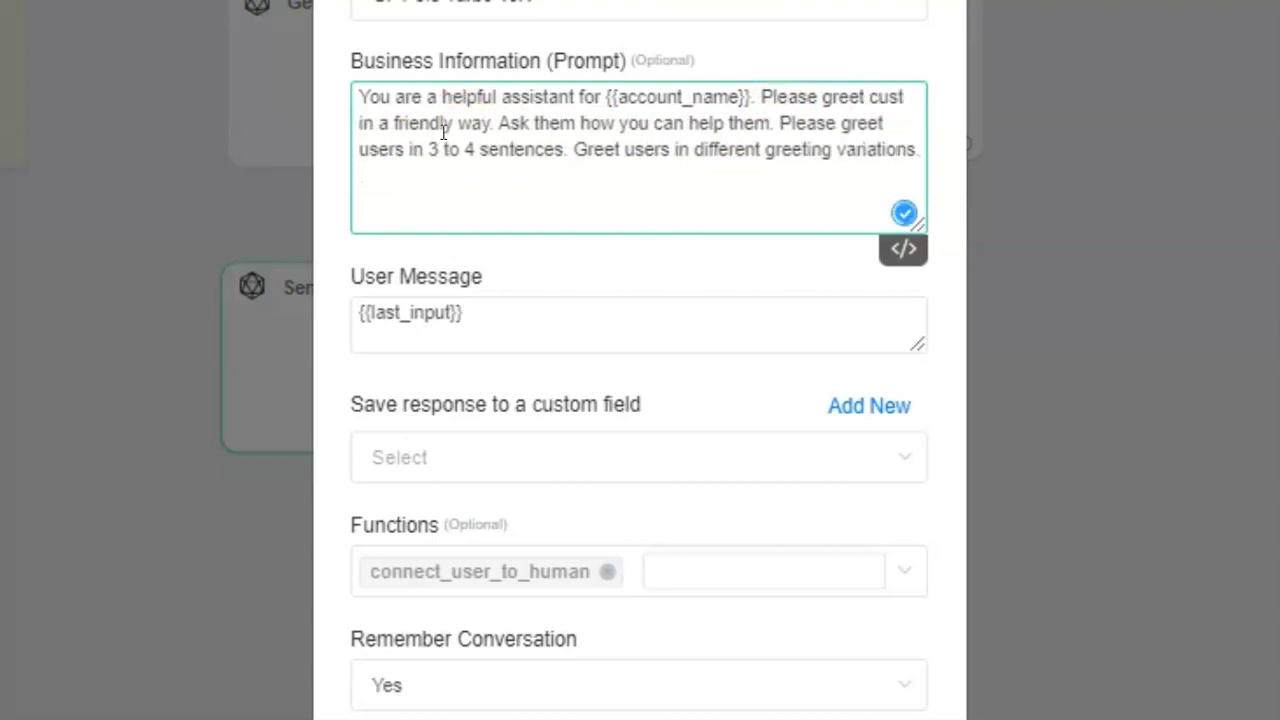
{"action": "type", "text": "users"}
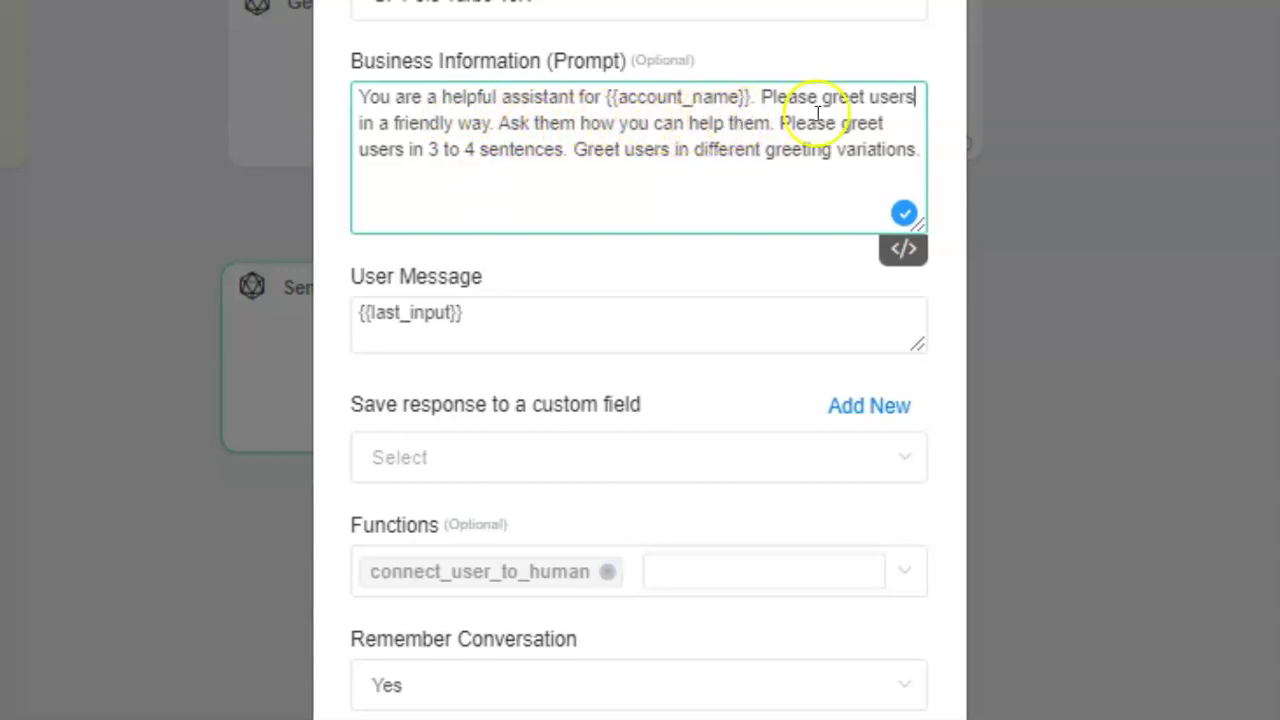
{"action": "left_click", "coordinate": [438, 152]}
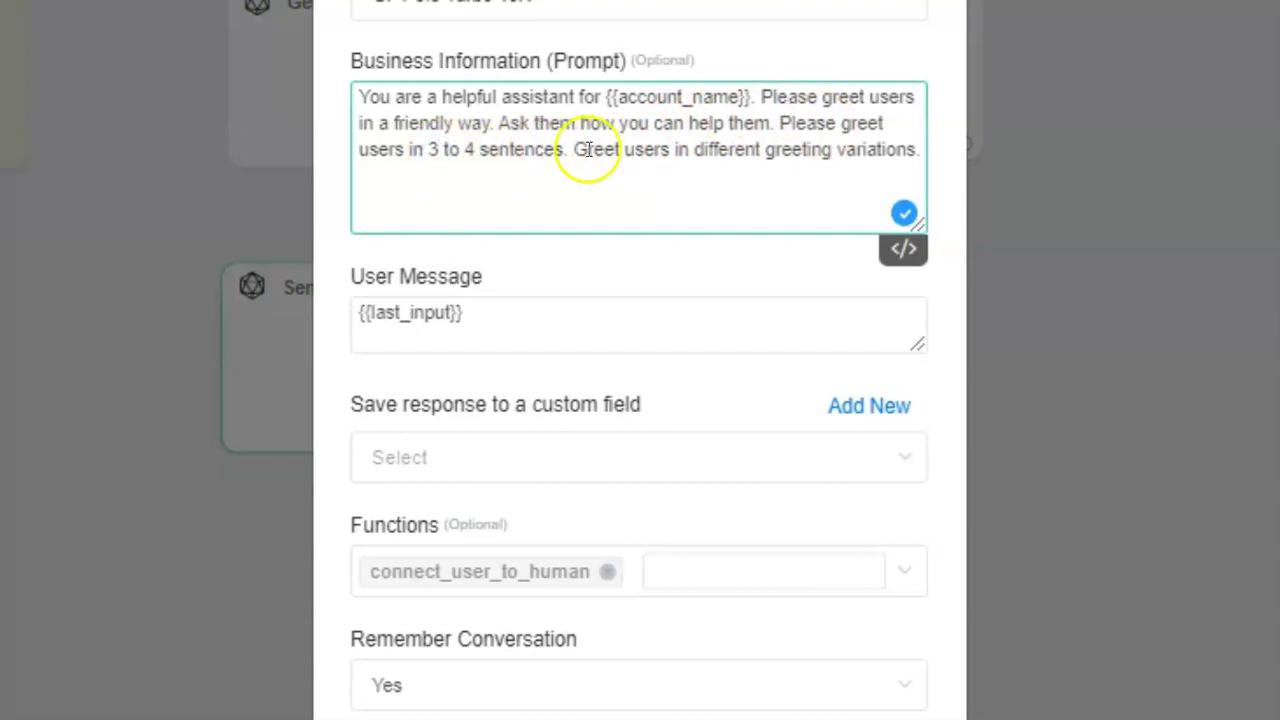
{"action": "left_click", "coordinate": [620, 150]}
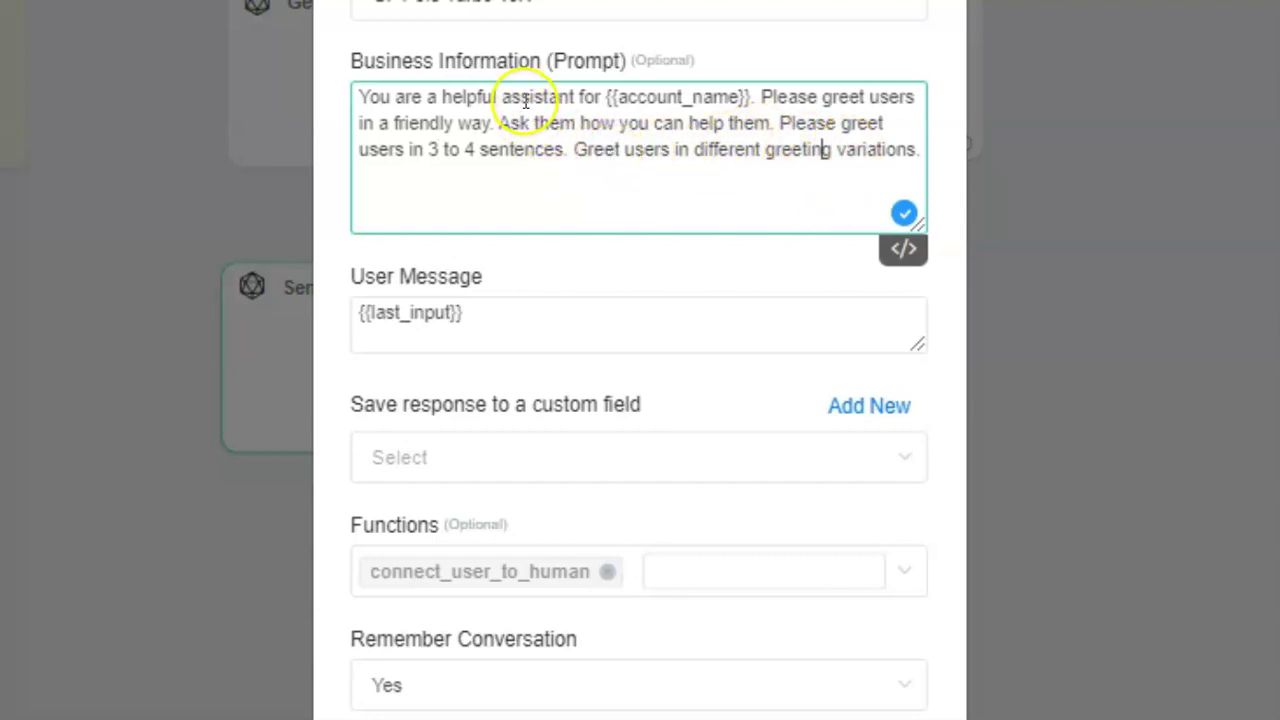
{"action": "left_click", "coordinate": [602, 130]}
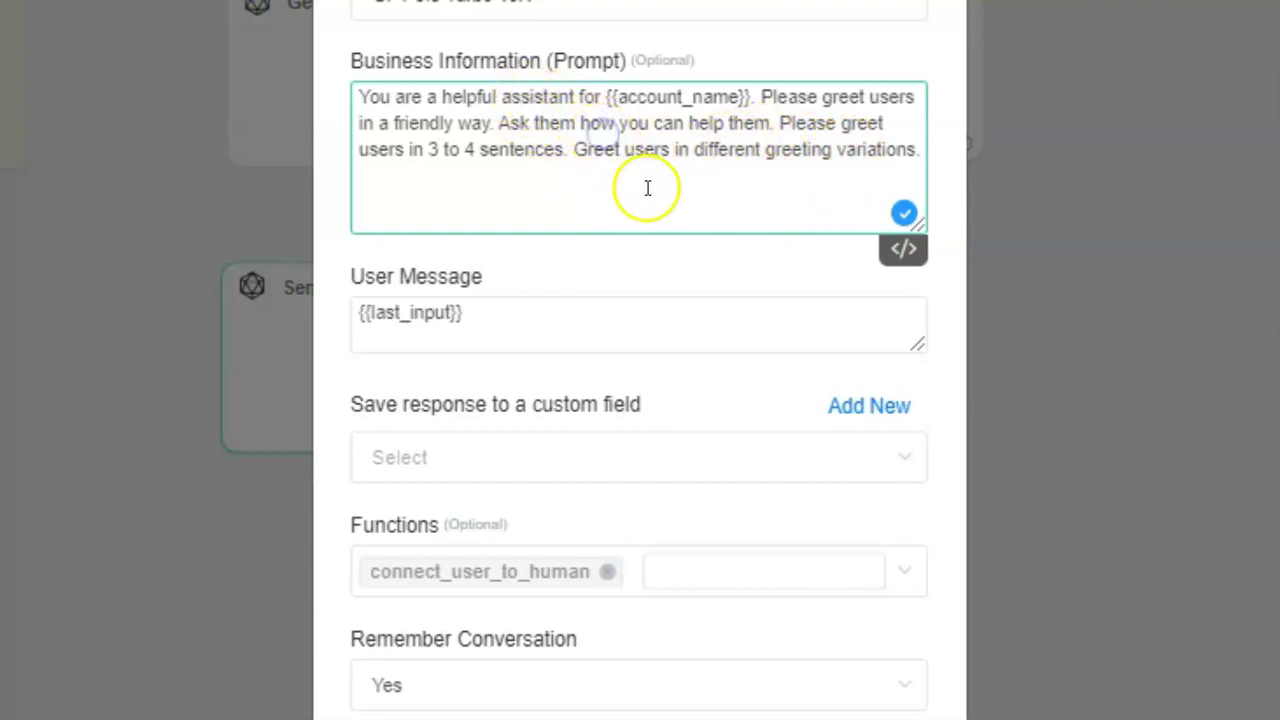
{"action": "left_click", "coordinate": [720, 149]}
{"action": "left_click", "coordinate": [660, 203]}
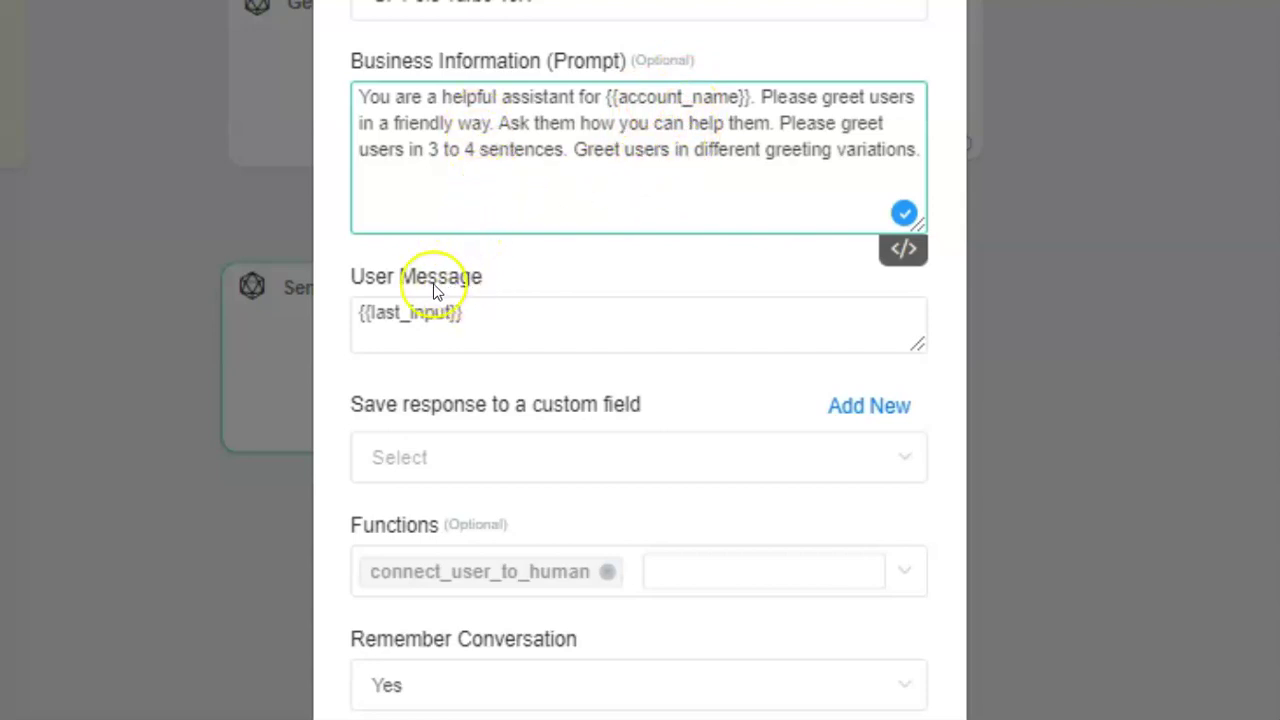
Keep {{last_input}} as the user message and save the response to the Ai_Welcome_Message custom field.
{"action": "left_click", "coordinate": [484, 310]}
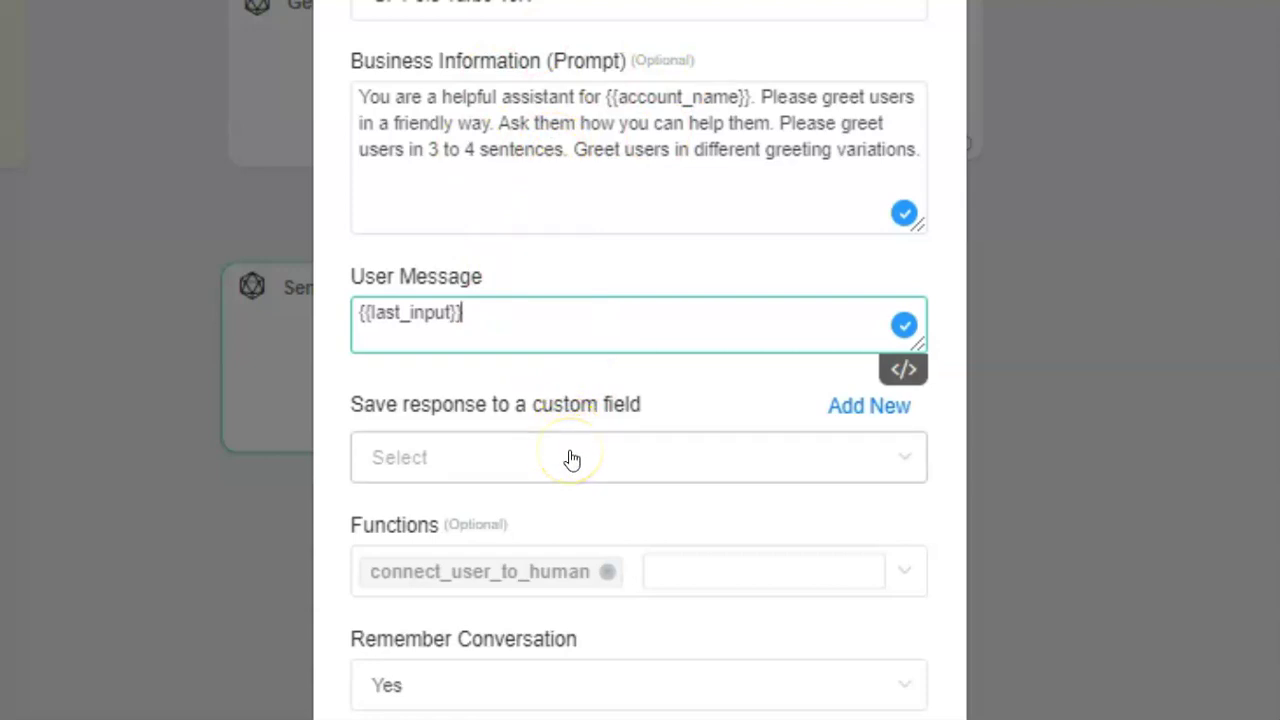
{"action": "scroll", "coordinate": [500, 200], "scroll_direction": "down", "scroll_amount": 2}
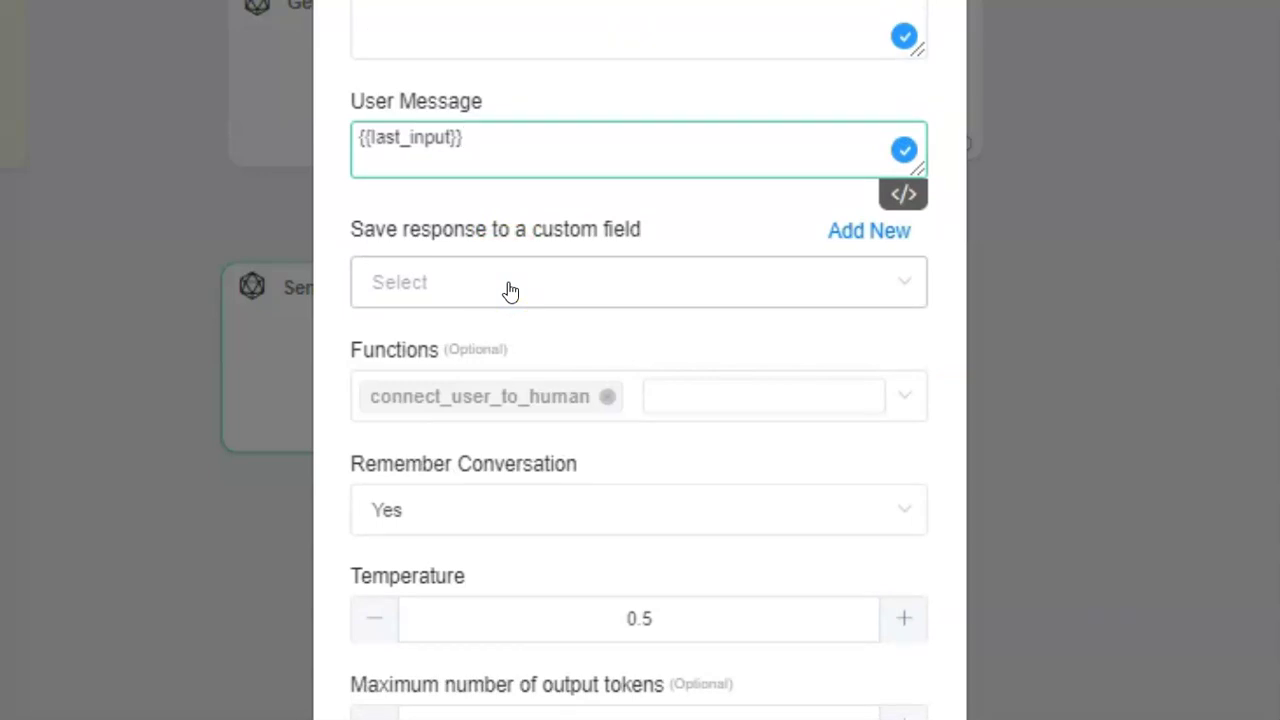
{"action": "left_click", "coordinate": [510, 291]}
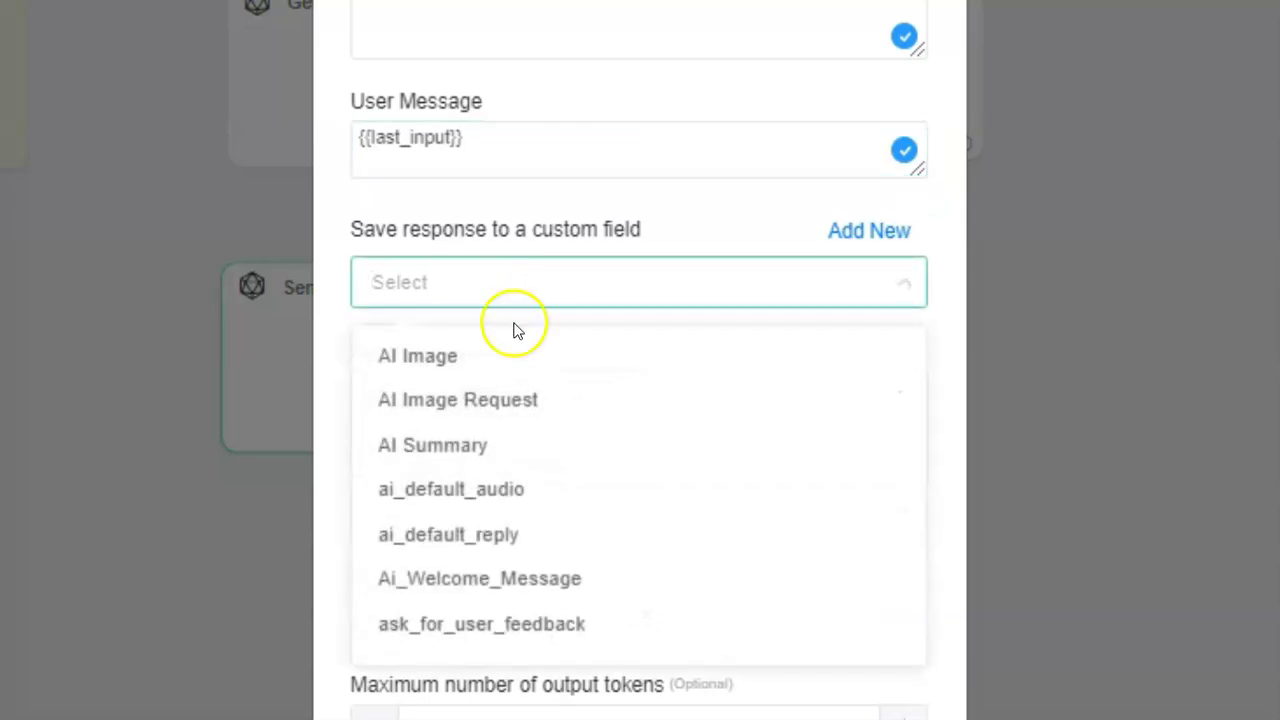
{"action": "left_click", "coordinate": [456, 580]}
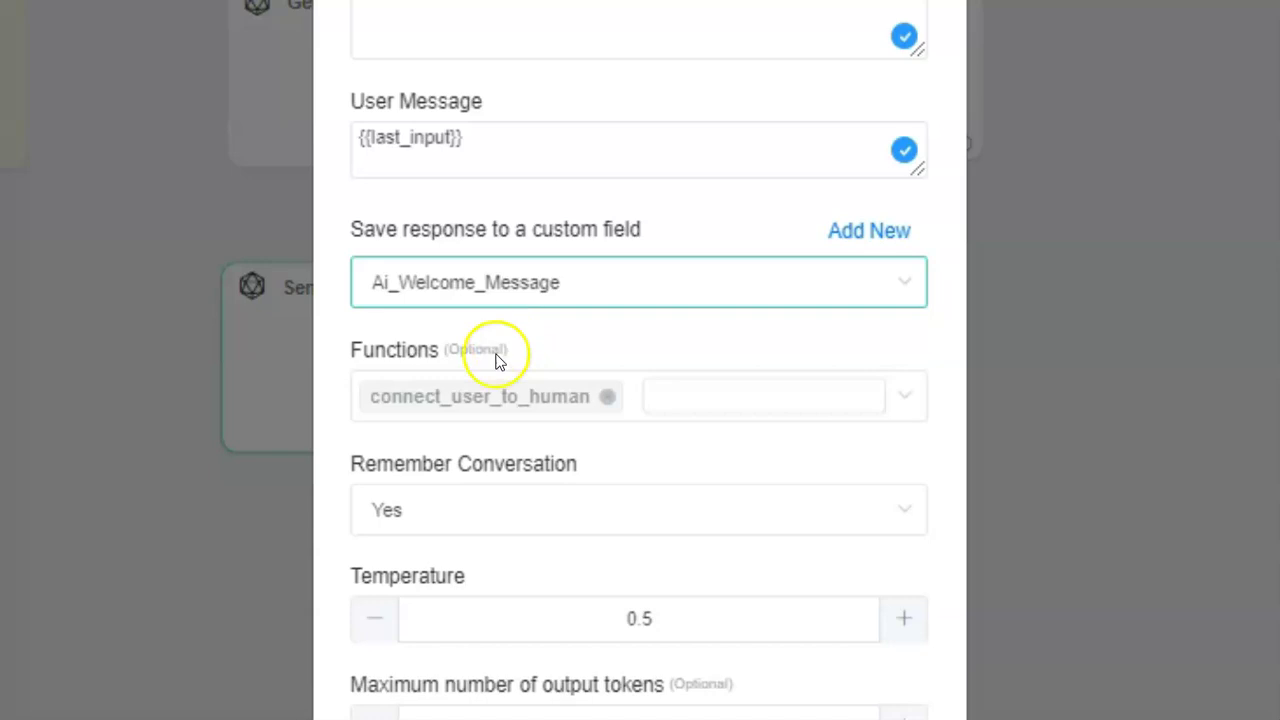
Remove the connect_user_to_human function from the OpenAI action.
{"action": "left_click", "coordinate": [607, 397]}
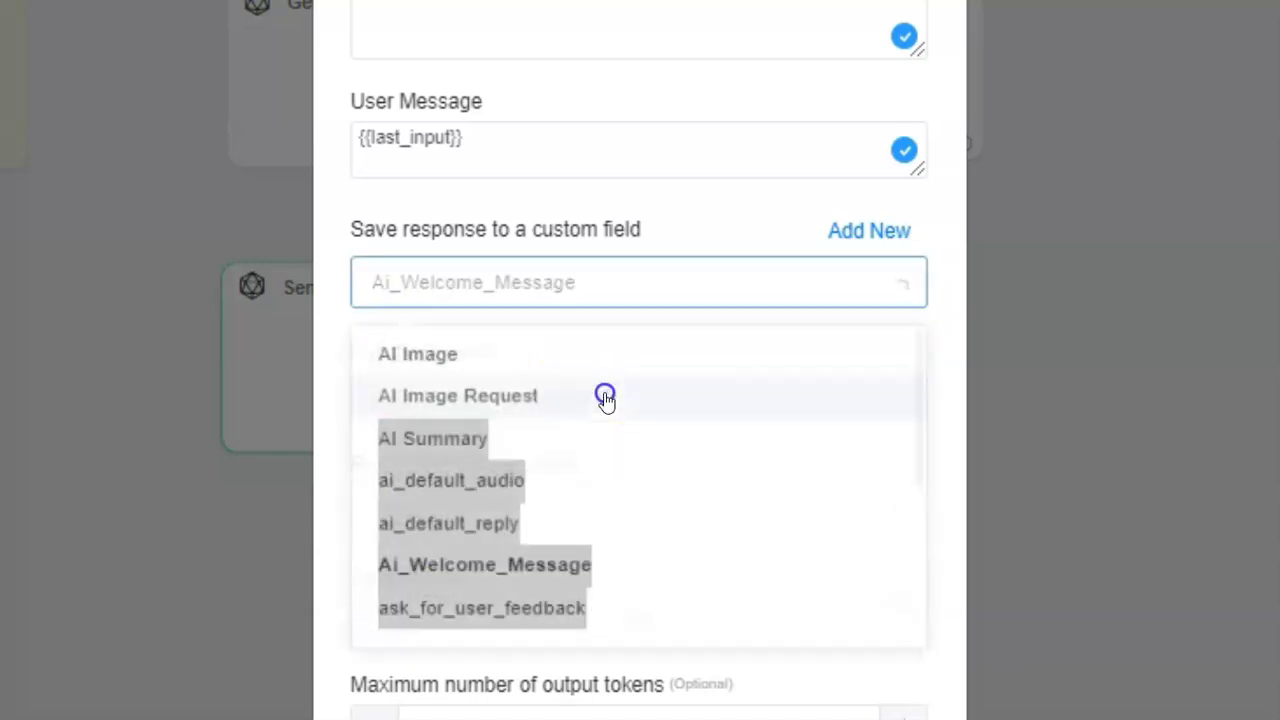
{"action": "left_click", "coordinate": [335, 315]}
{"action": "left_click", "coordinate": [607, 397]}
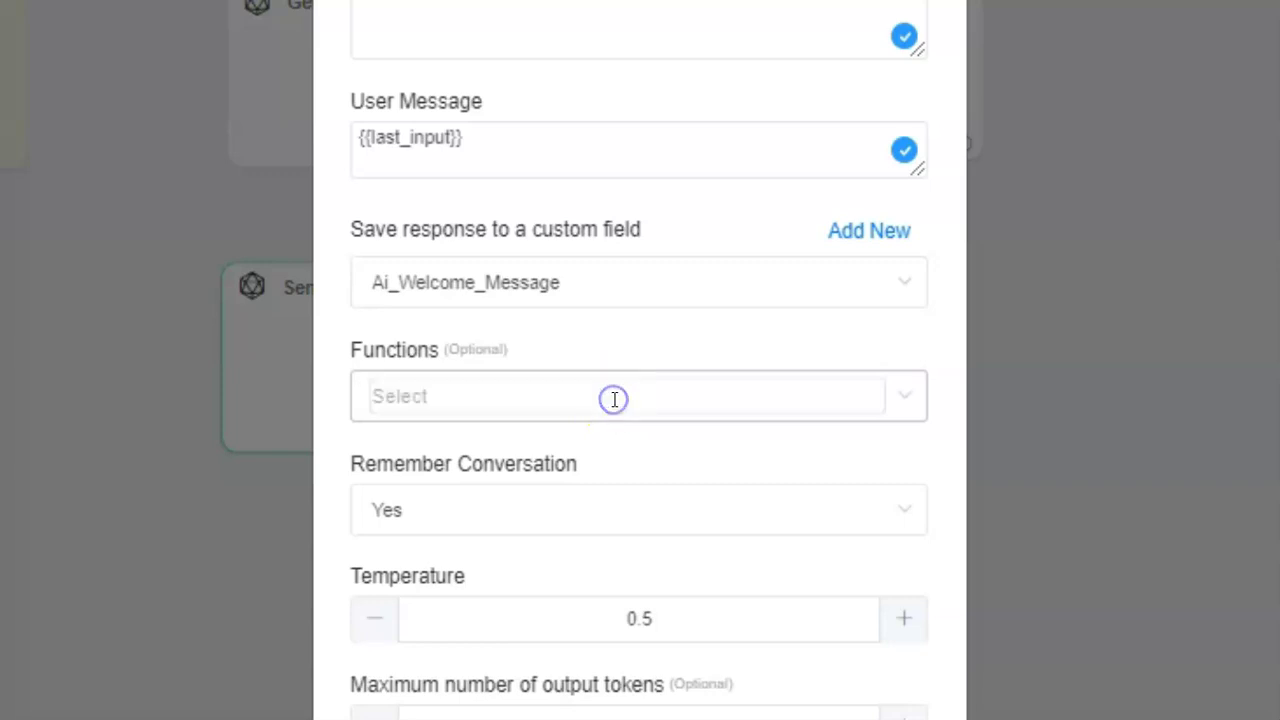
Set the OpenAI action's temperature to 0.15.
{"action": "scroll", "coordinate": [503, 362], "scroll_direction": "down", "scroll_amount": 1}
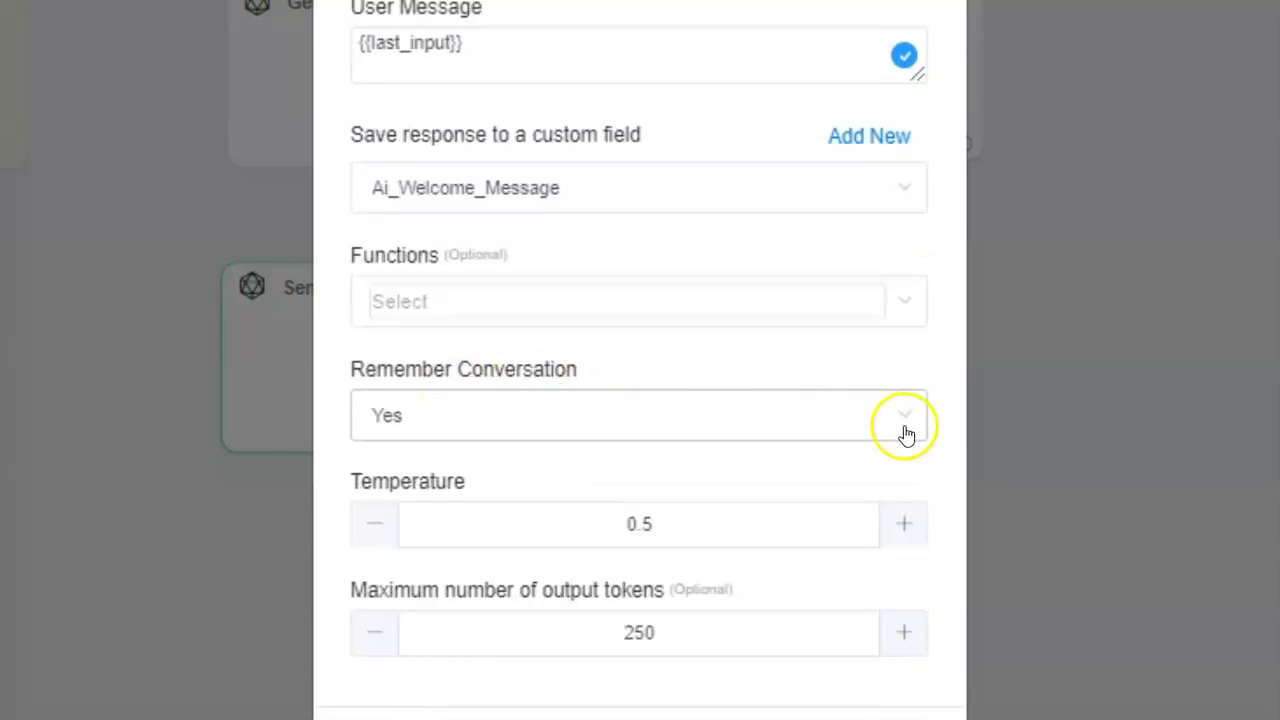
{"action": "left_click", "coordinate": [684, 524]}
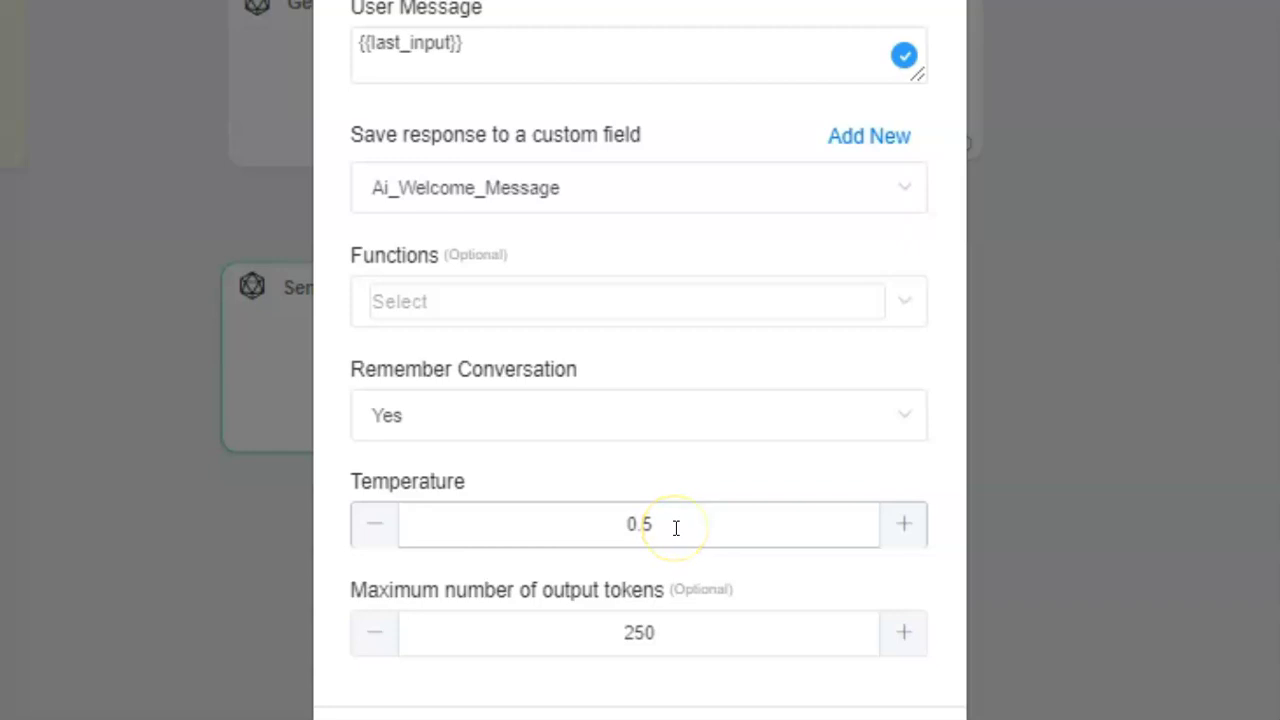
{"action": "left_click", "coordinate": [676, 528]}
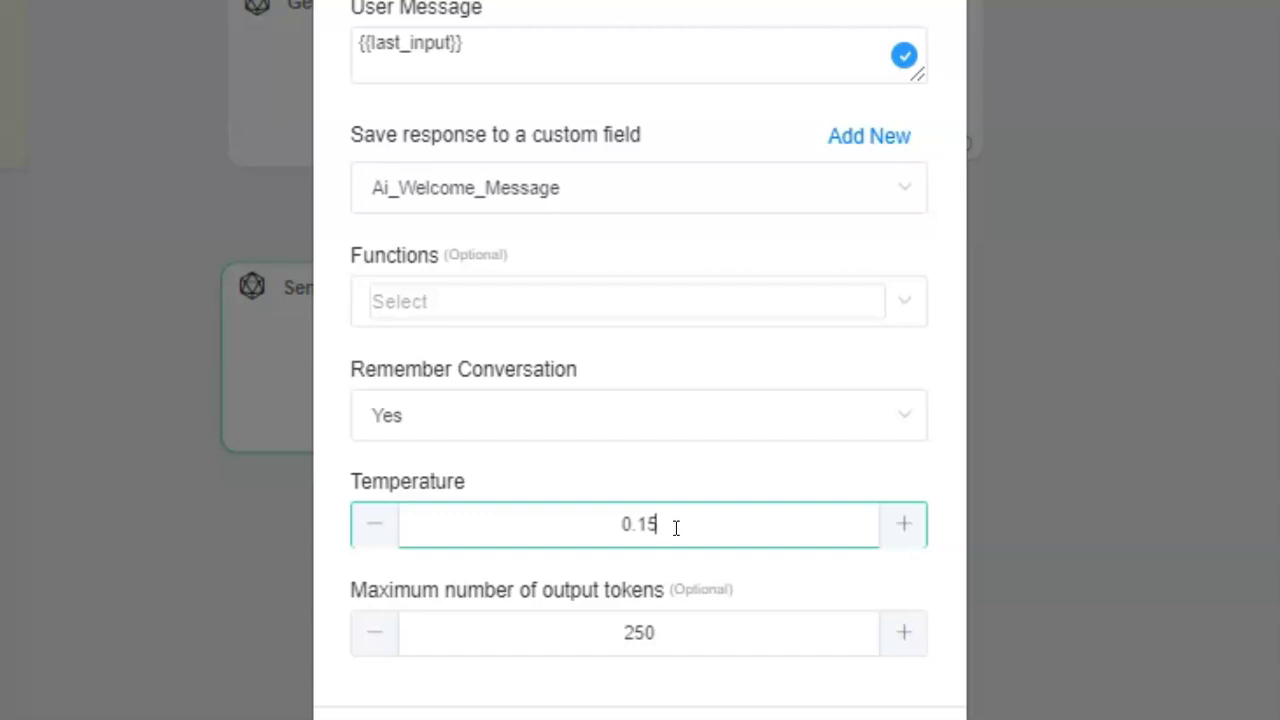
{"action": "left_click", "coordinate": [671, 474]}
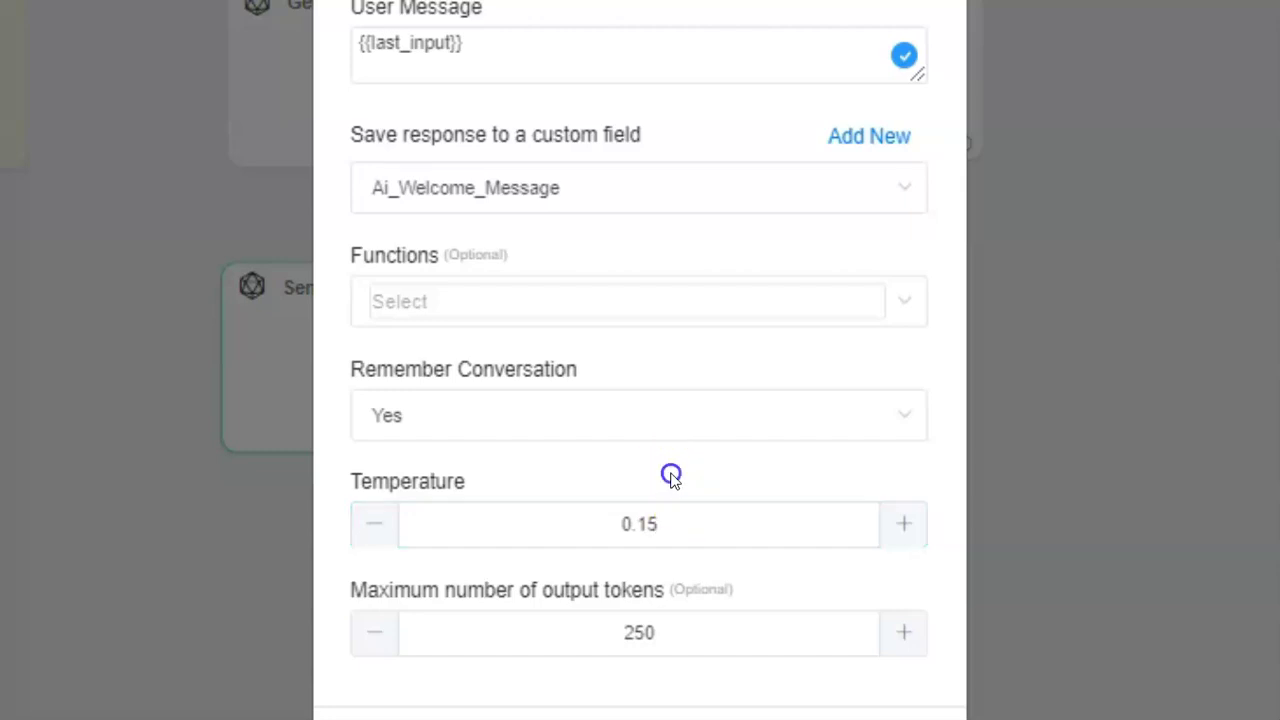
{"action": "left_click", "coordinate": [671, 523]}
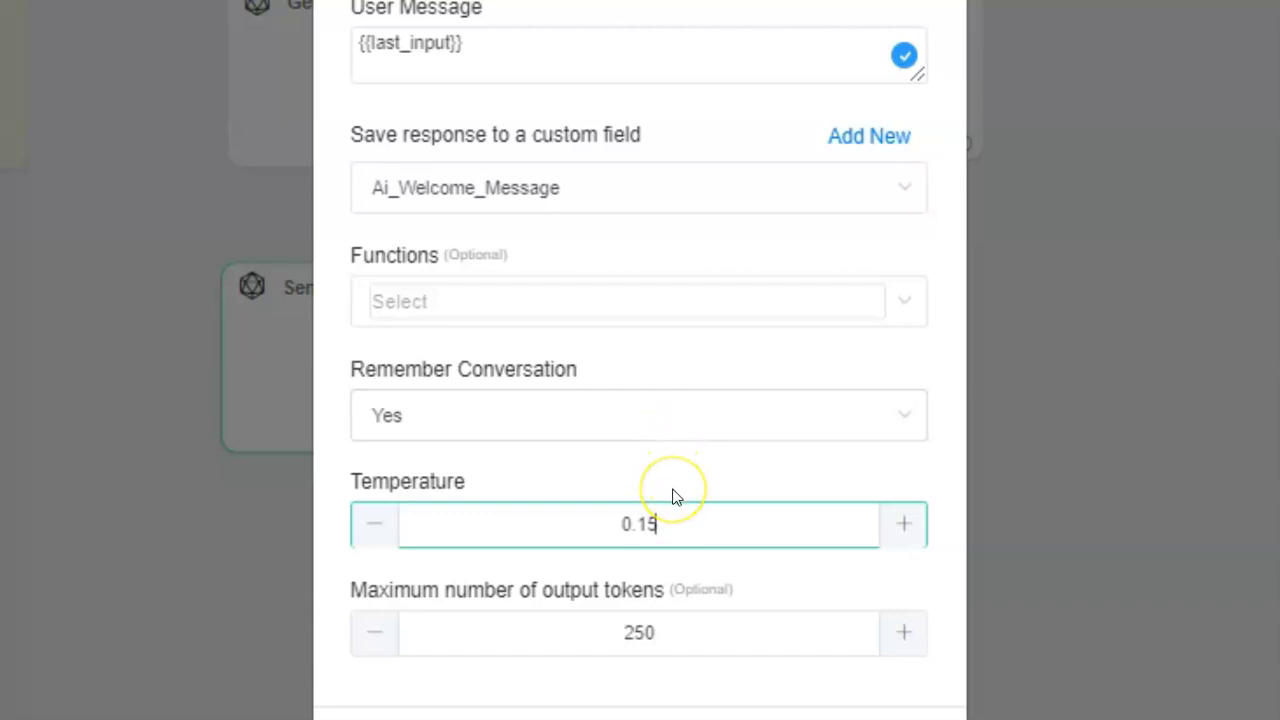
{"action": "left_click", "coordinate": [674, 527]}
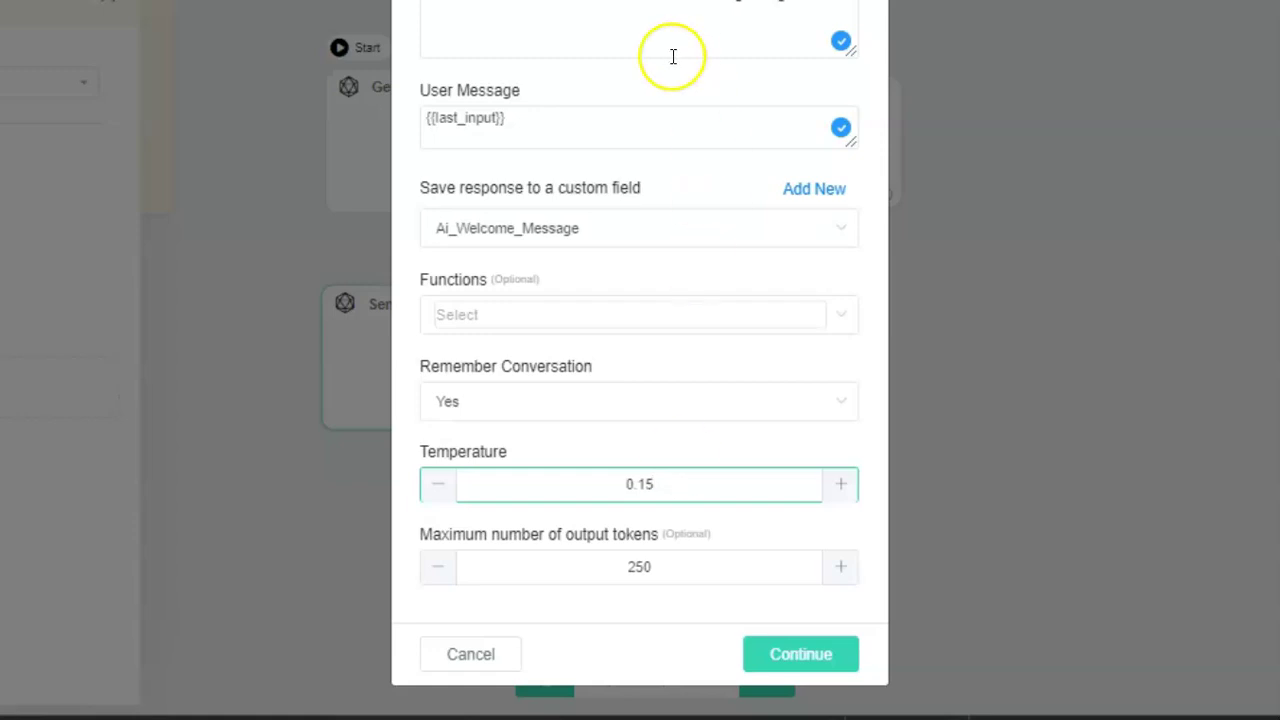
Clear the maximum number of output tokens and save the OpenAI action's settings.
{"action": "left_click", "coordinate": [624, 9]}
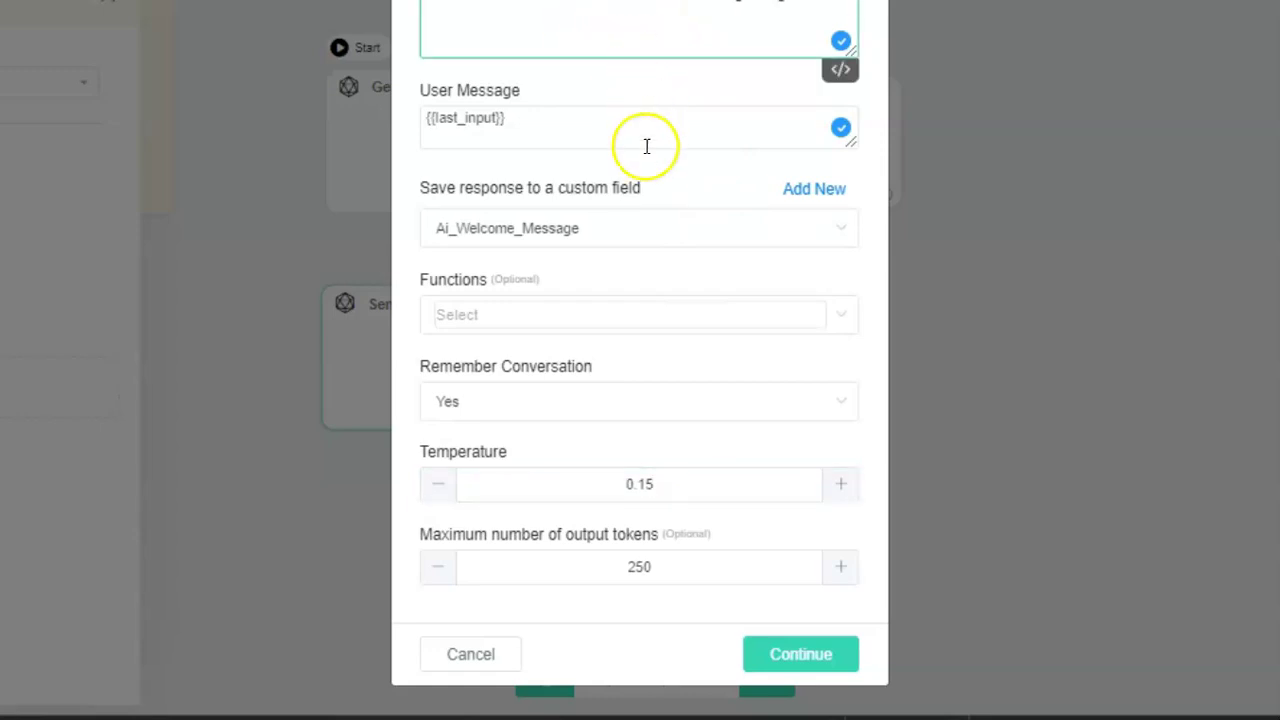
{"action": "left_click", "coordinate": [676, 562]}
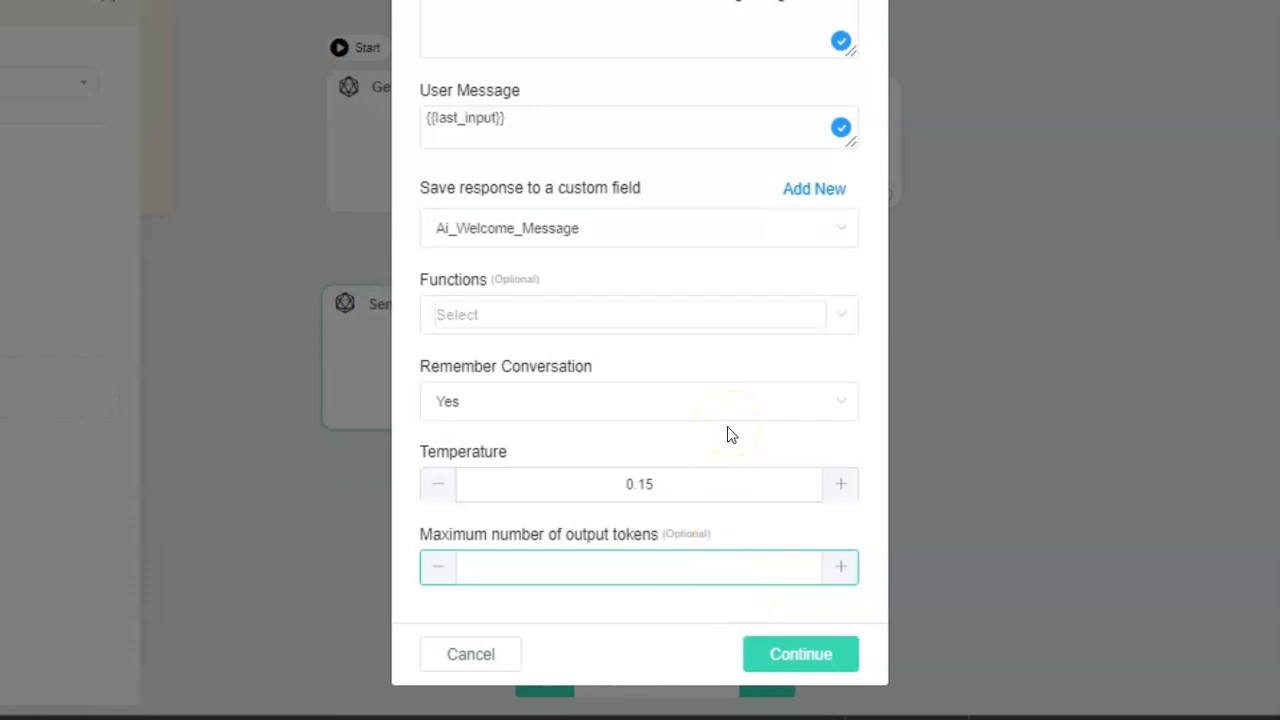
{"action": "left_click", "coordinate": [783, 660]}
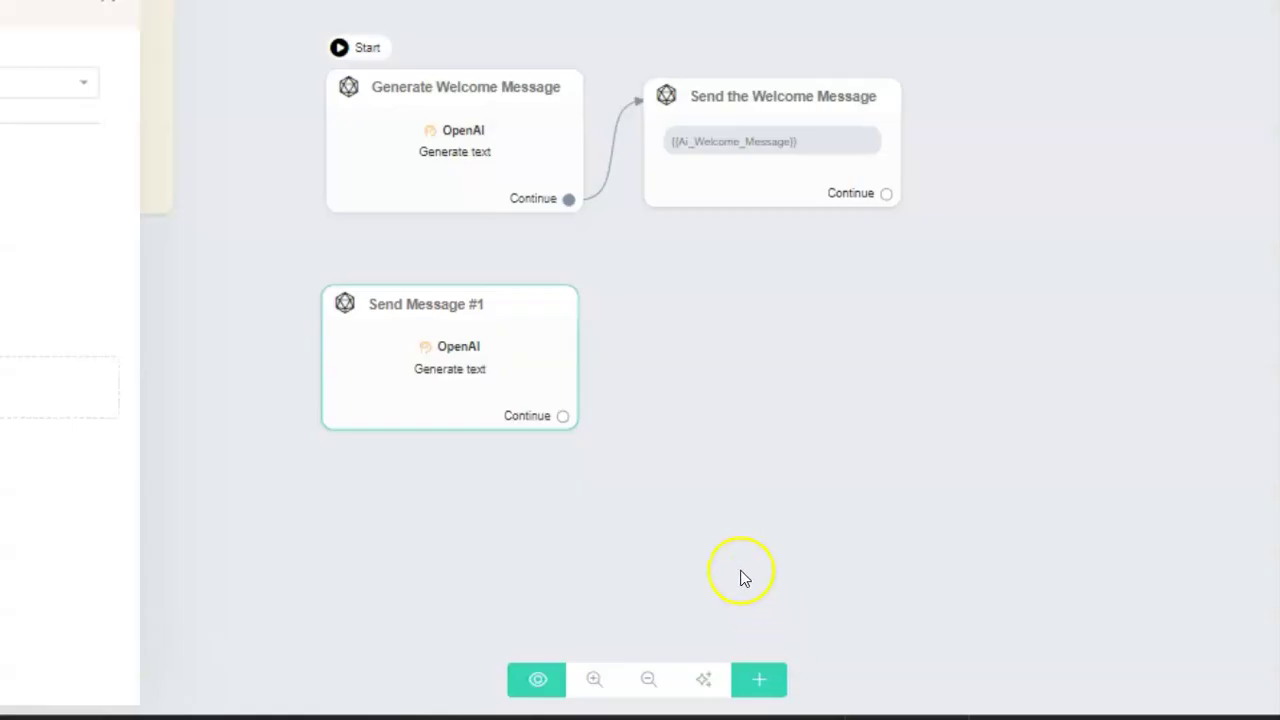
Add a new Send Message block beside the Send Message #1 block and open it for editing.
{"action": "left_click", "coordinate": [701, 481]}
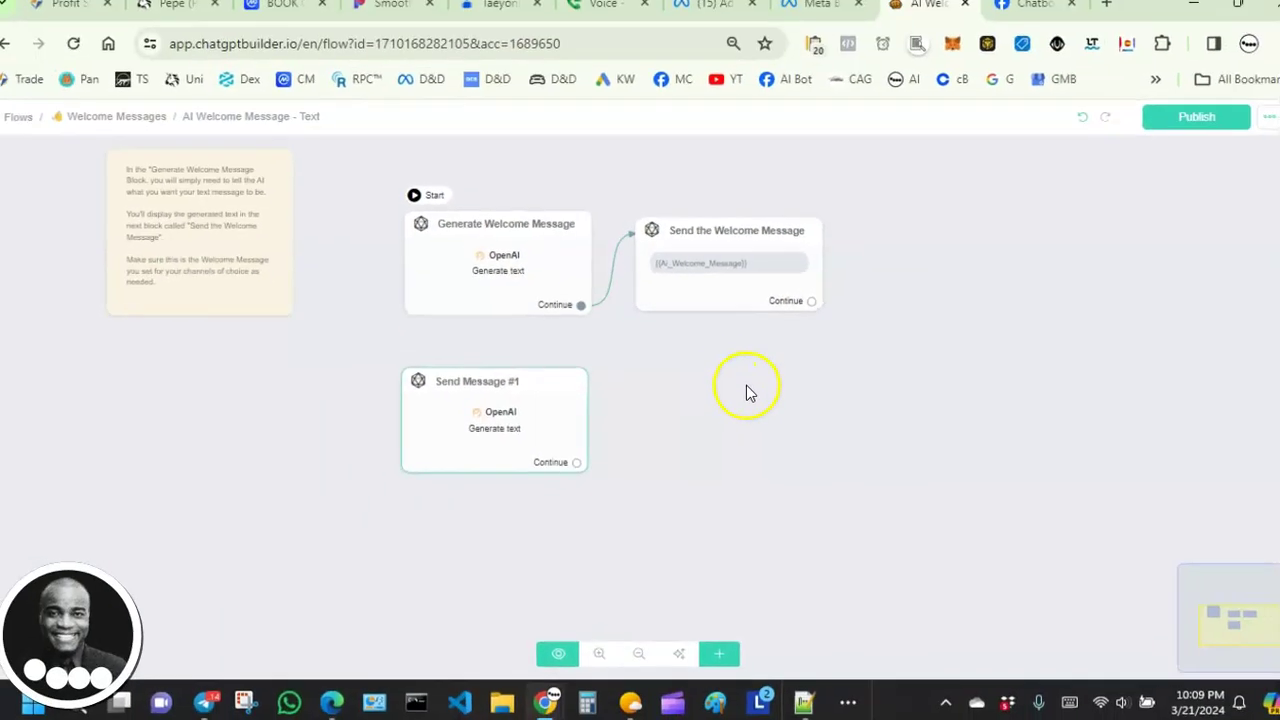
{"action": "right_click", "coordinate": [758, 394]}
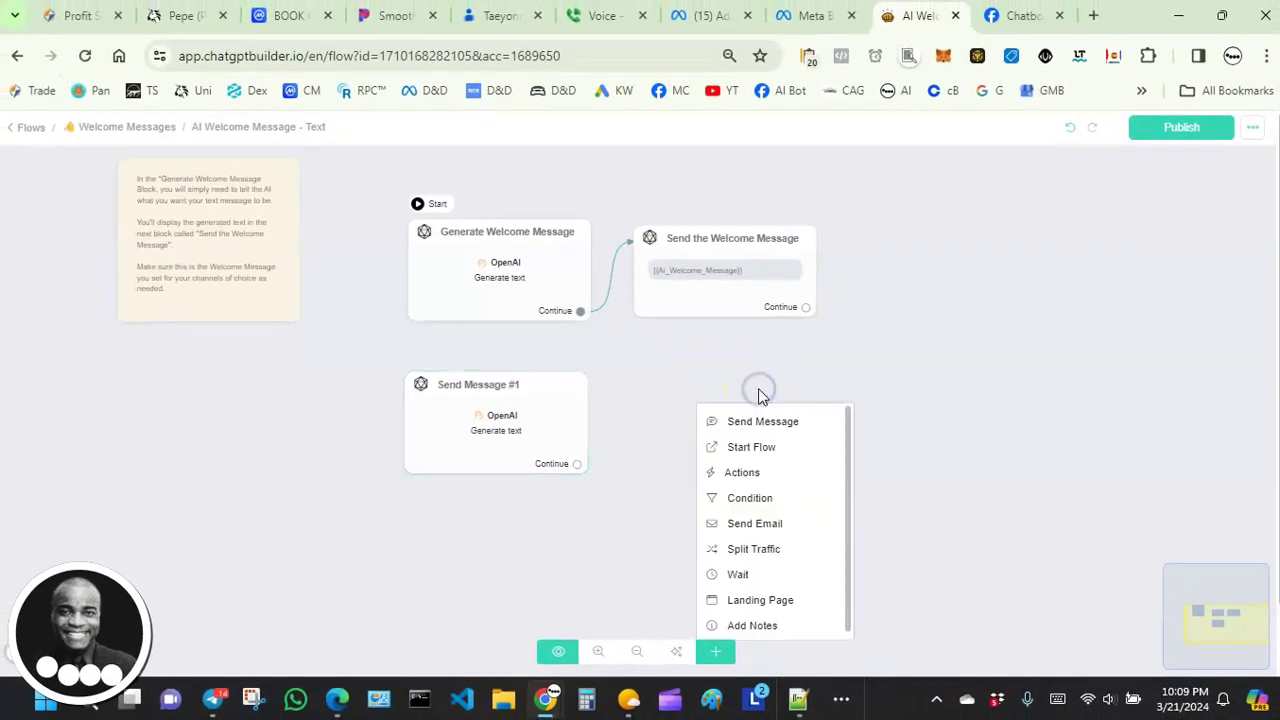
{"action": "left_click", "coordinate": [763, 430]}
{"action": "left_click_drag", "start_coordinate": [900, 458], "coordinate": [712, 390]}
{"action": "left_click", "coordinate": [706, 410]}
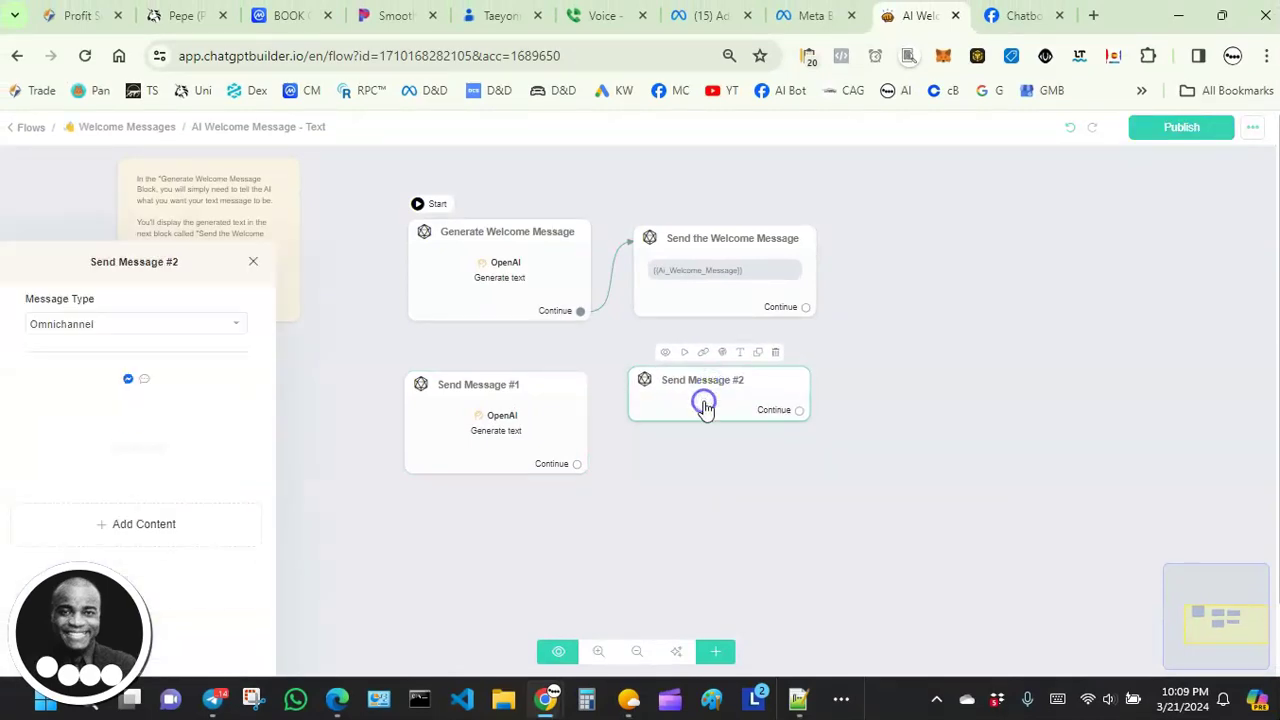
Add a text content to Send Message #2 containing the {{Ai_Welcome_Message}} custom field.
{"action": "left_click", "coordinate": [120, 432]}
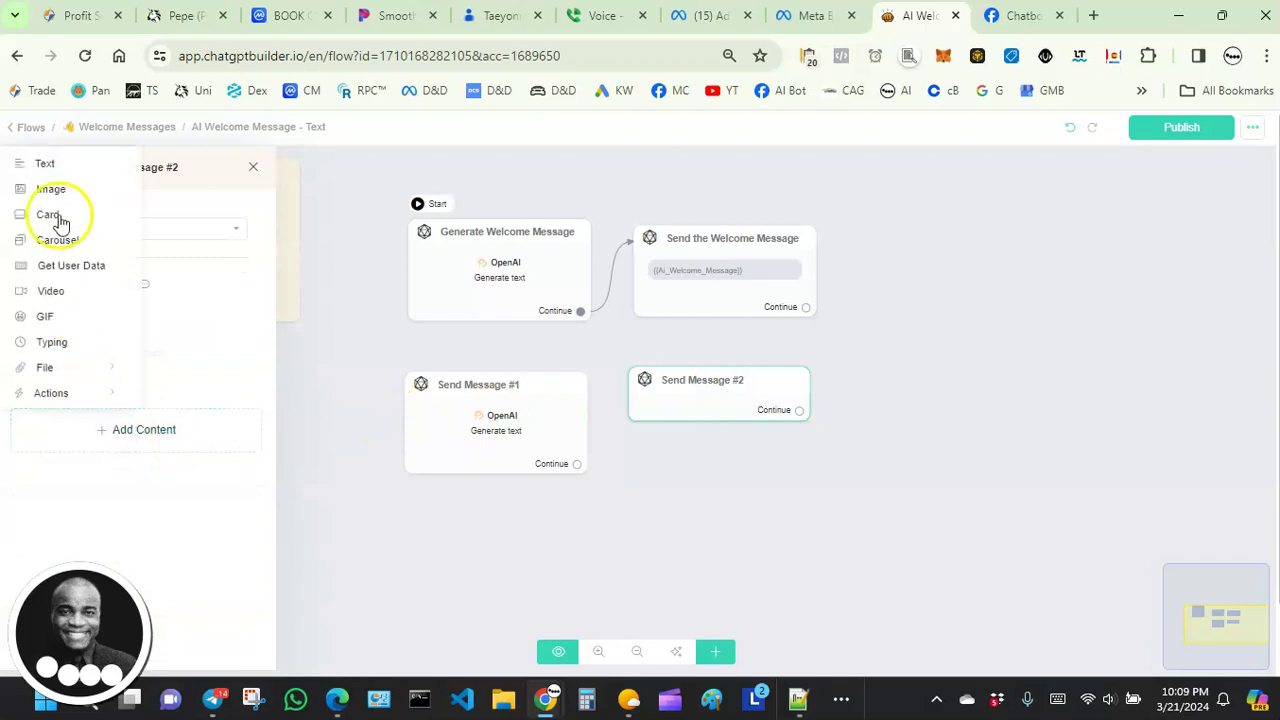
{"action": "left_click", "coordinate": [50, 163]}
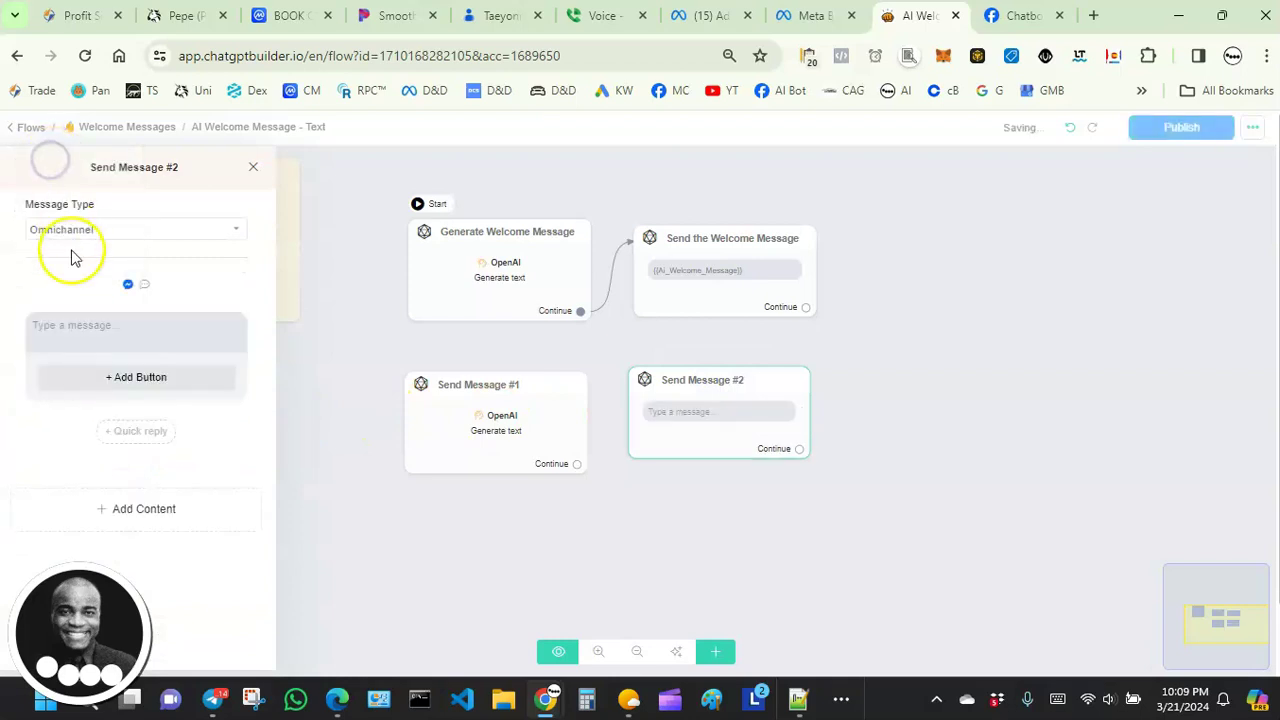
{"action": "left_click", "coordinate": [98, 330]}
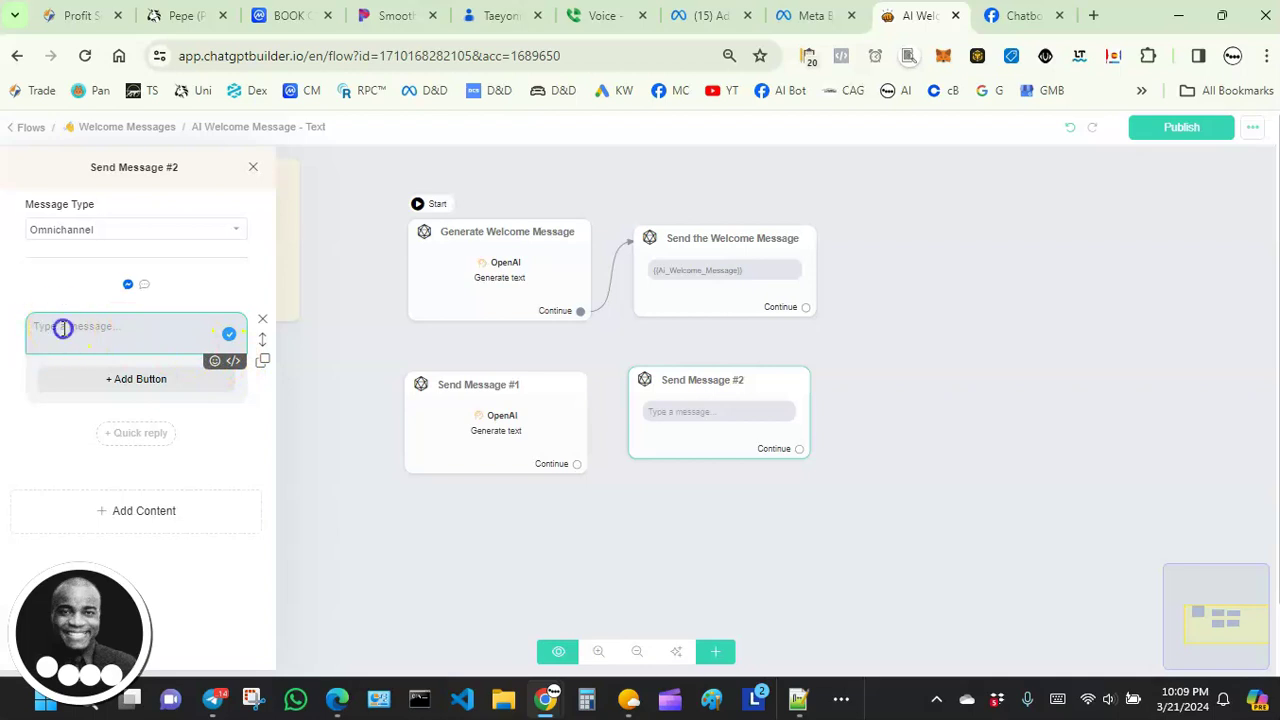
{"action": "left_click", "coordinate": [236, 366]}
{"action": "scroll", "coordinate": [143, 420], "scroll_direction": "down", "scroll_amount": 3}
{"action": "scroll", "coordinate": [143, 425], "scroll_direction": "down", "scroll_amount": 10}
{"action": "scroll", "coordinate": [147, 432], "scroll_direction": "down", "scroll_amount": 10}
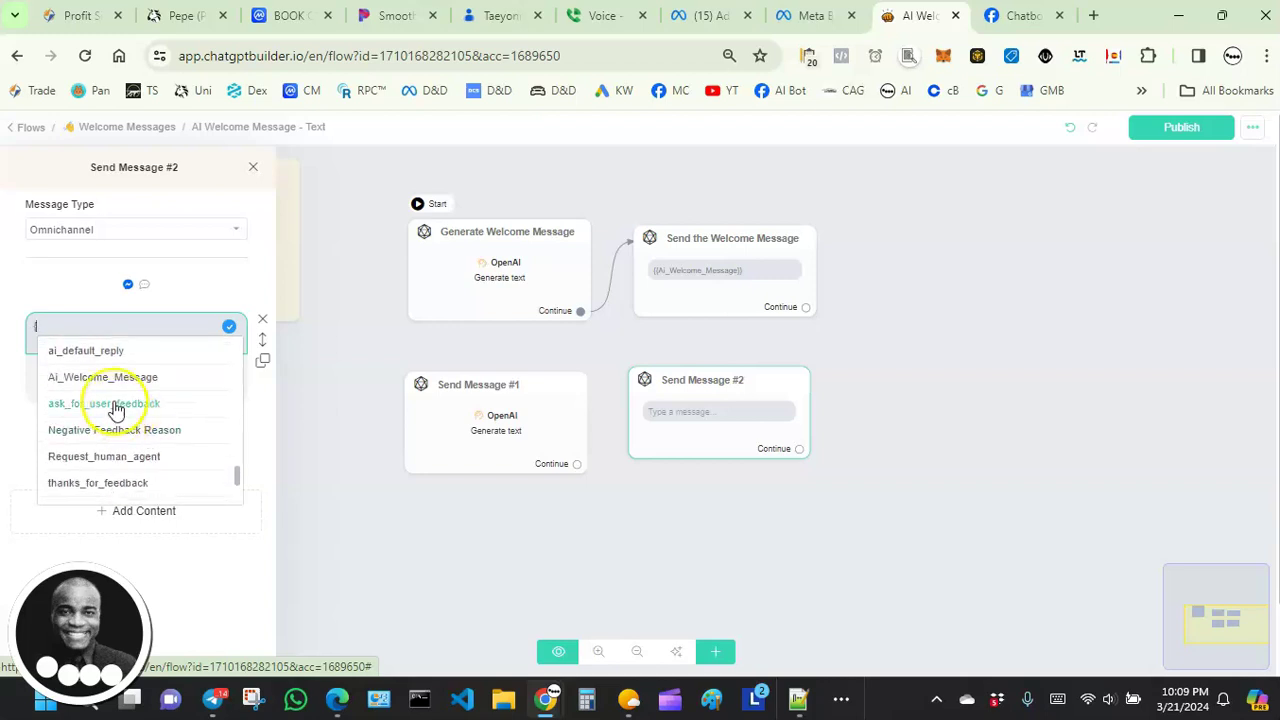
{"action": "left_click", "coordinate": [95, 377]}
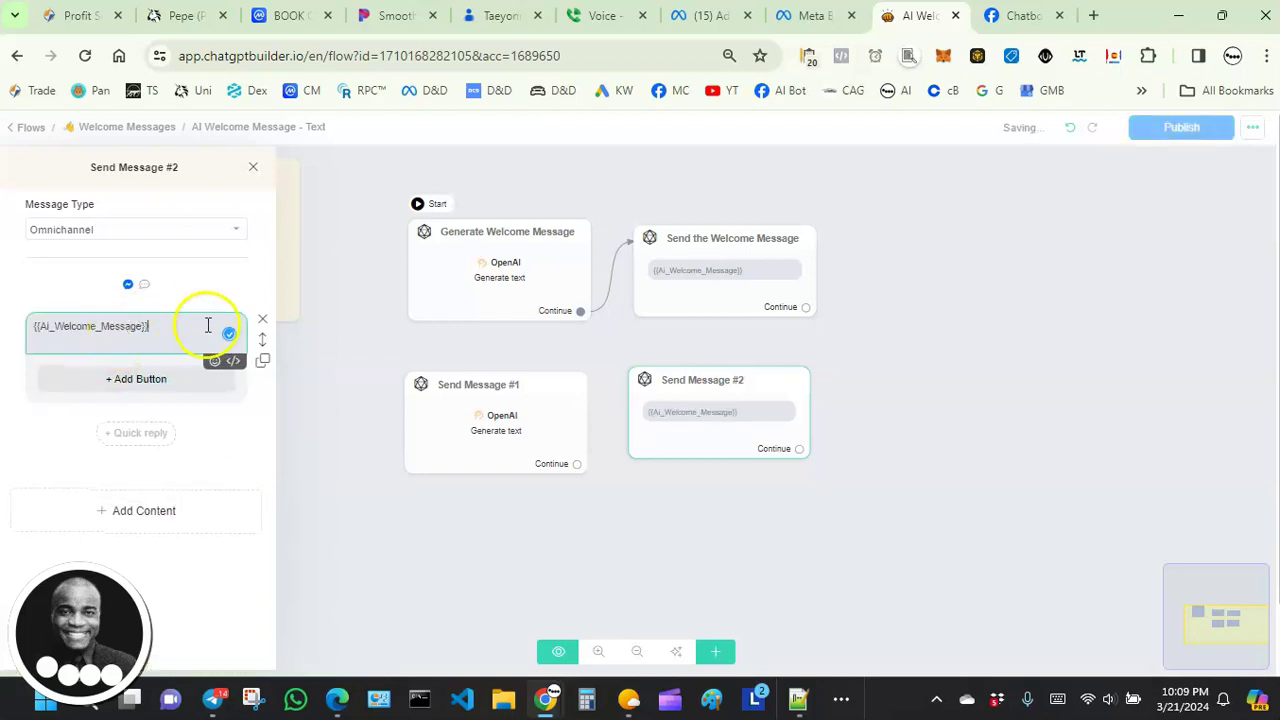
Connect the Continue output of Send Message #1 to Send Message #2 and straighten the layout of the two blocks.
{"action": "left_click", "coordinate": [603, 555]}
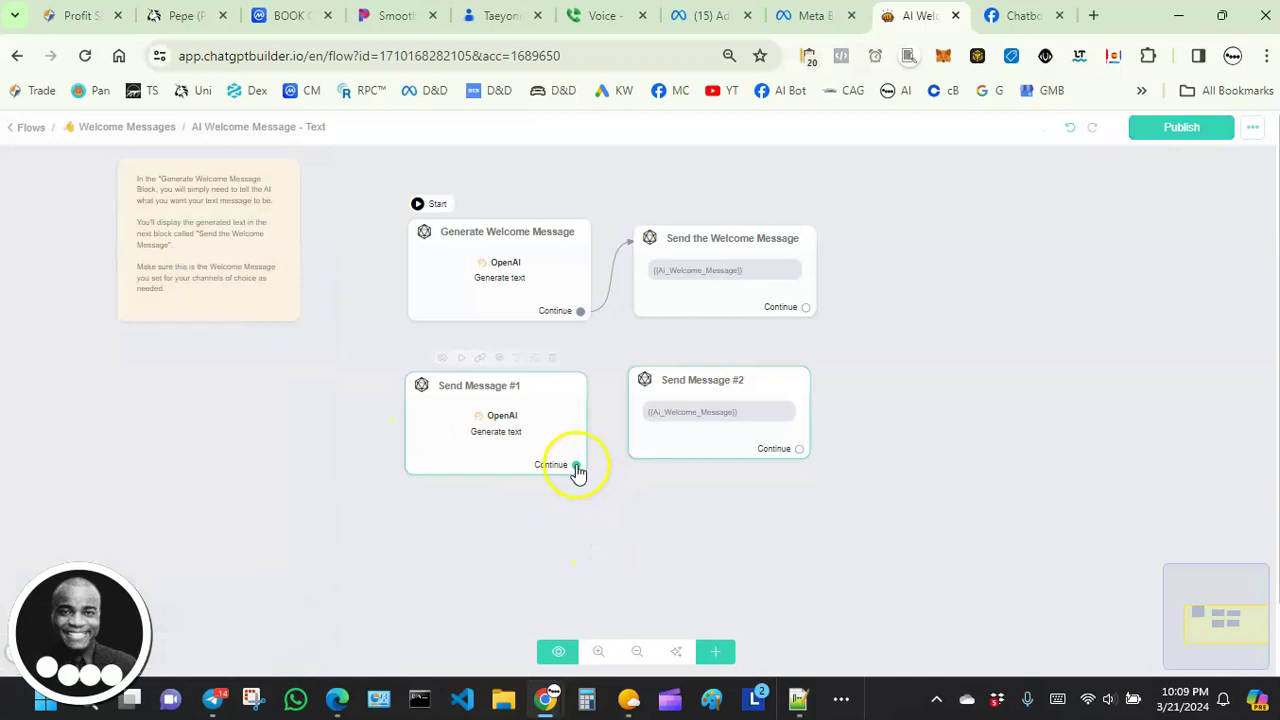
{"action": "mouse_move", "coordinate": [577, 467]}
{"action": "left_mouse_down"}
{"action": "mouse_move", "coordinate": [631, 449]}
{"action": "mouse_move", "coordinate": [657, 393]}
{"action": "left_mouse_up"}
{"action": "left_click", "coordinate": [651, 452]}
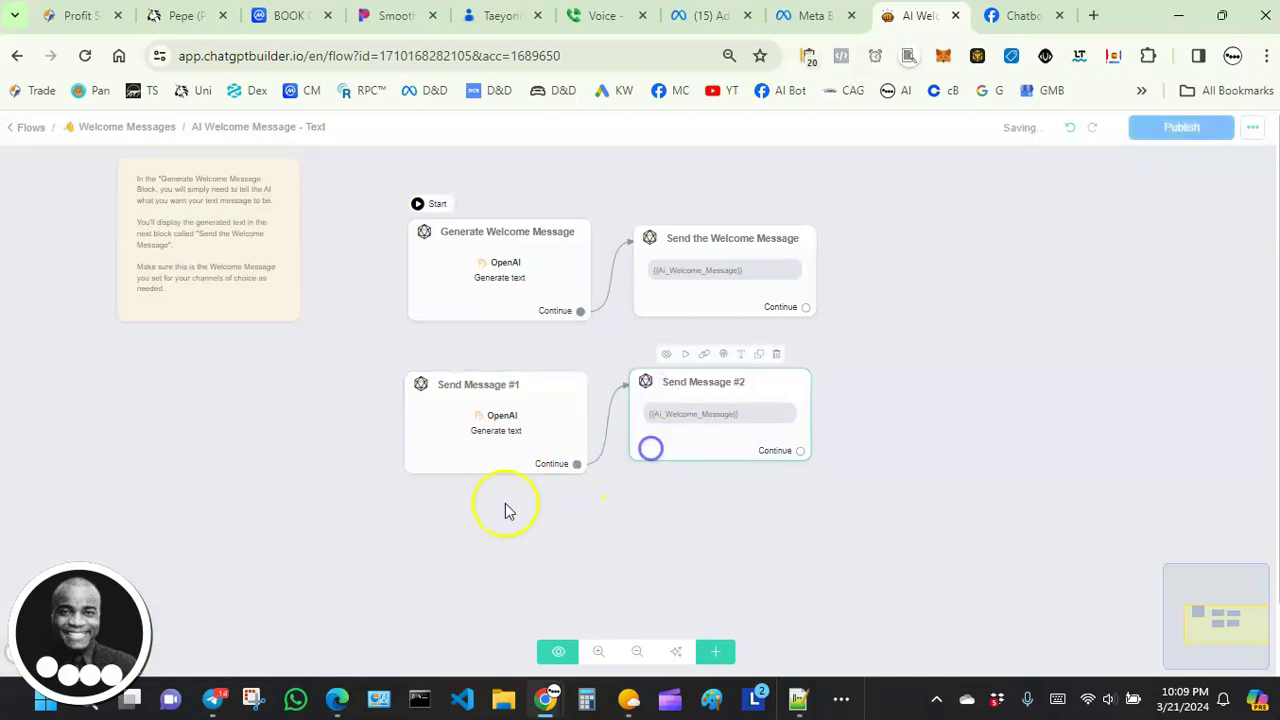
{"action": "left_click_drag", "start_coordinate": [486, 514], "coordinate": [543, 508]}
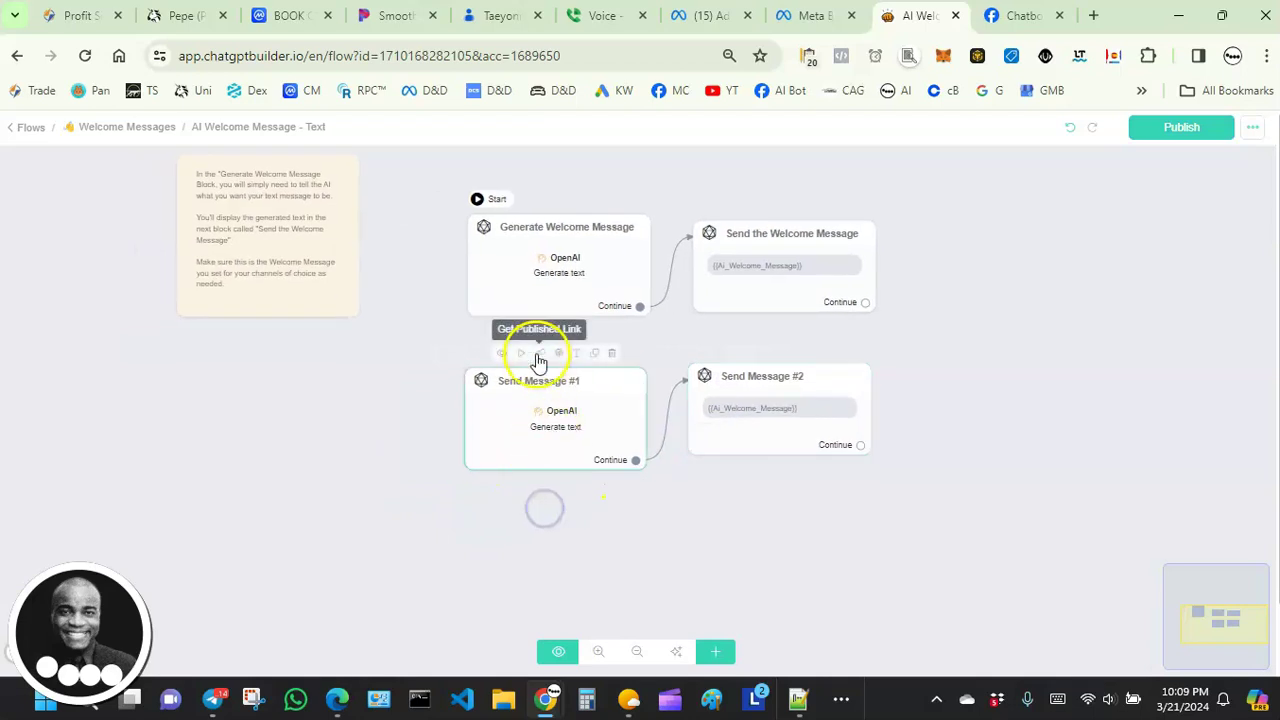
{"action": "left_click", "coordinate": [694, 433]}
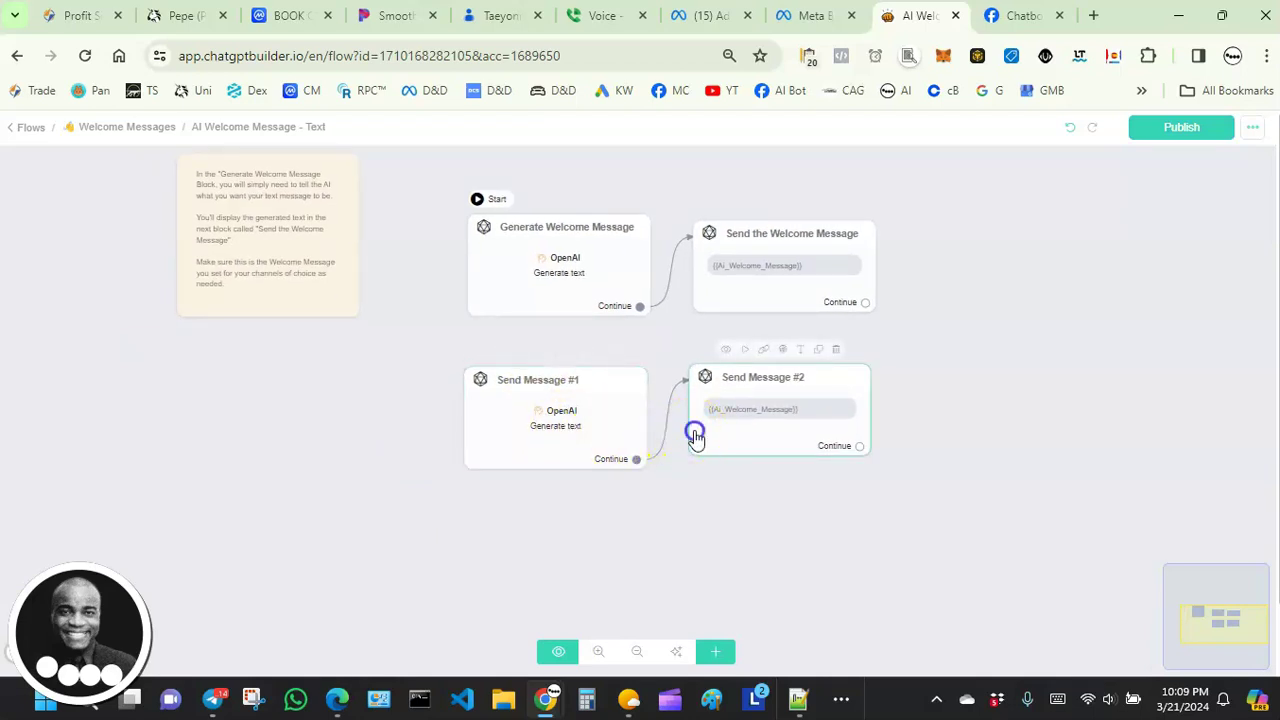
{"action": "left_click", "coordinate": [580, 425]}
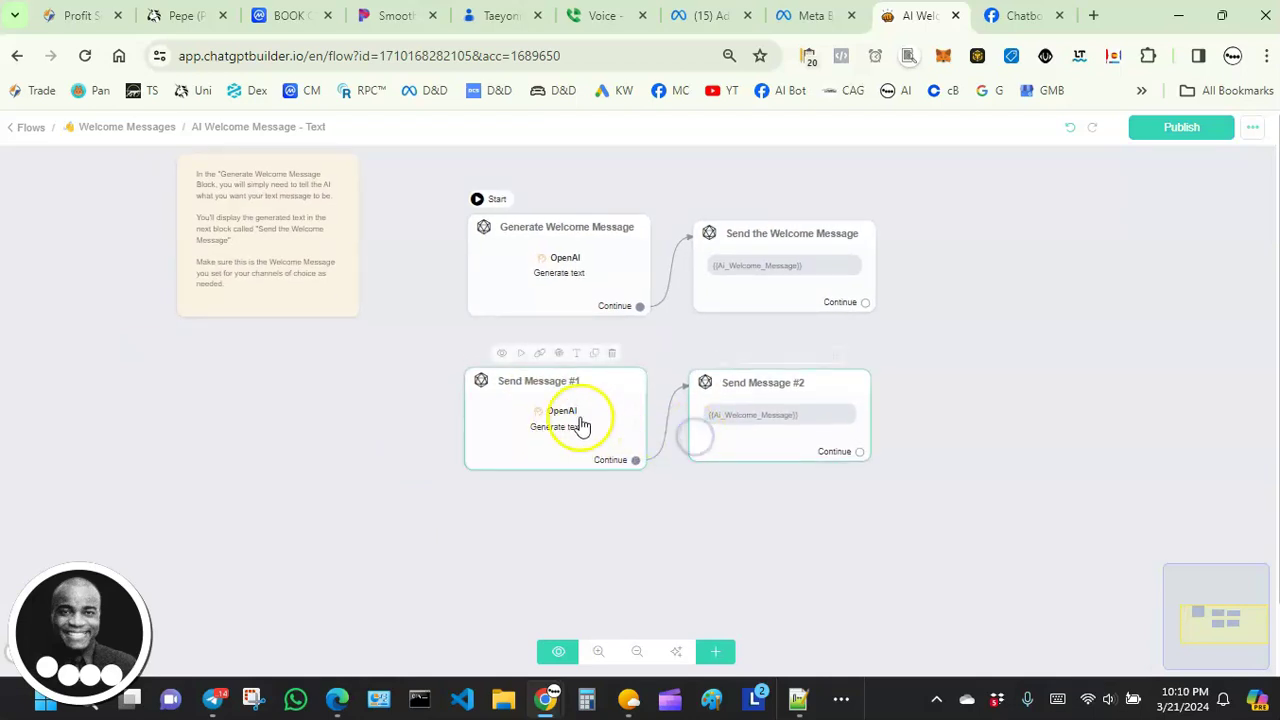
Set Send Message #1 as the starting step and publish the flow.
{"action": "left_click", "coordinate": [486, 211]}
{"action": "left_click", "coordinate": [498, 390]}
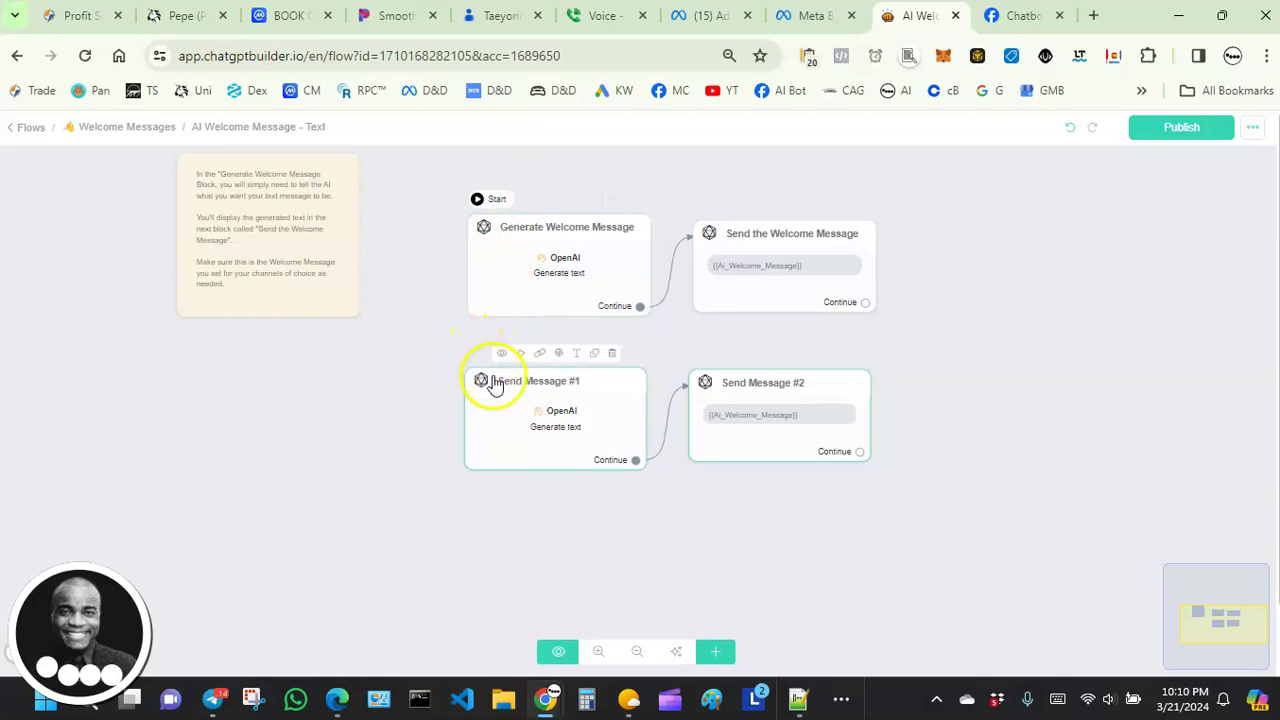
{"action": "left_click", "coordinate": [377, 398]}
{"action": "left_click", "coordinate": [500, 400]}
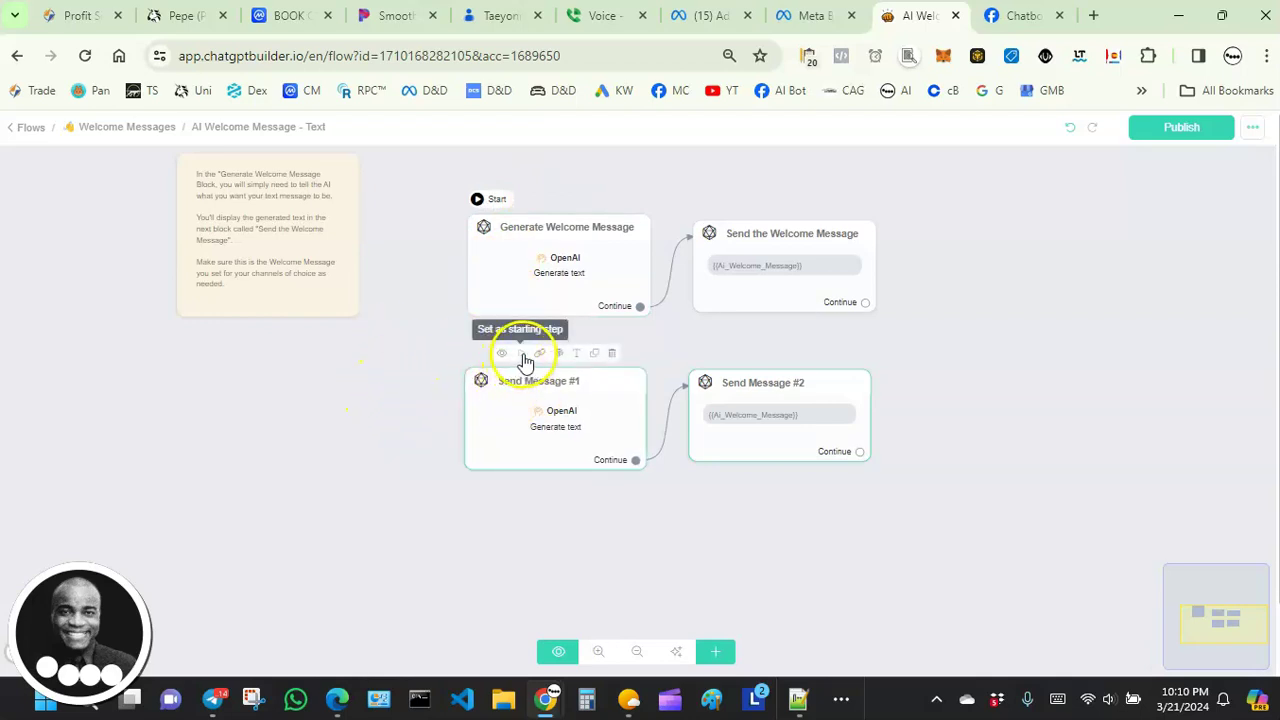
{"action": "left_click", "coordinate": [519, 358]}
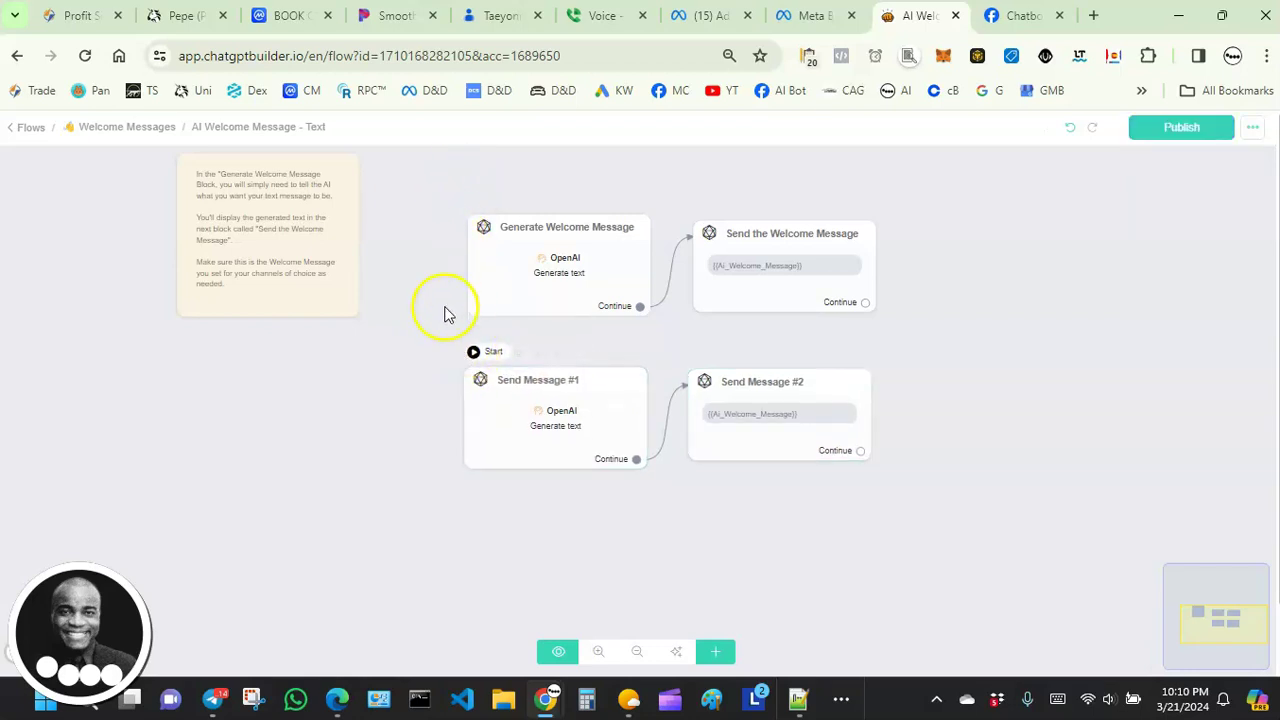
{"action": "left_click", "coordinate": [497, 388]}
{"action": "left_click", "coordinate": [1170, 132]}
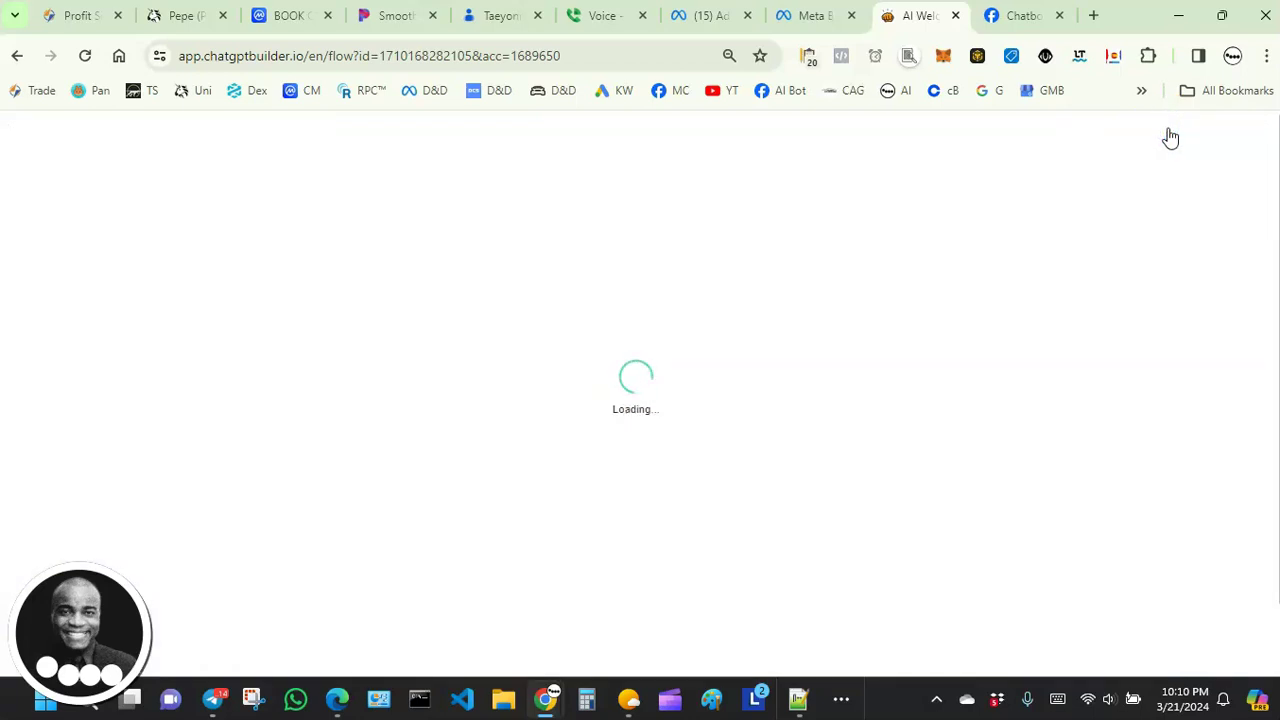
{"action": "left_click", "coordinate": [1170, 145]}
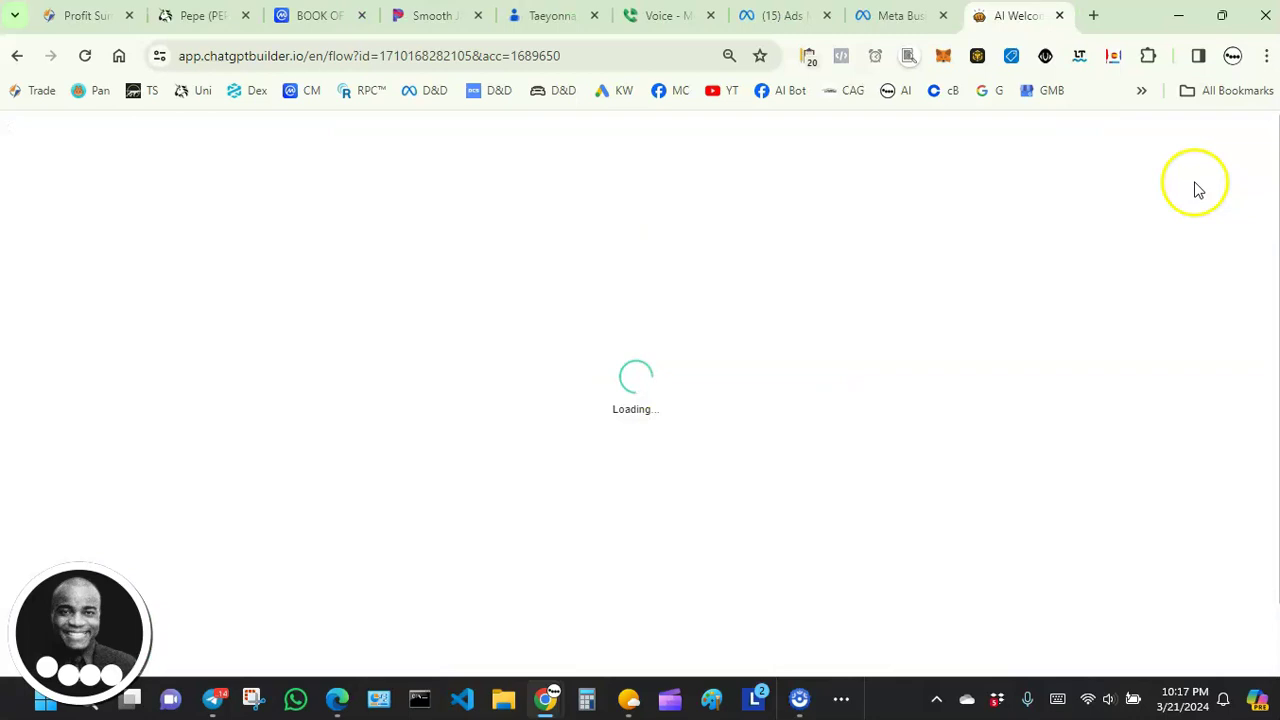
Copy the flow's published WebChat link and open it in a new browser tab.
{"action": "left_click", "coordinate": [1250, 130]}
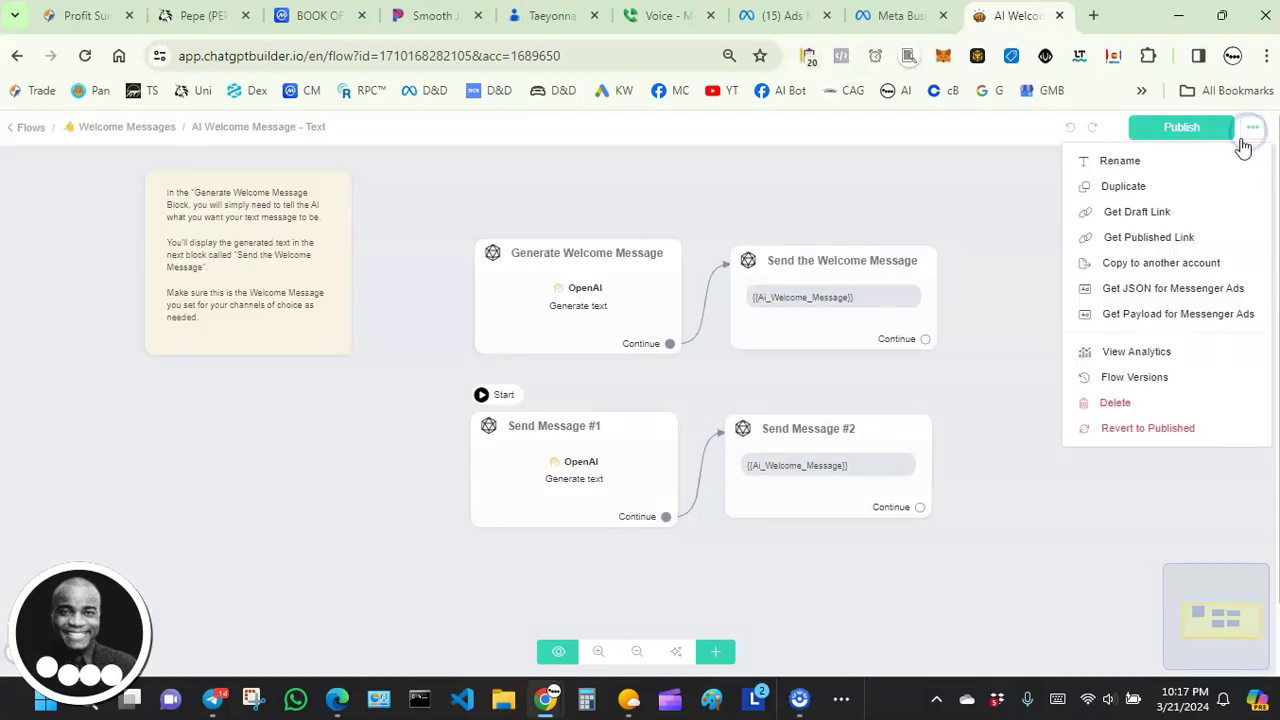
{"action": "left_click", "coordinate": [1130, 241]}
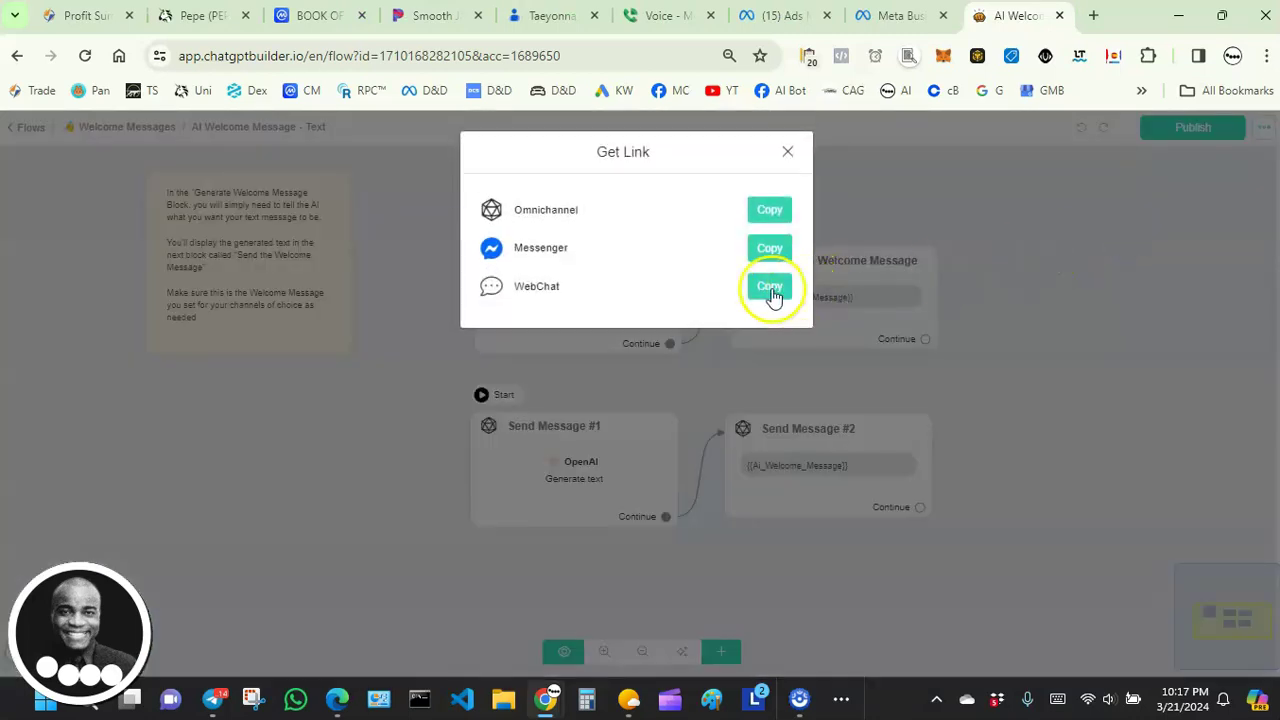
{"action": "left_click", "coordinate": [770, 290]}
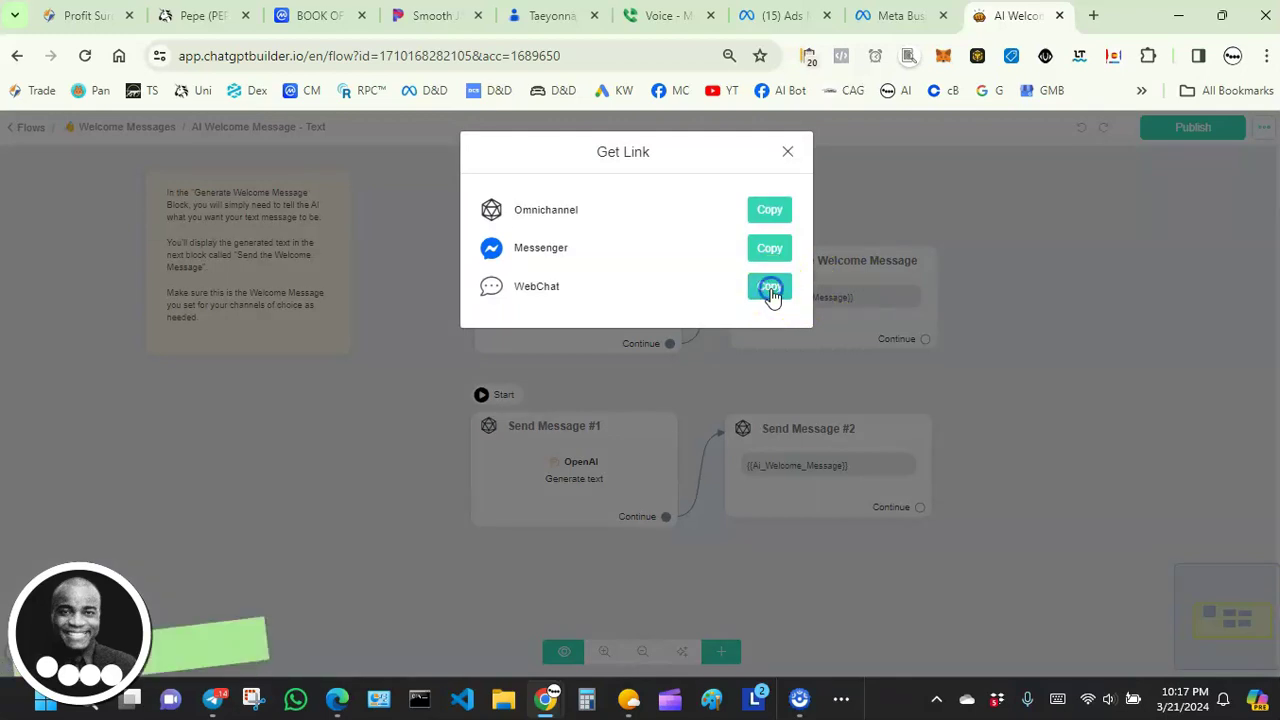
{"action": "left_click", "coordinate": [1093, 15]}
{"action": "right_click", "coordinate": [323, 50]}
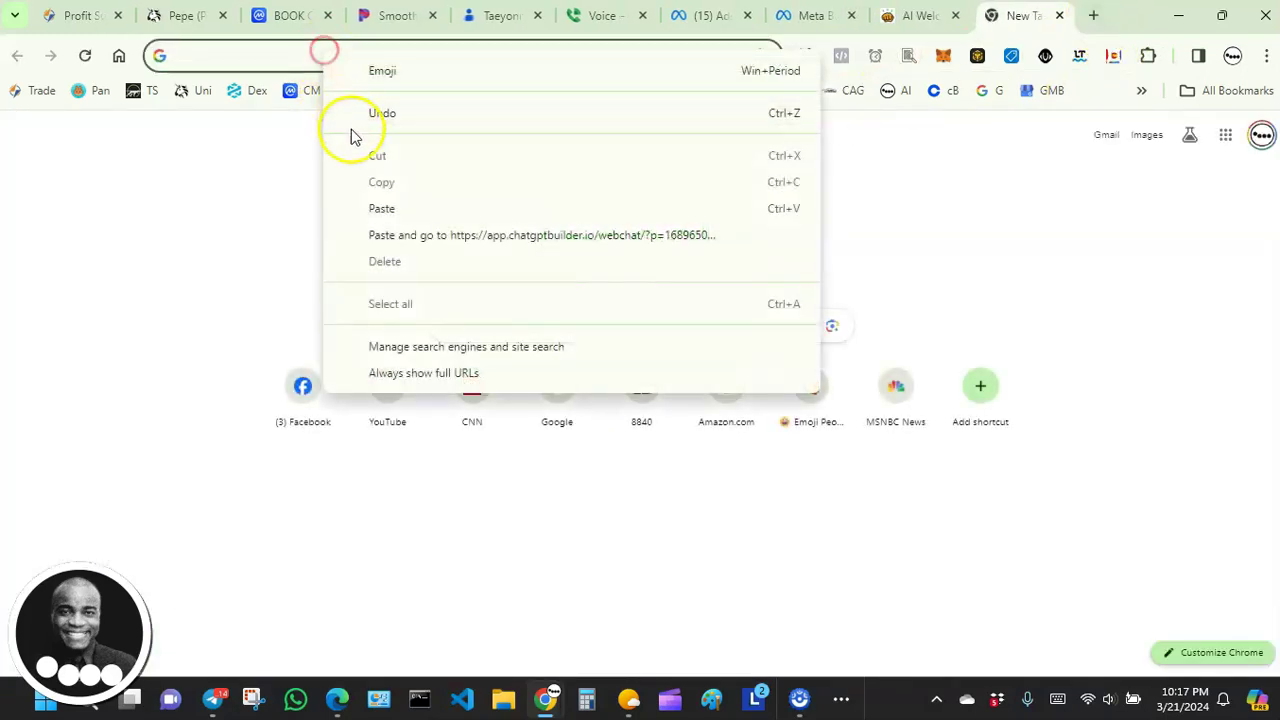
{"action": "left_click", "coordinate": [381, 208]}
{"action": "key", "text": "Return"}
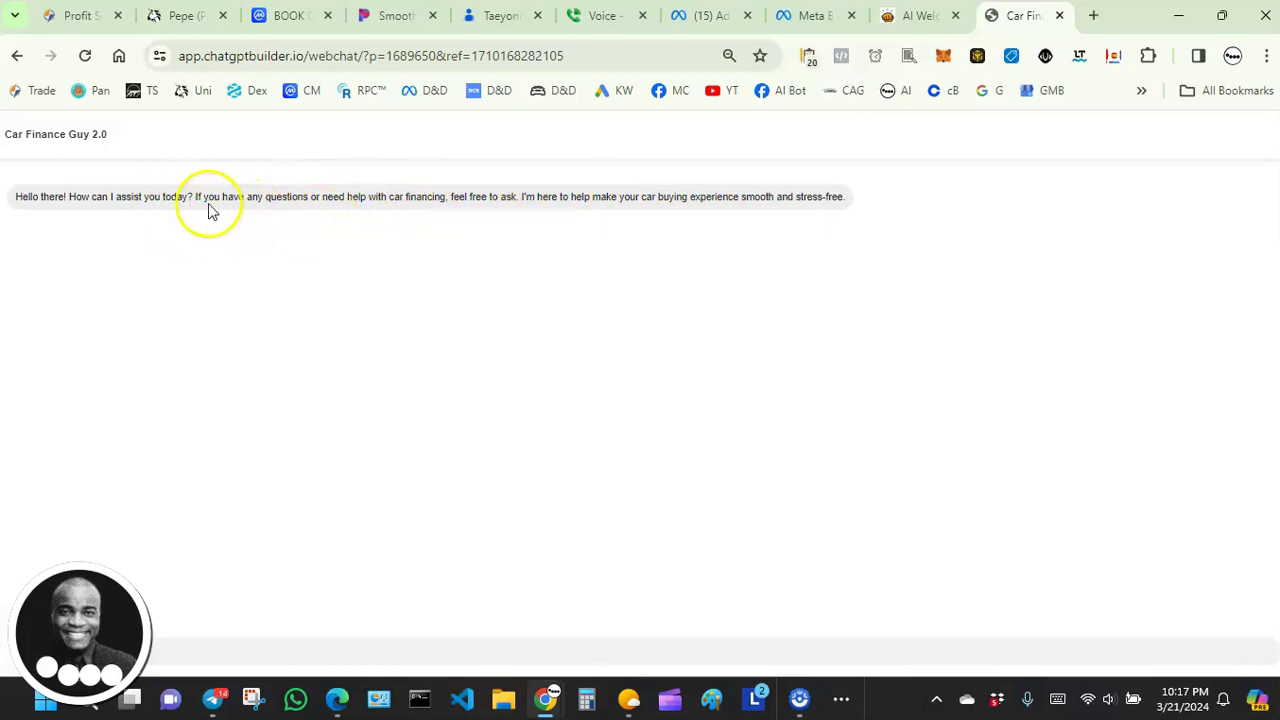
Return to the flow, reopen the OpenAI action of Send Message #1 and enlarge the prompt box to show its full text.
{"action": "left_click", "coordinate": [891, 15]}
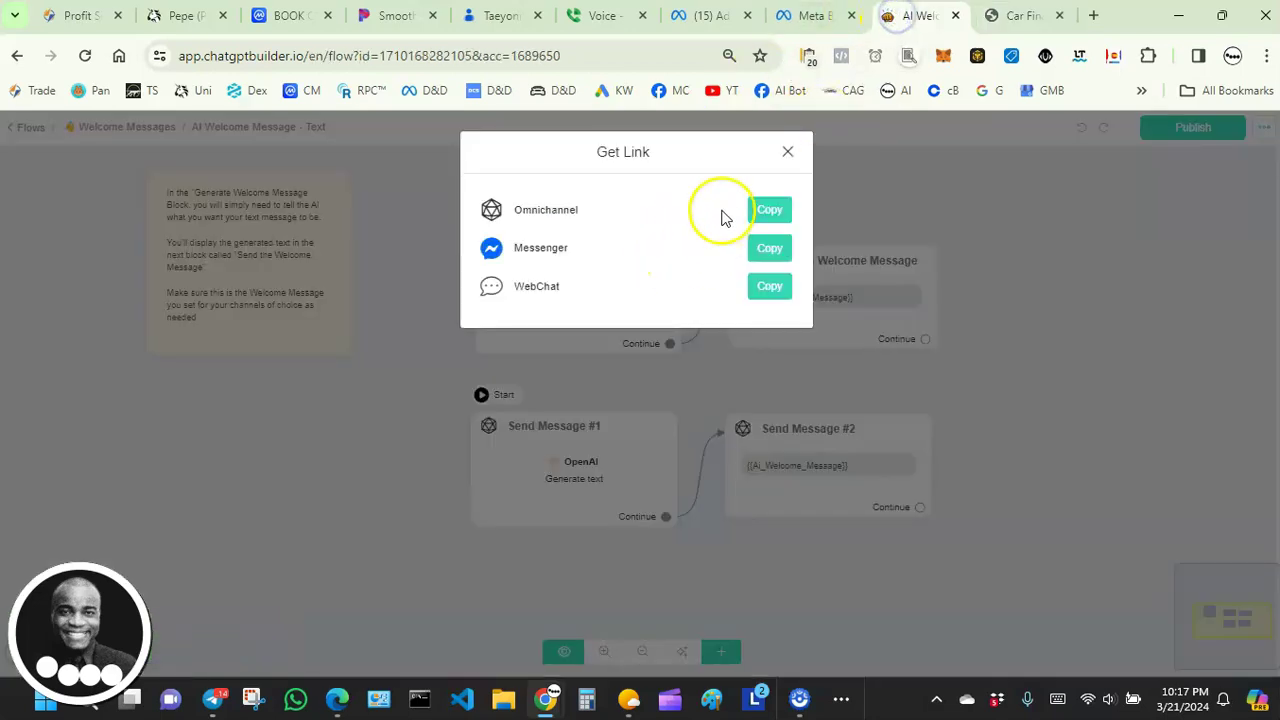
{"action": "left_click", "coordinate": [787, 151]}
{"action": "left_click", "coordinate": [581, 489]}
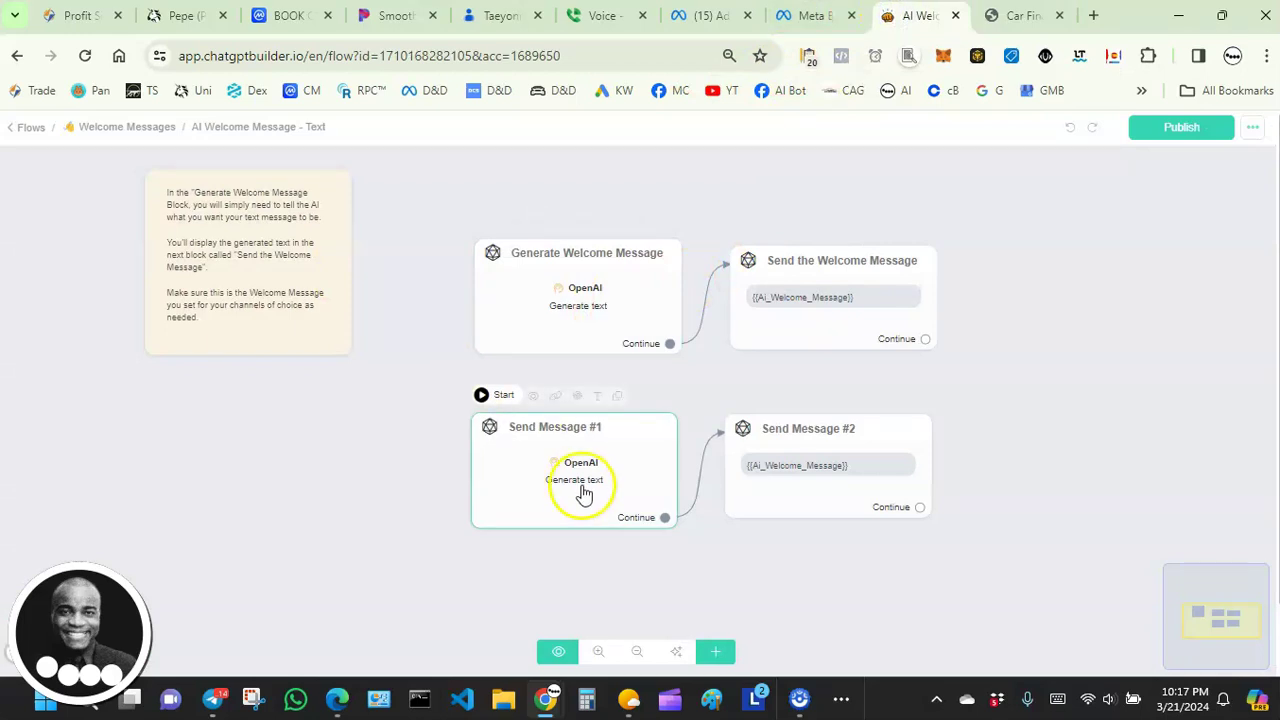
{"action": "left_click", "coordinate": [123, 323]}
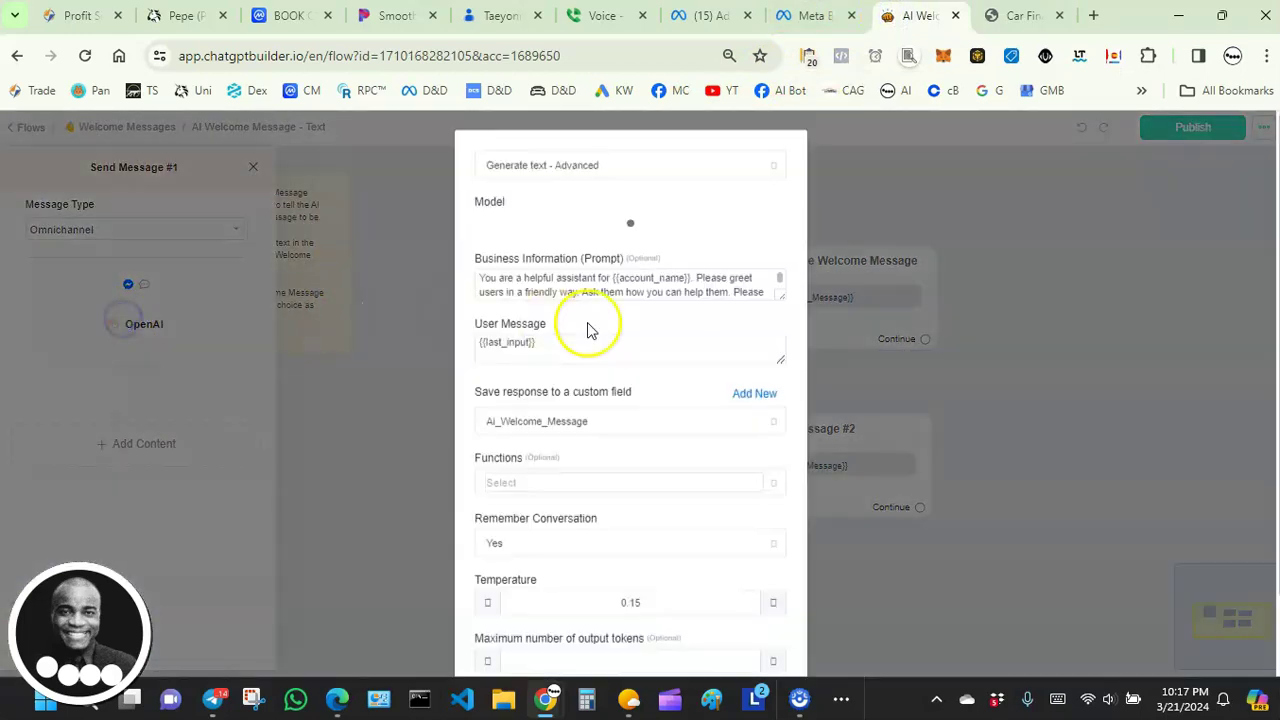
{"action": "left_click_drag", "start_coordinate": [779, 310], "coordinate": [786, 348]}
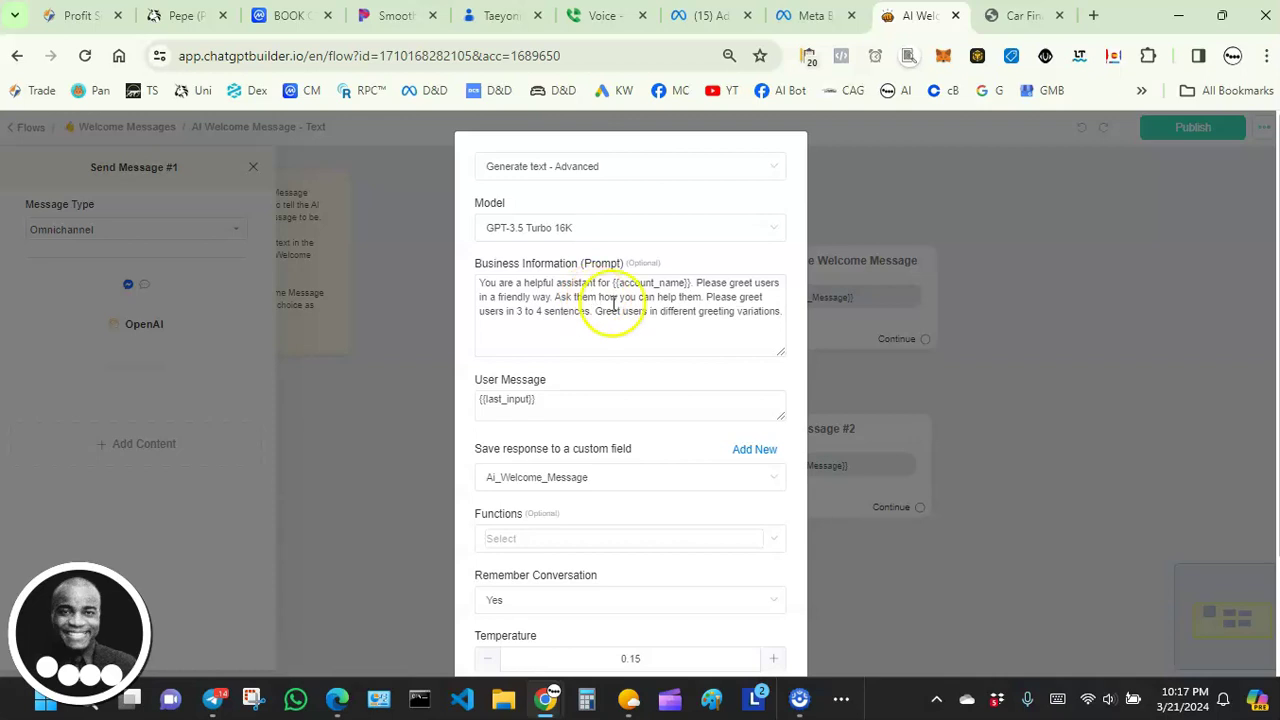
Compare the greeting in the web chat with the greeting instructions in the OpenAI action's prompt.
{"action": "left_click", "coordinate": [1010, 15]}
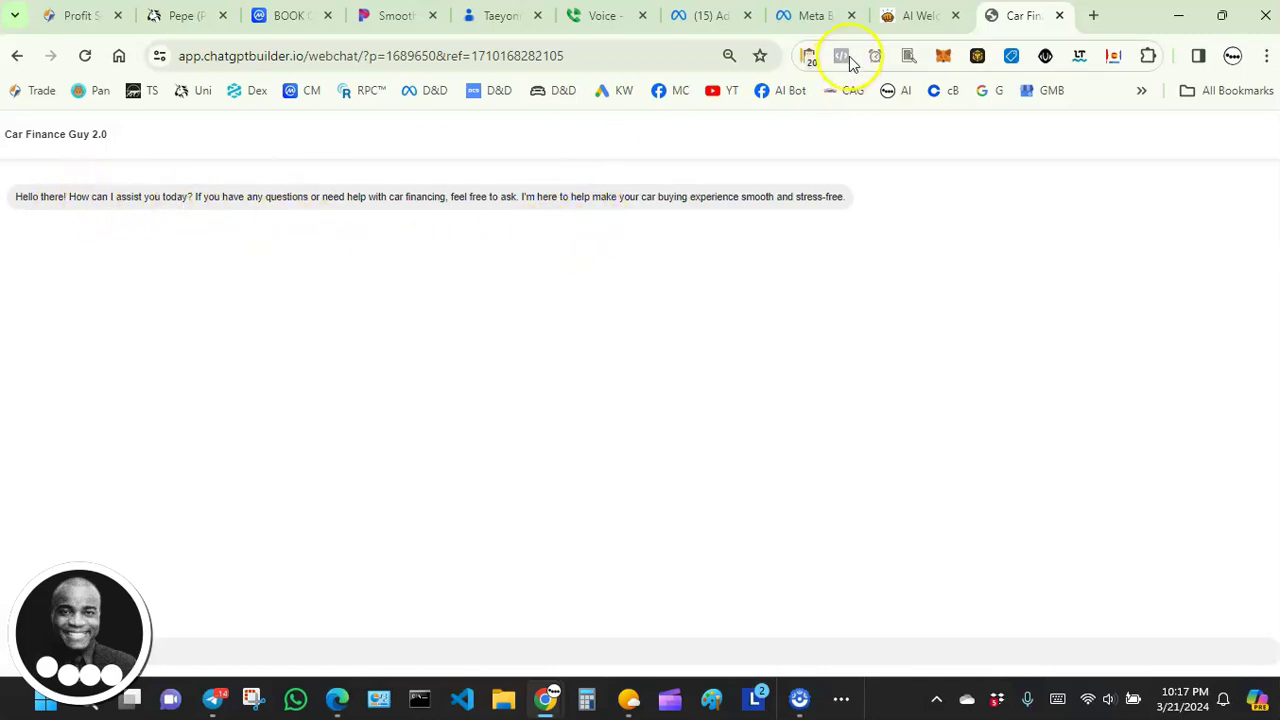
{"action": "left_click", "coordinate": [900, 15]}
{"action": "left_click", "coordinate": [622, 311]}
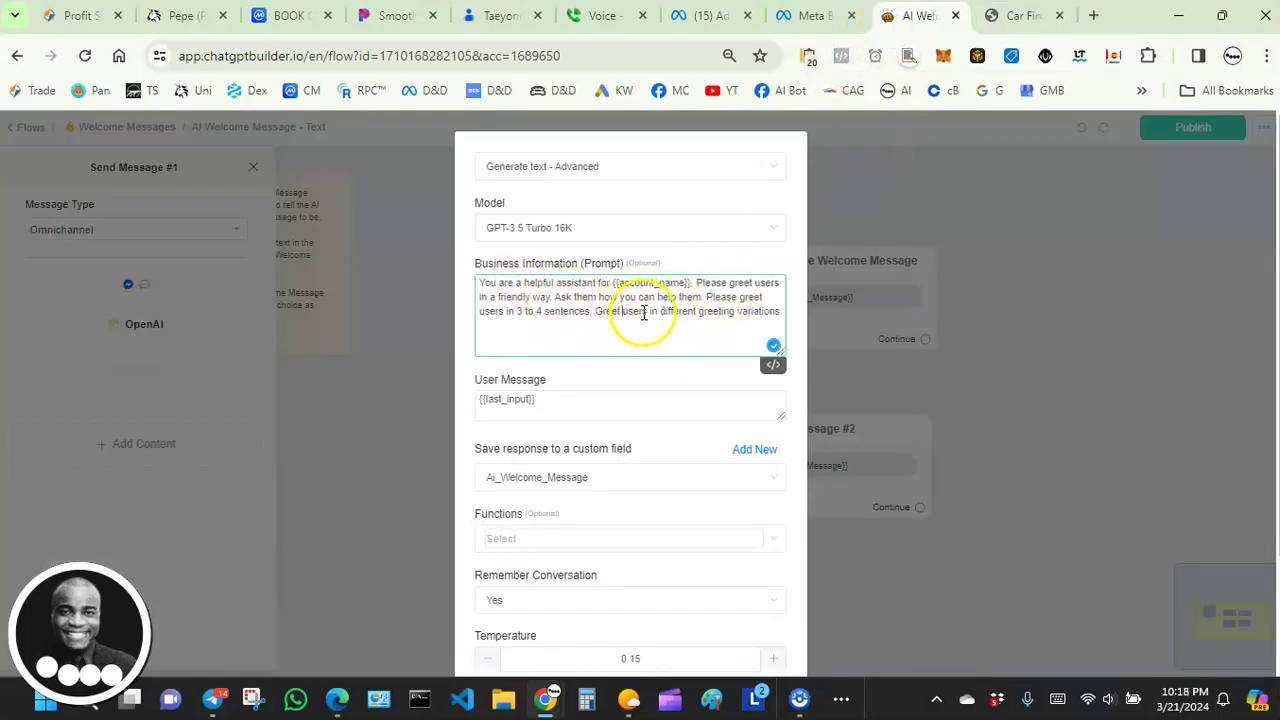
{"action": "left_click", "coordinate": [661, 311]}
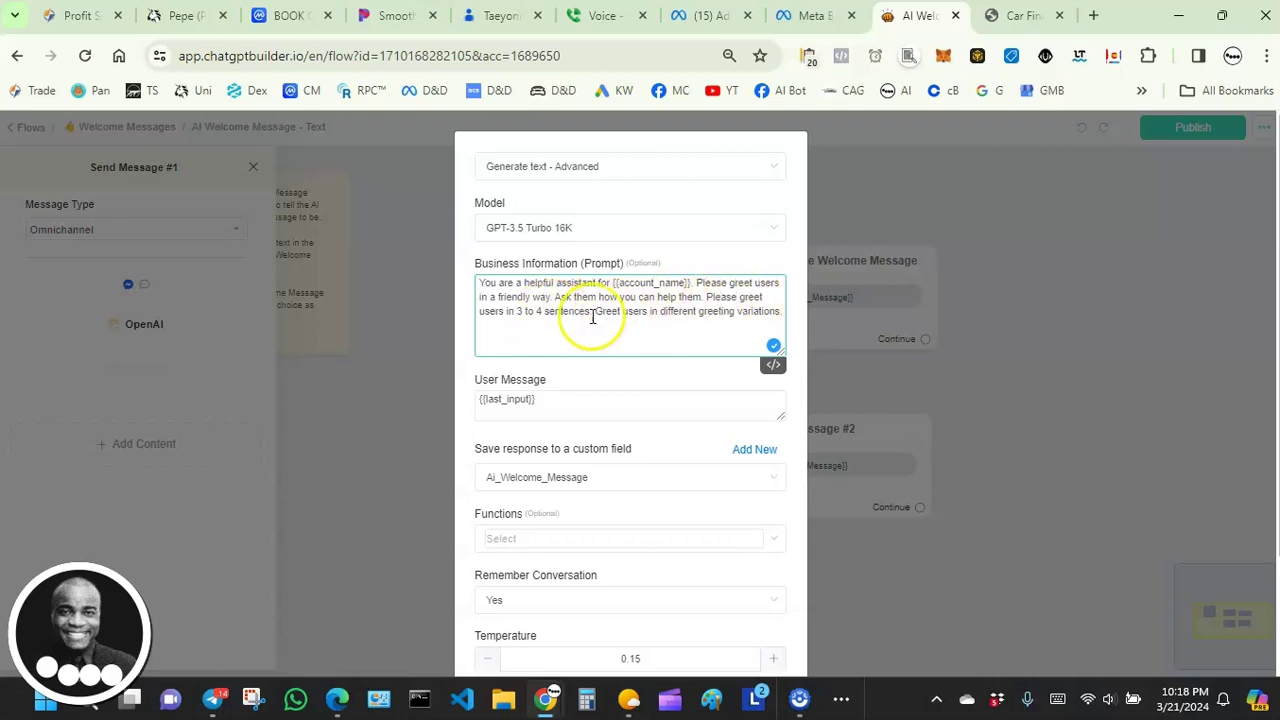
{"action": "left_click", "coordinate": [1018, 15]}
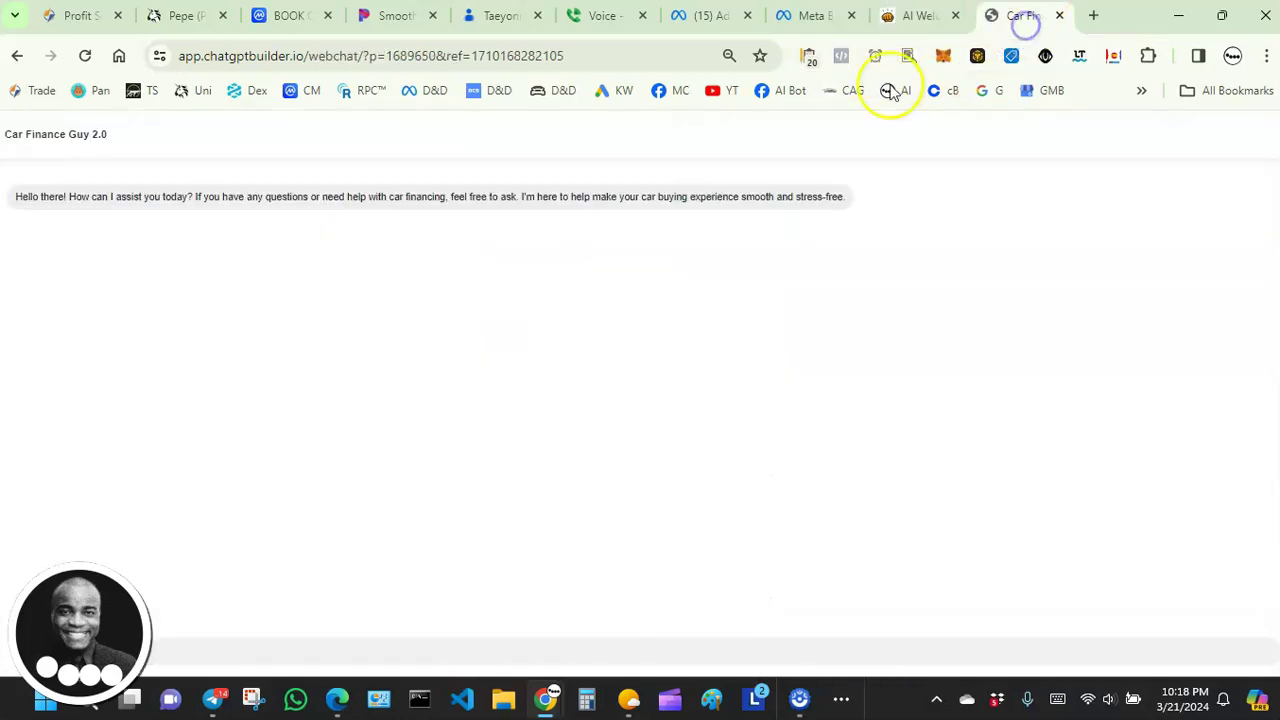
{"action": "left_click", "coordinate": [890, 17]}
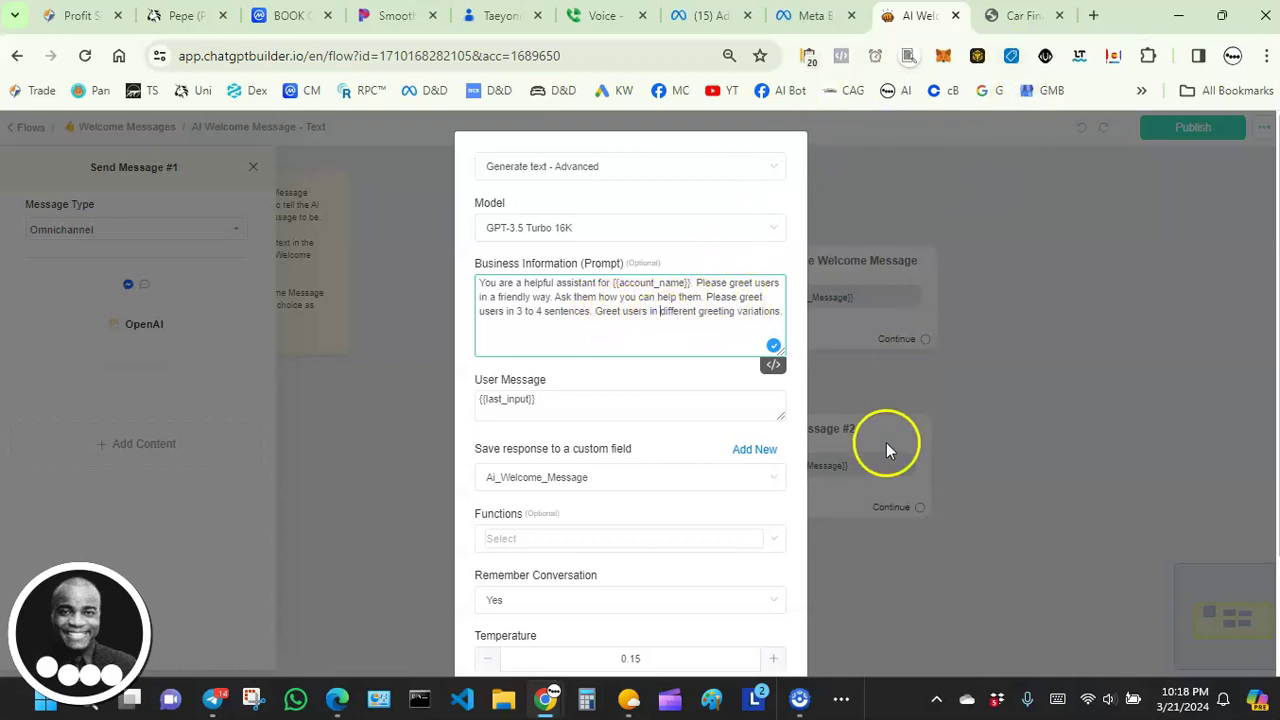
Switch to Firefox and open the copied WebChat link there.
{"action": "left_click", "coordinate": [842, 700]}
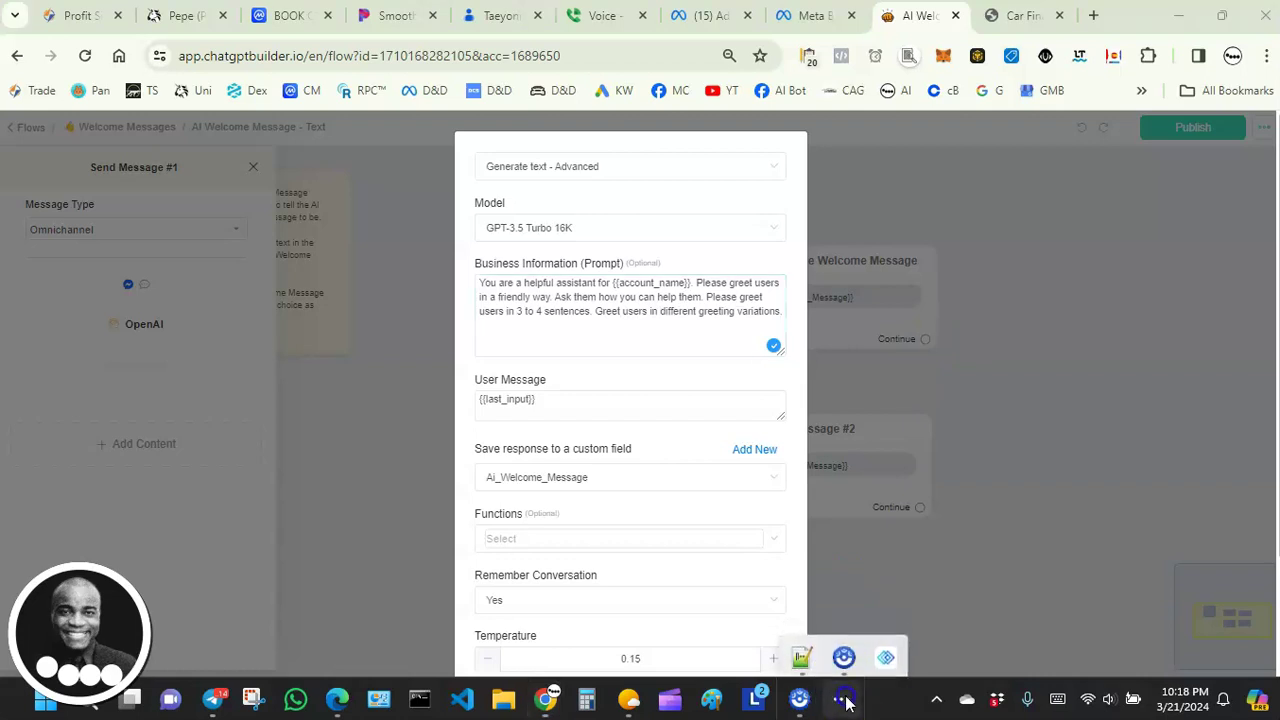
{"action": "left_click", "coordinate": [842, 700]}
{"action": "left_click", "coordinate": [1177, 20]}
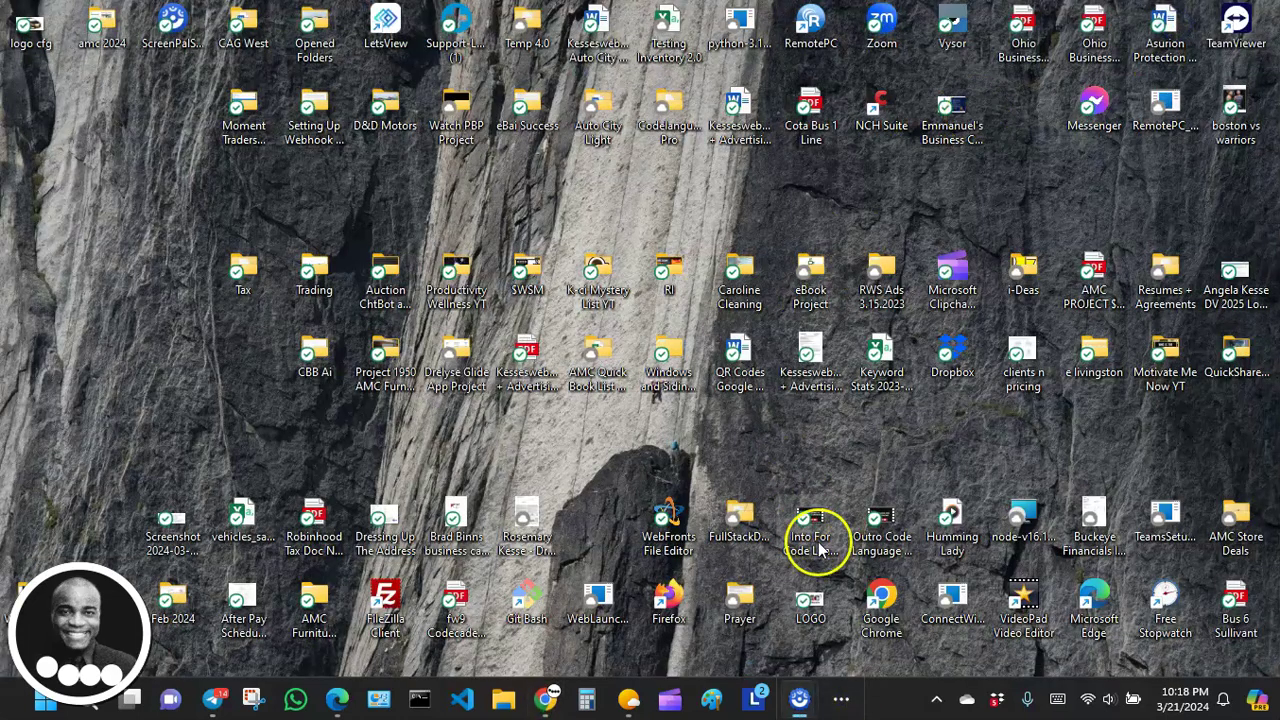
{"action": "double_click", "coordinate": [672, 597]}
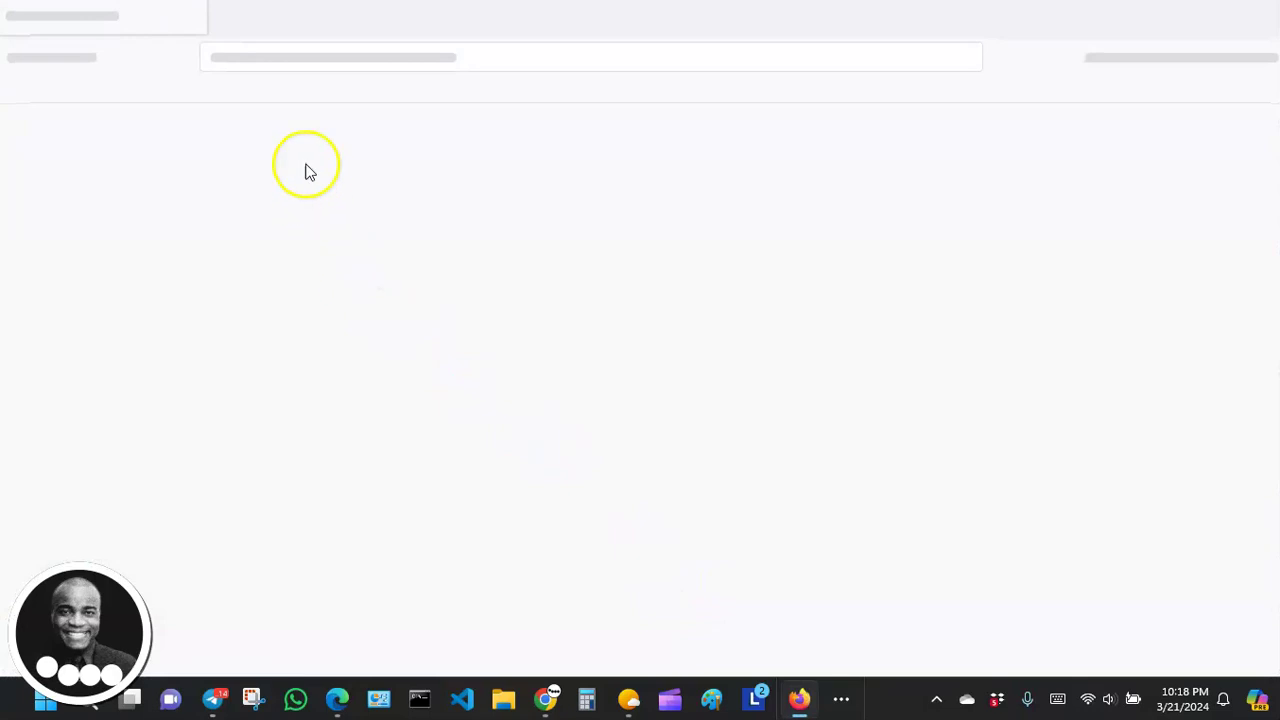
{"action": "left_click", "coordinate": [300, 58]}
{"action": "right_click", "coordinate": [300, 58]}
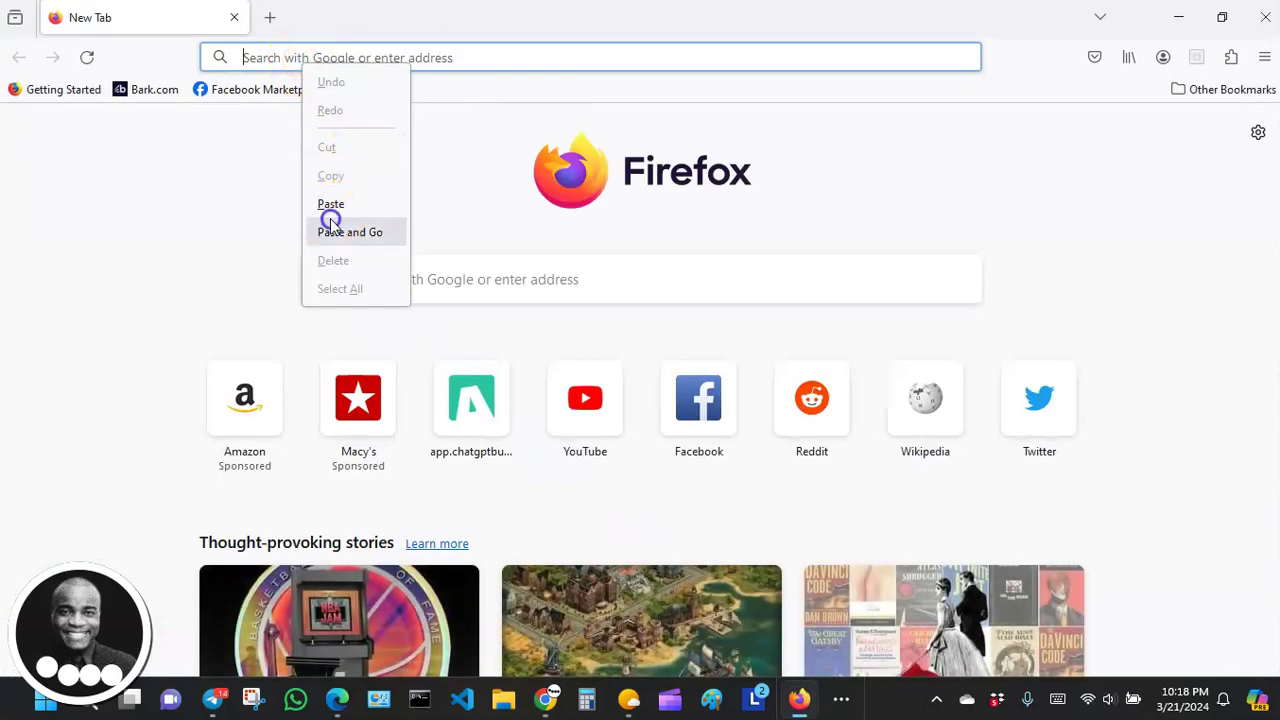
{"action": "left_click", "coordinate": [327, 230]}
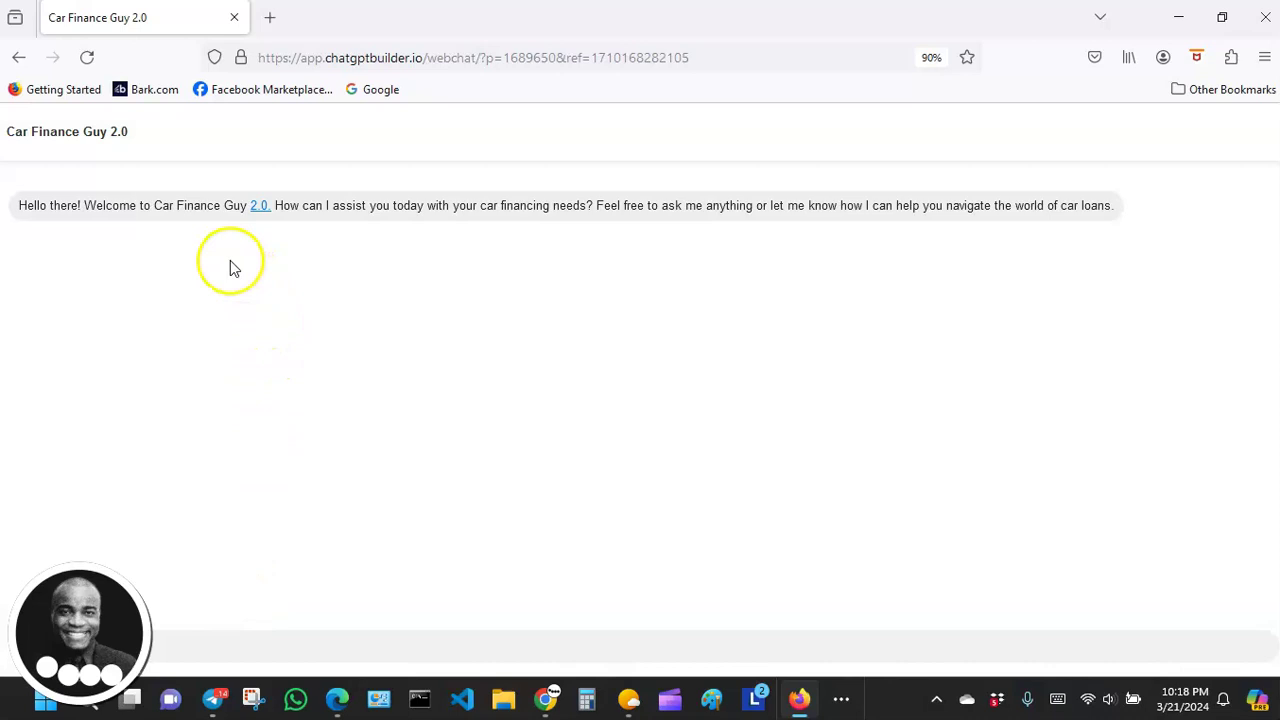
Compare the welcome greeting in the Chrome web chat with the one generated in Firefox.
{"action": "mouse_move", "coordinate": [546, 708]}
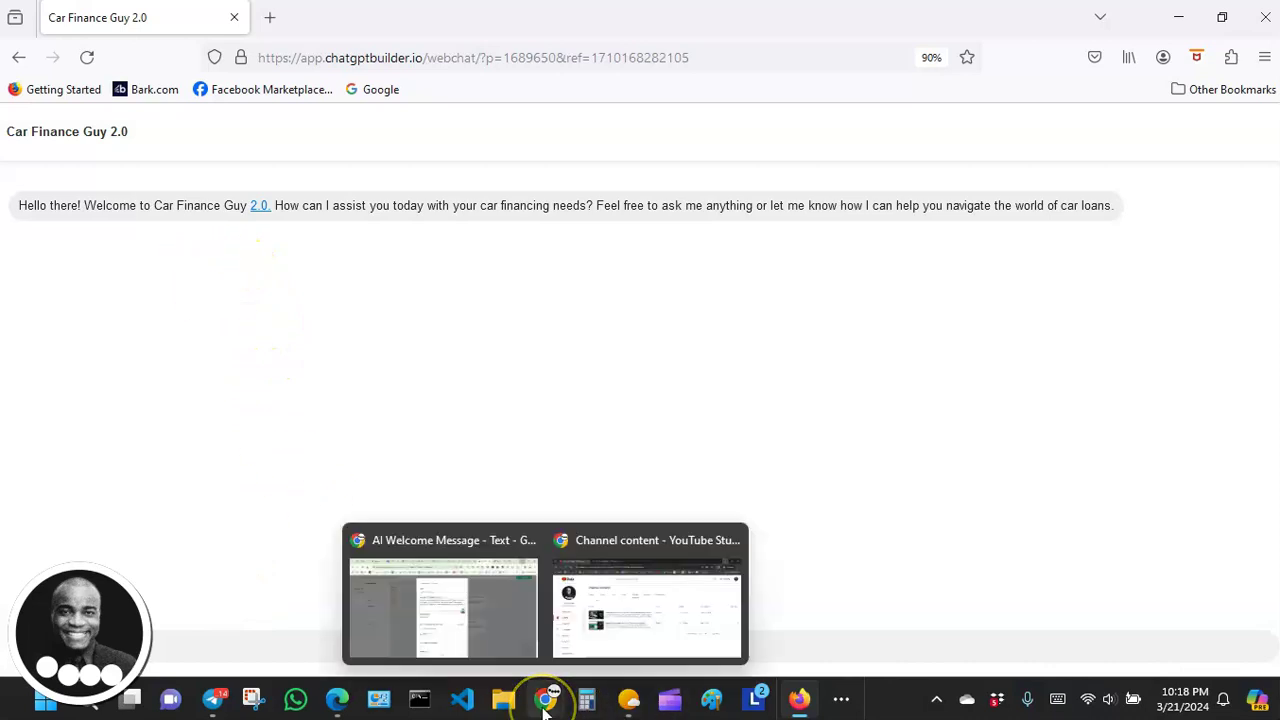
{"action": "left_click", "coordinate": [482, 636]}
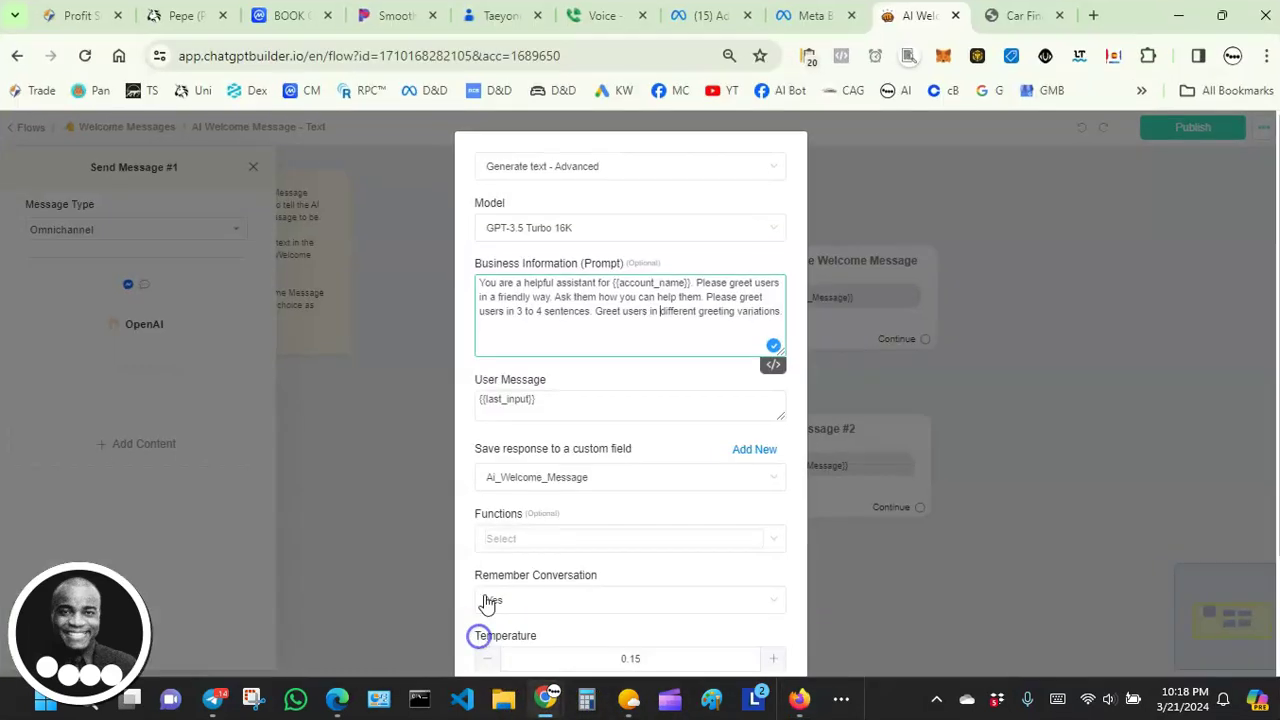
{"action": "left_click", "coordinate": [1028, 17]}
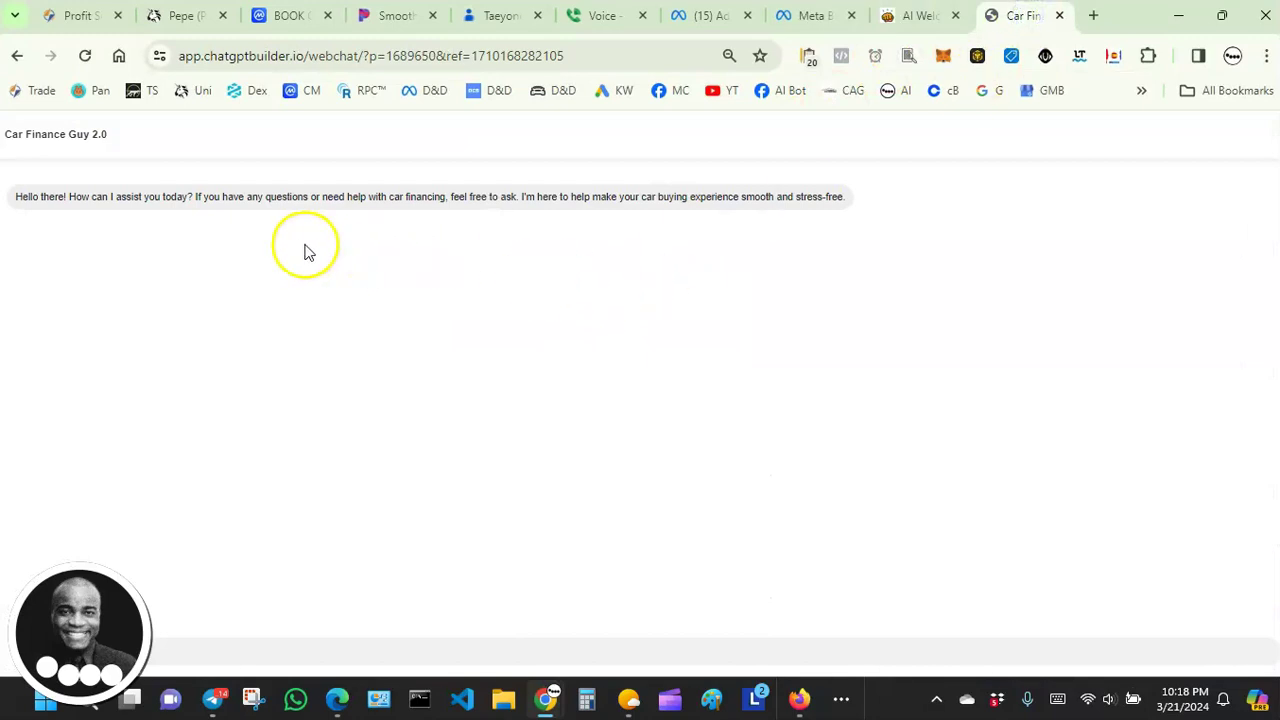
{"action": "left_click", "coordinate": [799, 706]}
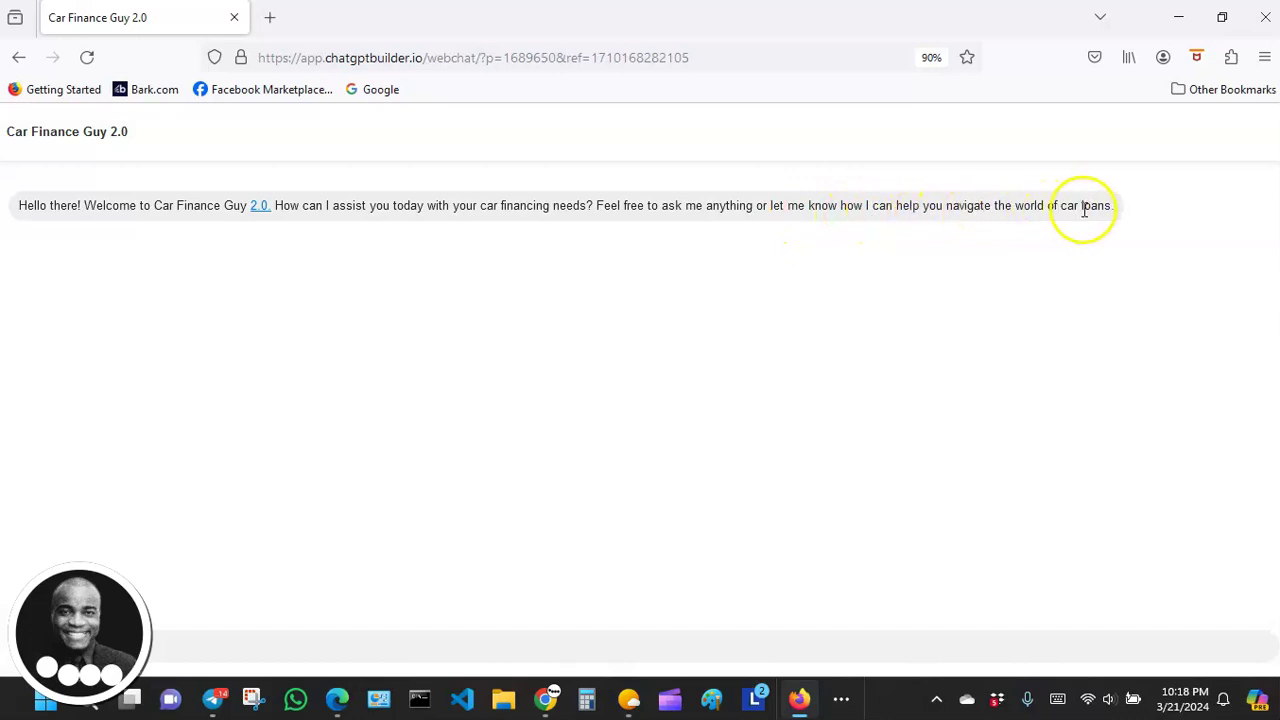
{"action": "left_click", "coordinate": [800, 697]}
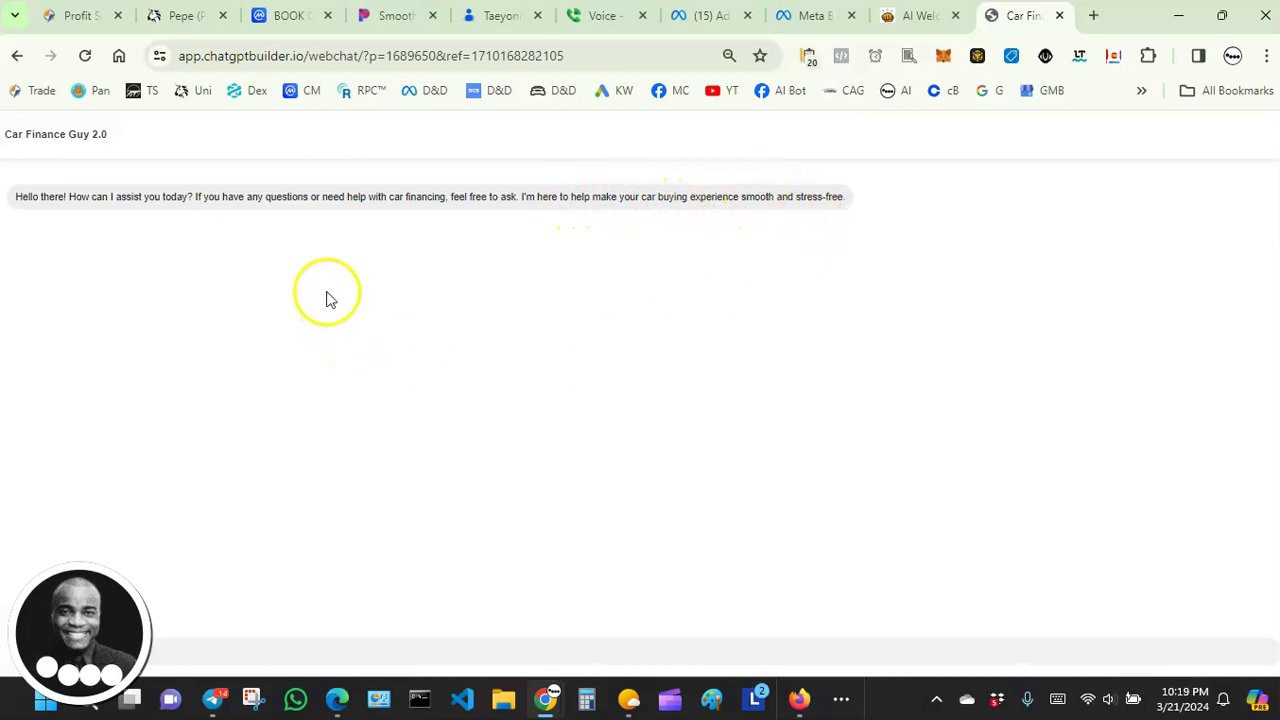
Add "Always use emojis when you greet users." to the prompt of Send Message #1's OpenAI action, save it and publish the flow.
{"action": "left_click", "coordinate": [891, 18]}
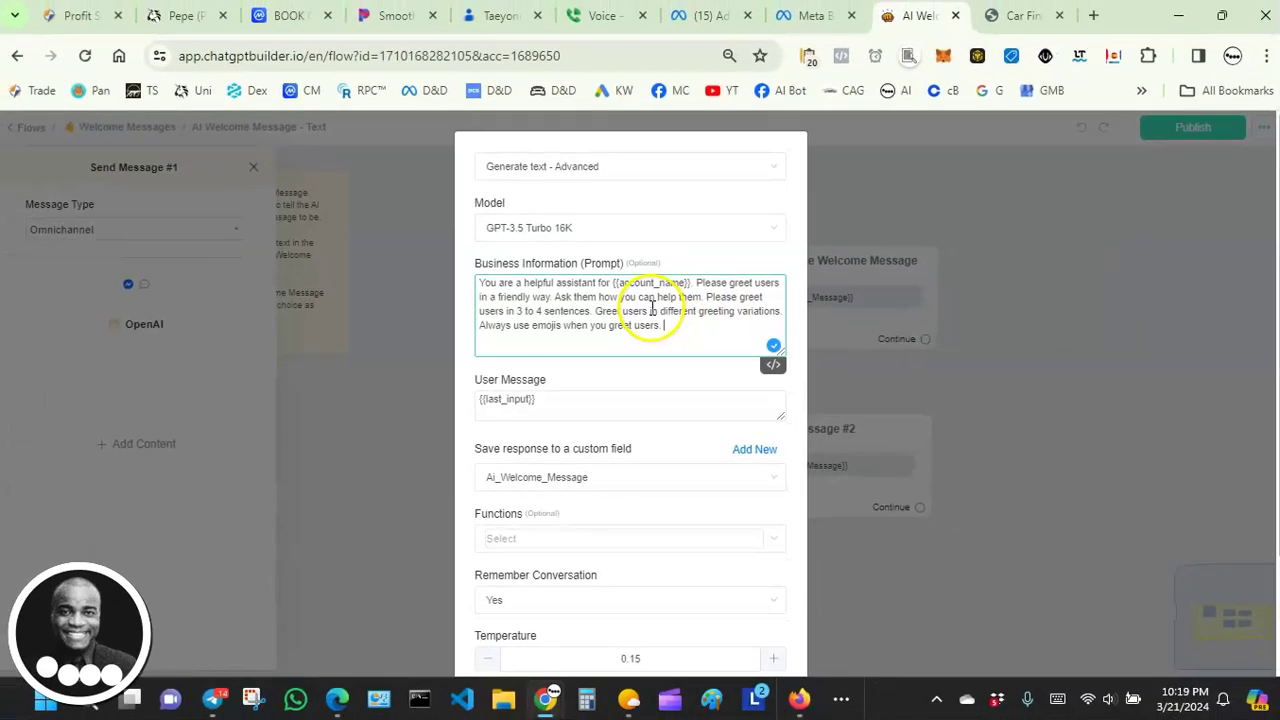
{"action": "scroll", "coordinate": [652, 307], "scroll_direction": "down", "scroll_amount": 3}
{"action": "left_click", "coordinate": [748, 634]}
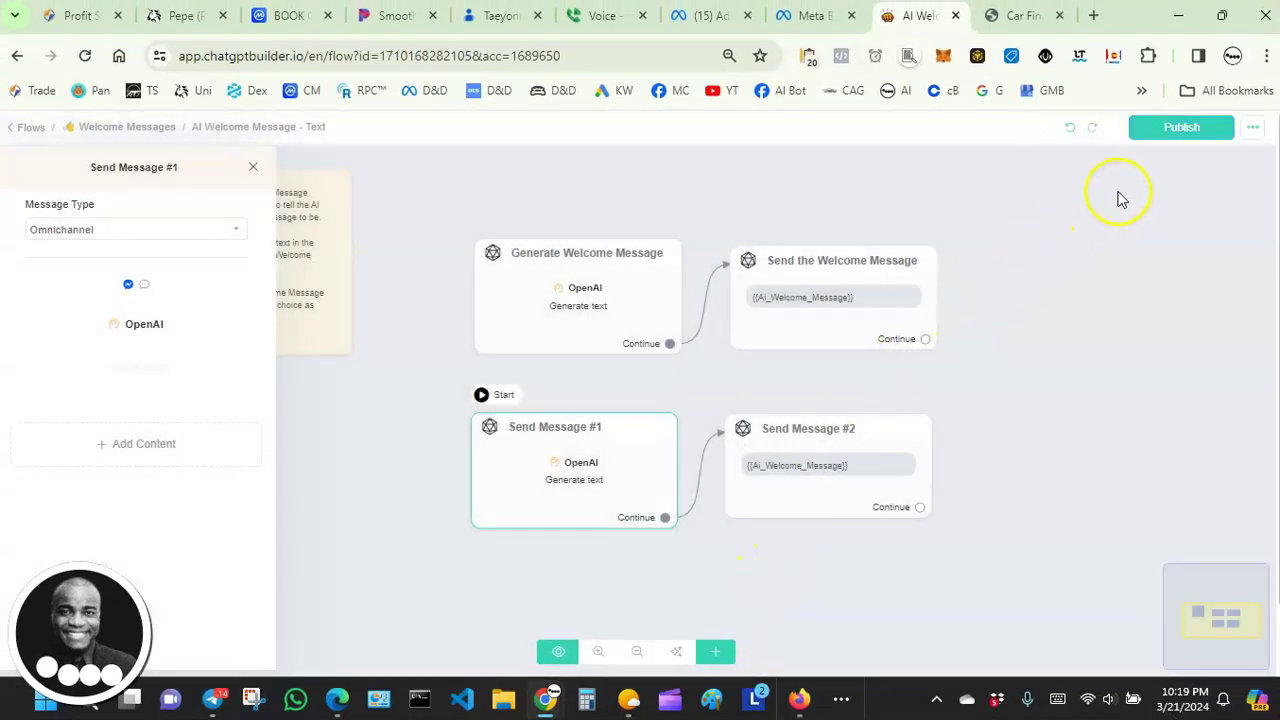
{"action": "left_click", "coordinate": [1166, 136]}
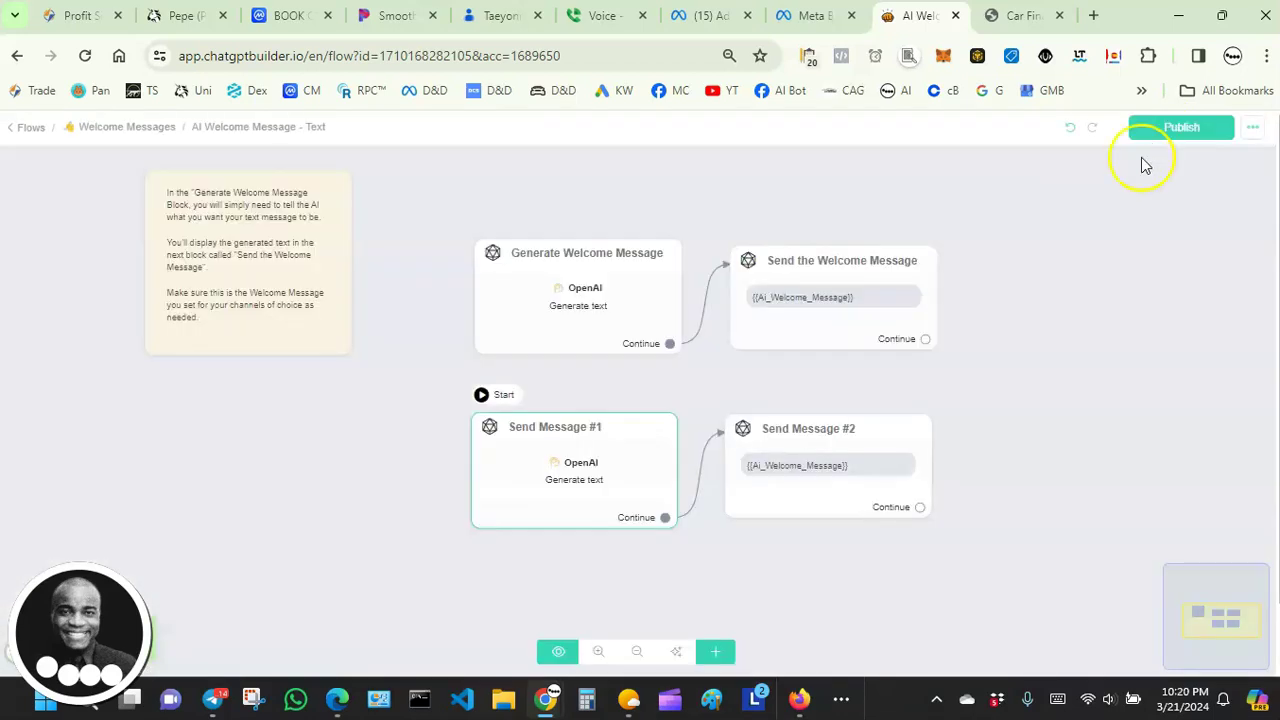
Reload the Chrome web chat to trigger a new greeting, and return to the flow editor.
{"action": "left_click", "coordinate": [1019, 17]}
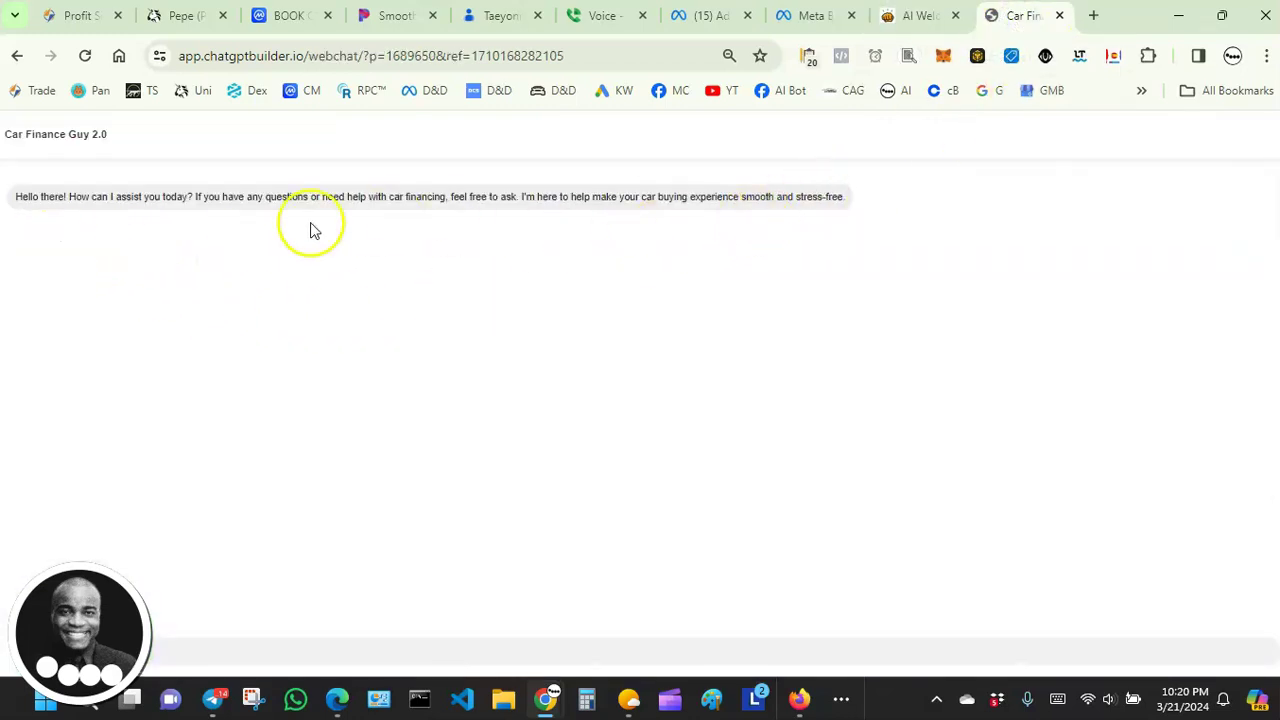
{"action": "left_click", "coordinate": [85, 57]}
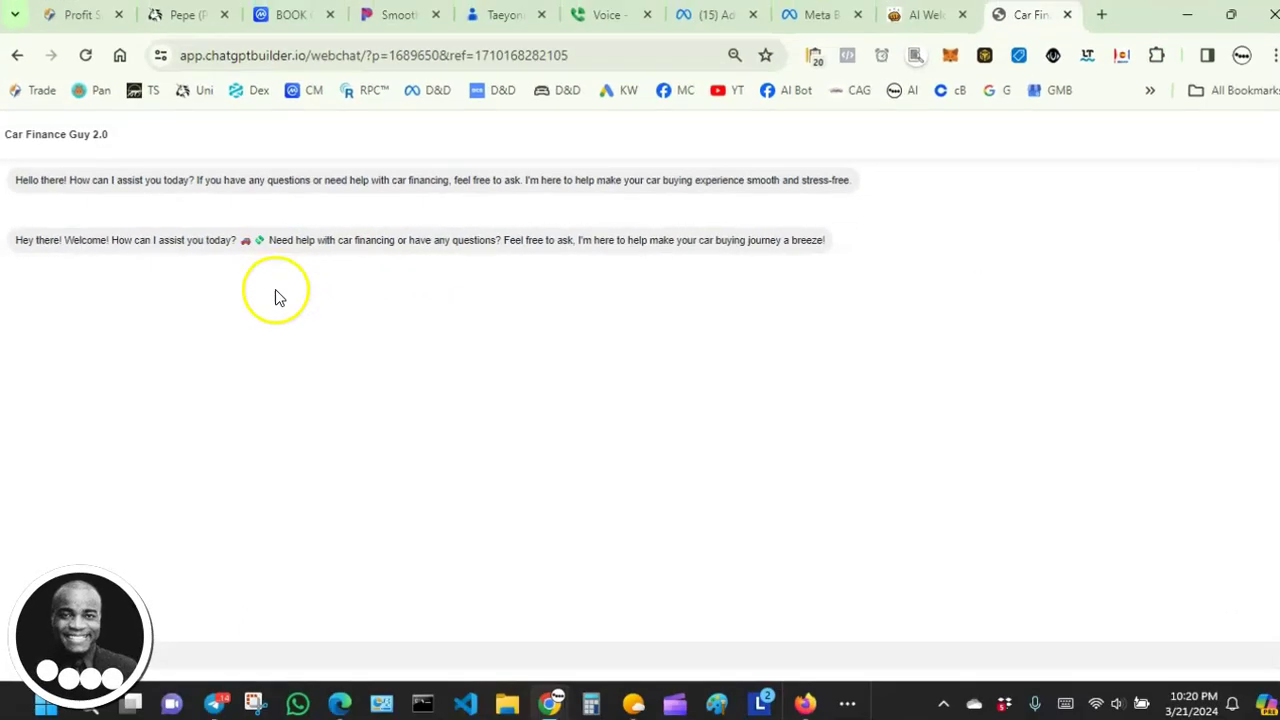
{"action": "left_click", "coordinate": [912, 16]}
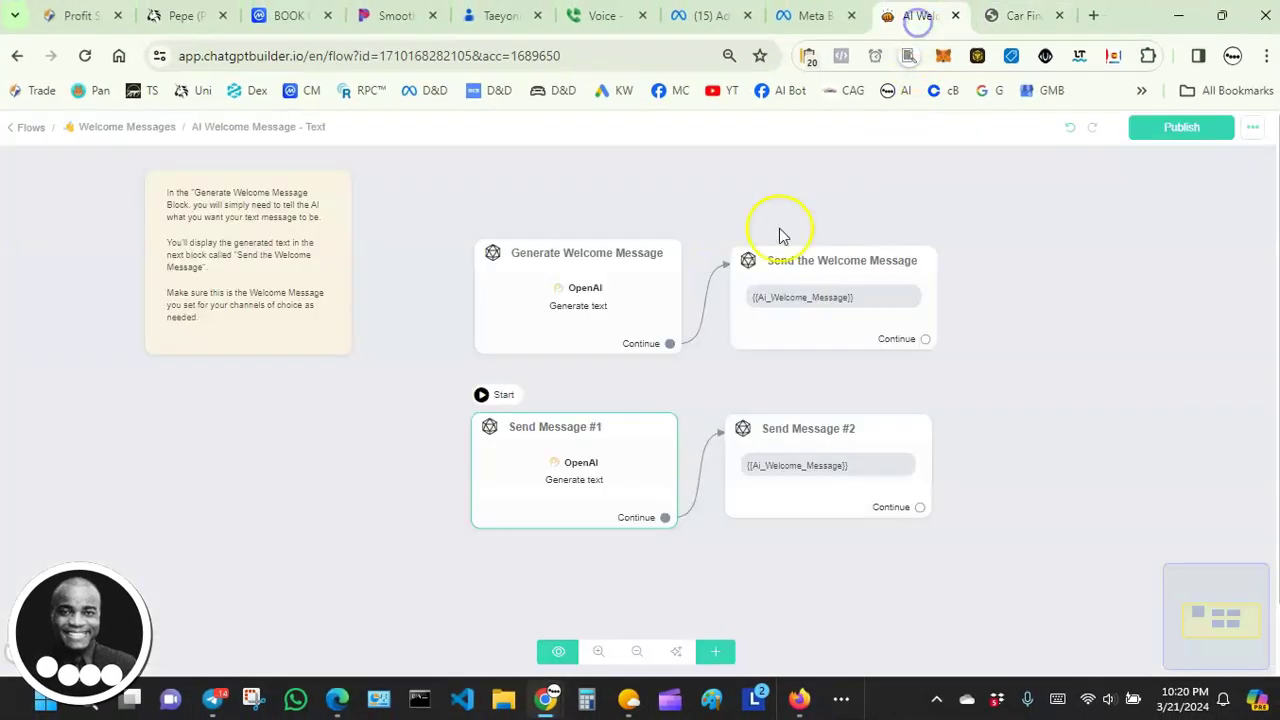
Reopen the OpenAI action of Send Message #1 and review its prompt, user message and remaining settings.
{"action": "scroll", "coordinate": [711, 372], "scroll_direction": "down", "scroll_amount": 1}
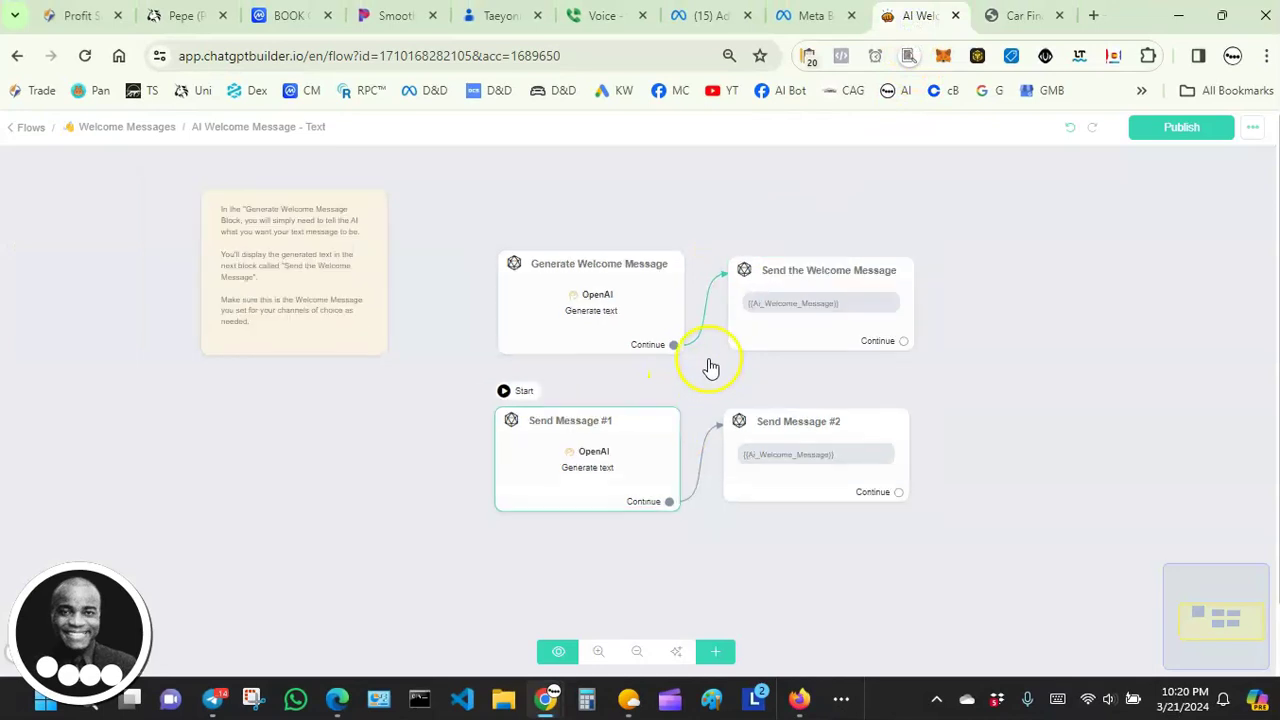
{"action": "left_click", "coordinate": [623, 477]}
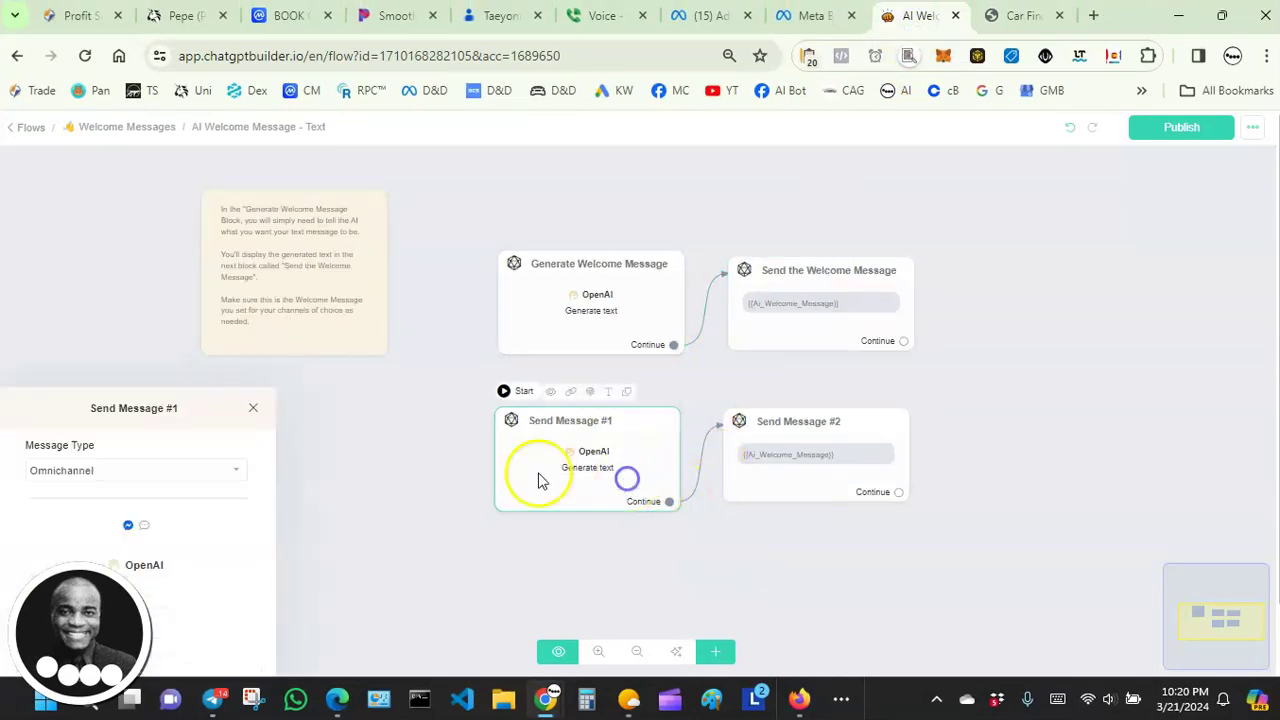
{"action": "left_click", "coordinate": [157, 327]}
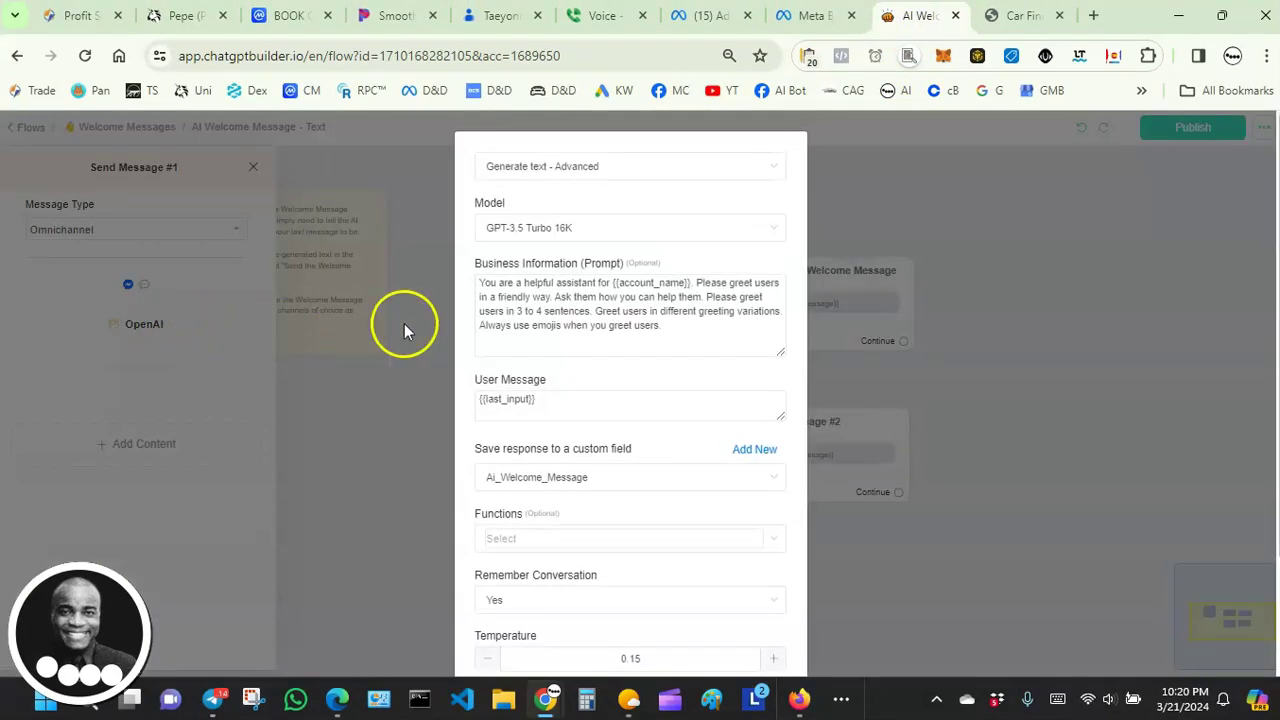
{"action": "left_click", "coordinate": [675, 326]}
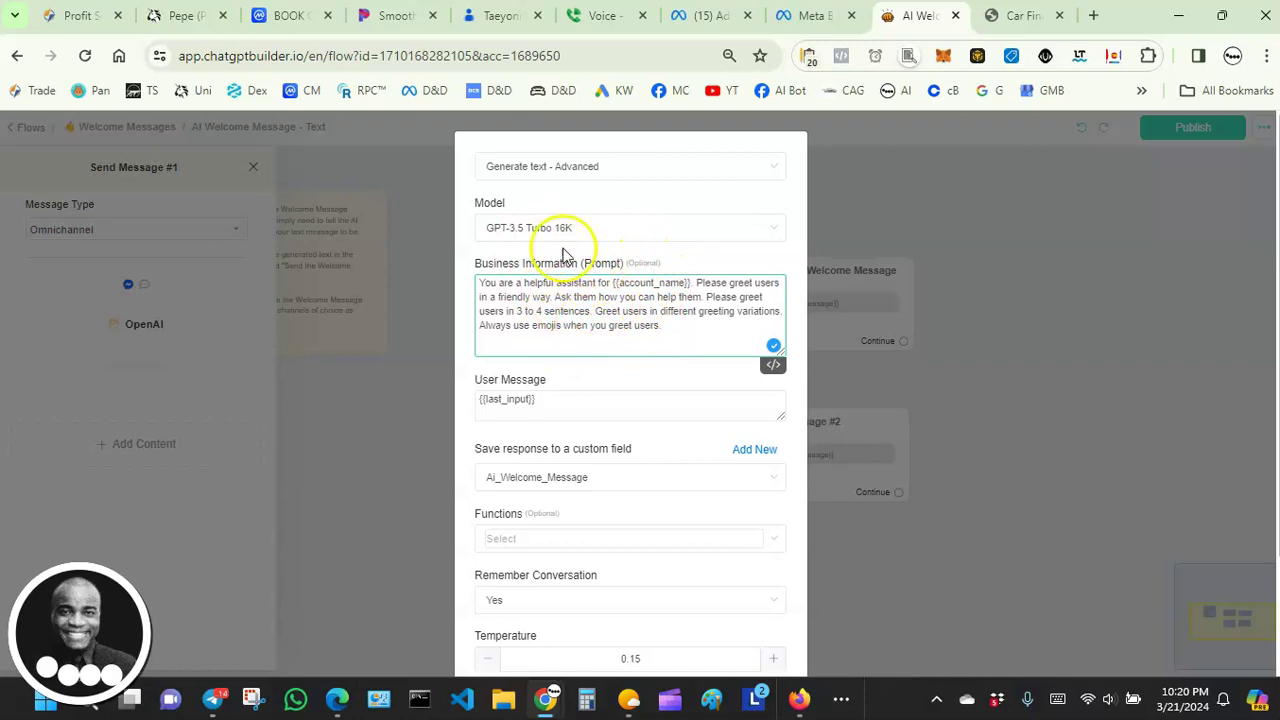
{"action": "left_click", "coordinate": [562, 398]}
{"action": "left_click", "coordinate": [681, 324]}
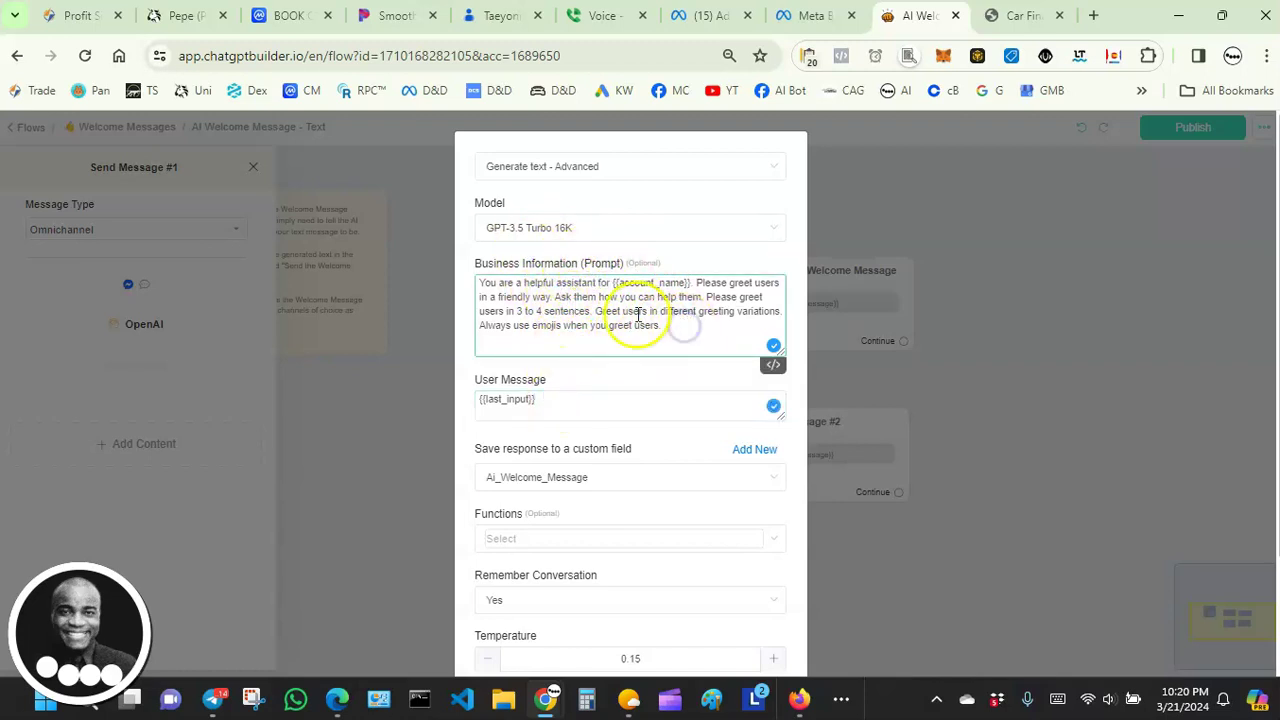
{"action": "scroll", "coordinate": [586, 265], "scroll_direction": "down", "scroll_amount": 1}
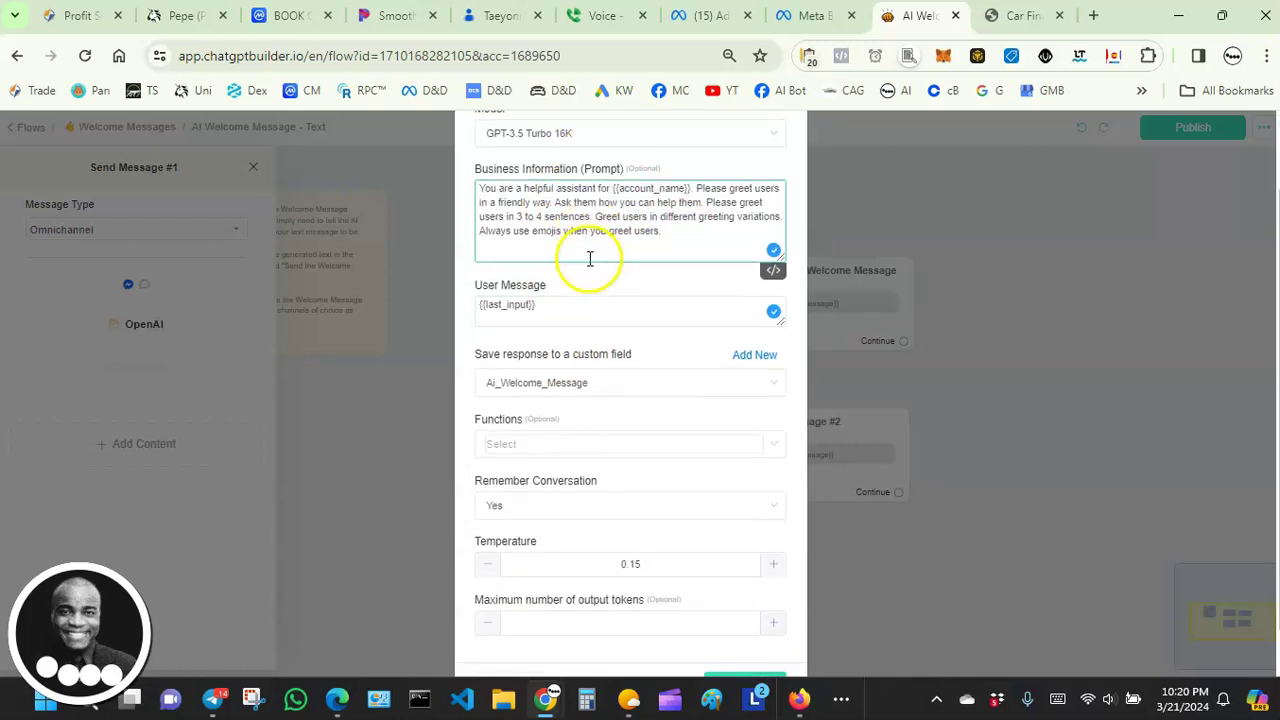
{"action": "scroll", "coordinate": [617, 306], "scroll_direction": "up", "scroll_amount": 1}
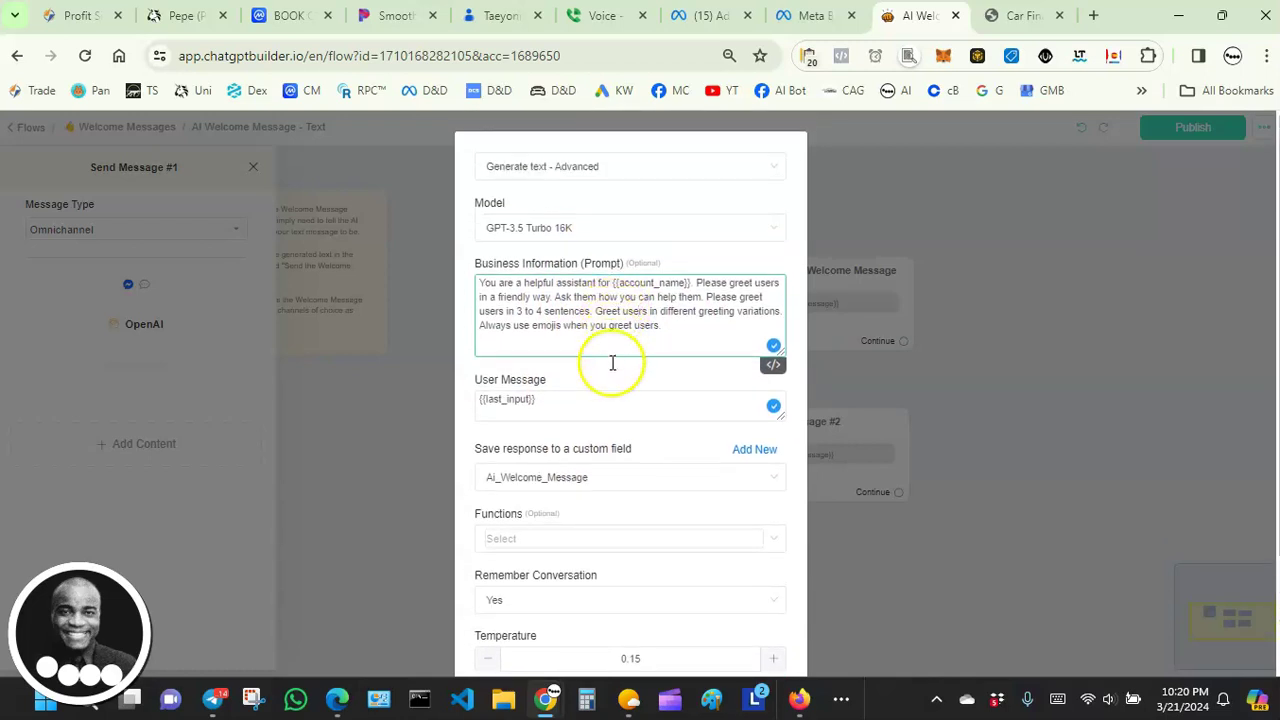
Save the OpenAI action of Send Message #1 and publish the flow again.
{"action": "left_click", "coordinate": [907, 223]}
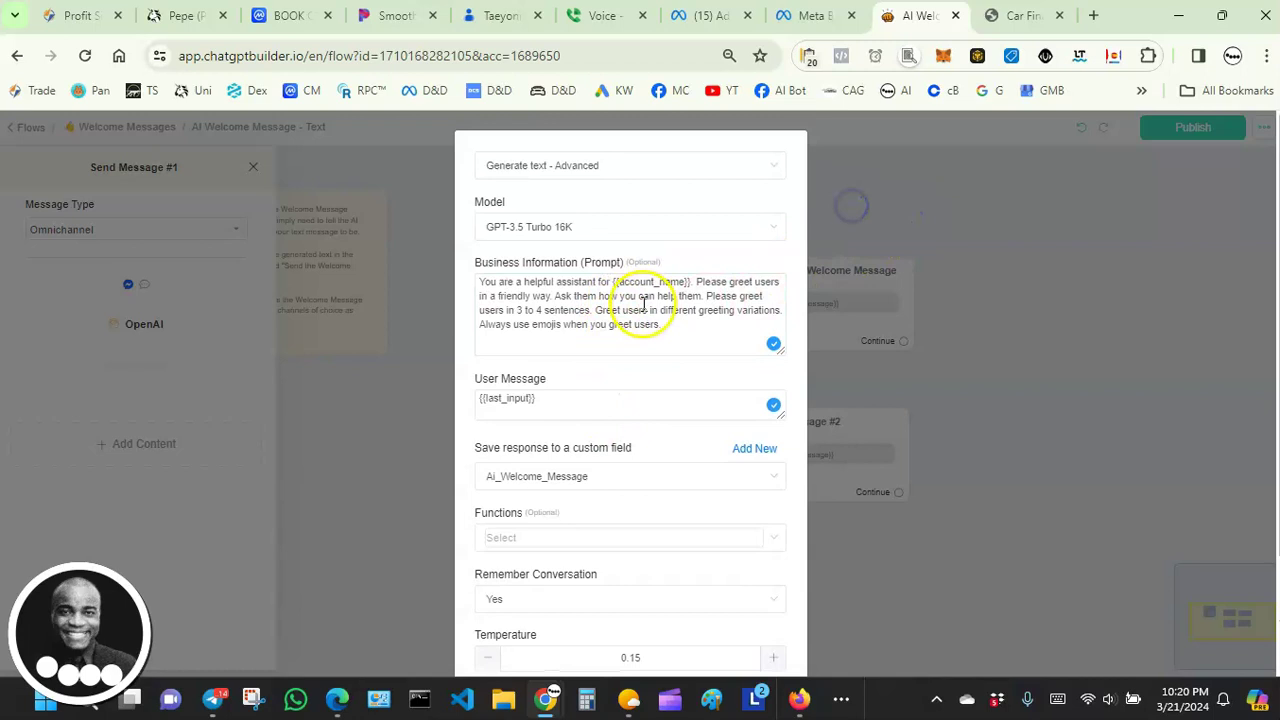
{"action": "scroll", "coordinate": [643, 271], "scroll_direction": "down", "scroll_amount": 2}
{"action": "left_click", "coordinate": [731, 634]}
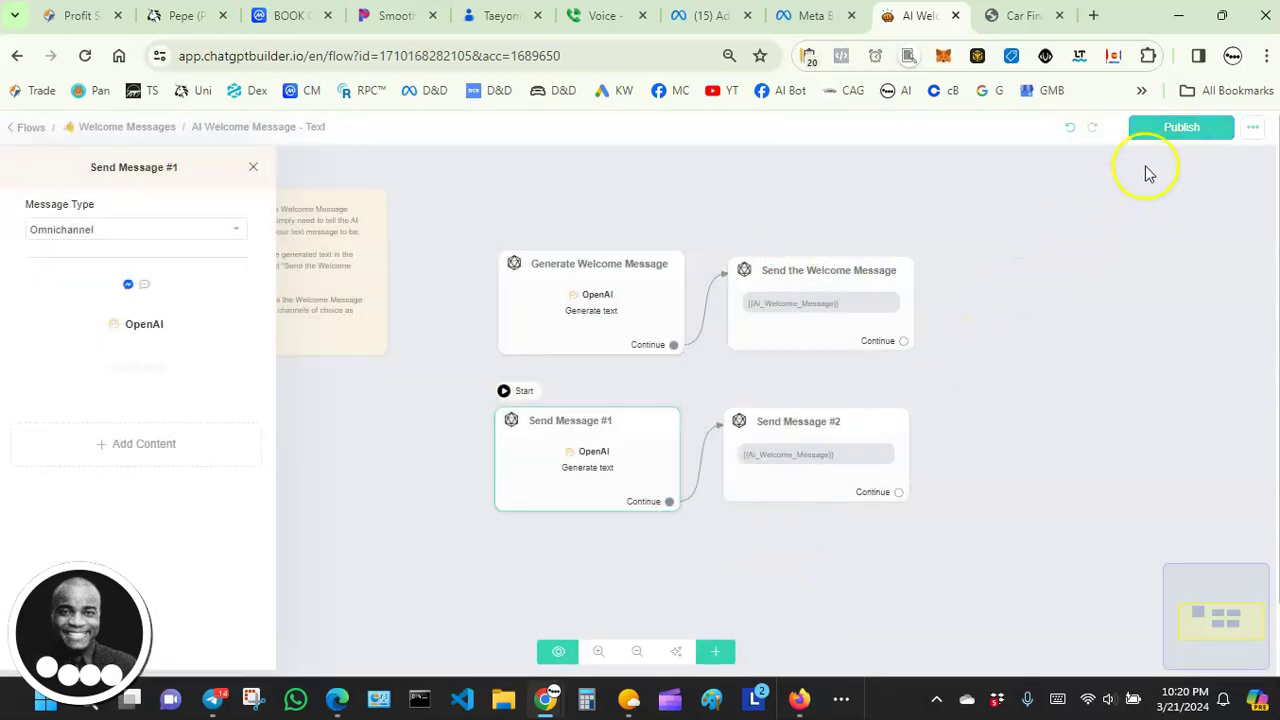
{"action": "left_click", "coordinate": [1177, 133]}
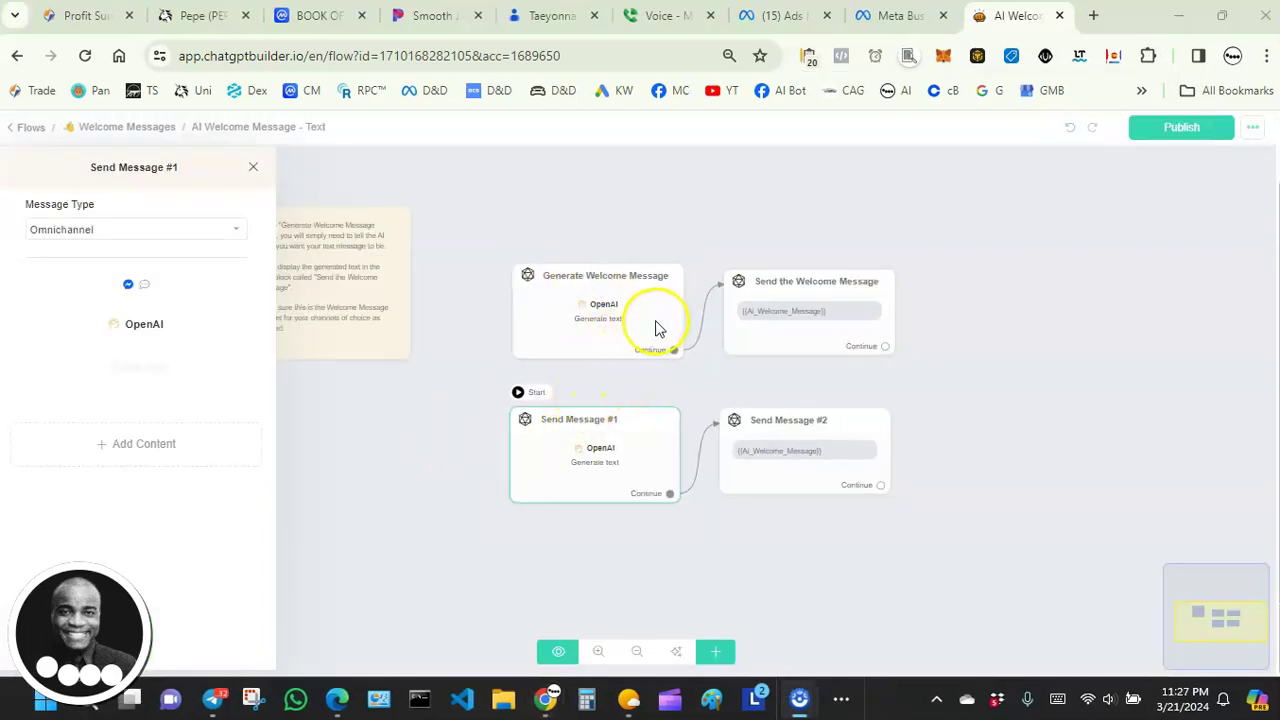
Move the Generate Welcome Message and Send the Welcome Message blocks higher on the canvas, and shift Send Message #2 slightly right.
{"action": "left_click_drag", "start_coordinate": [657, 328], "coordinate": [651, 267]}
{"action": "left_click_drag", "start_coordinate": [757, 331], "coordinate": [757, 254]}
{"action": "left_click_drag", "start_coordinate": [755, 483], "coordinate": [769, 484]}
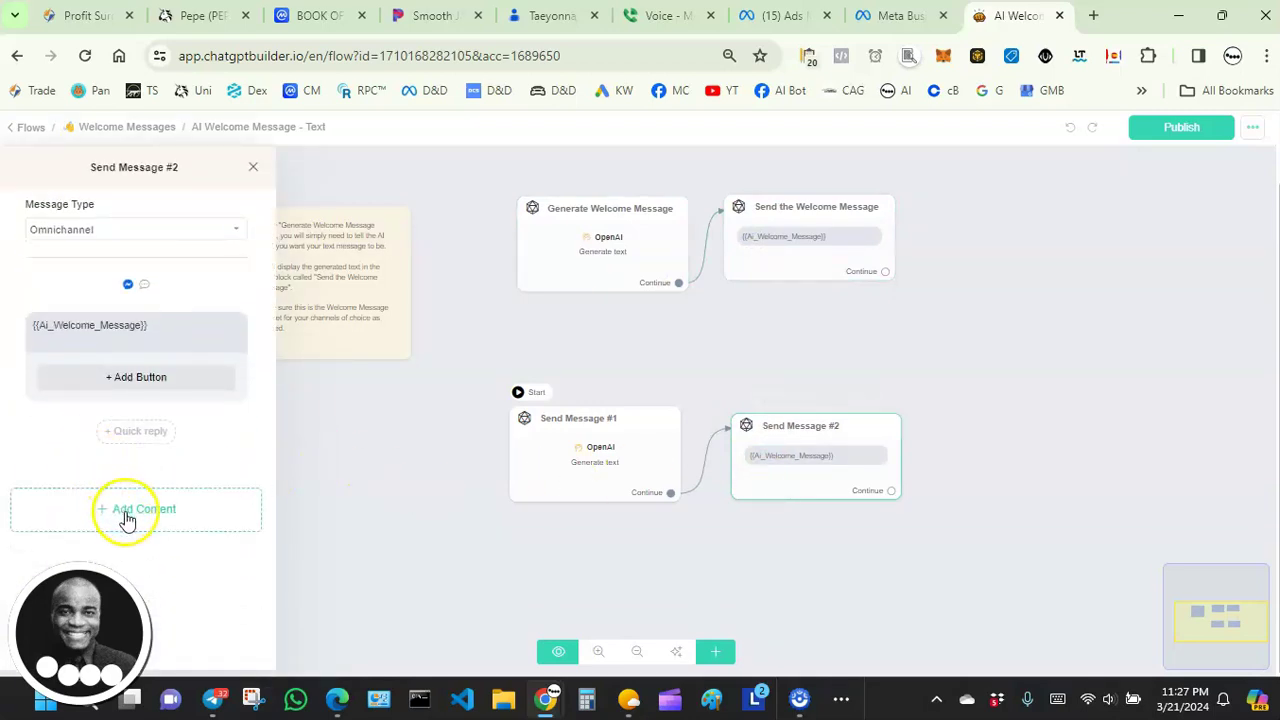
Add an image block to Send Message #2 and place it above the {{Ai_Welcome_Message}} text.
{"action": "left_click", "coordinate": [124, 514]}
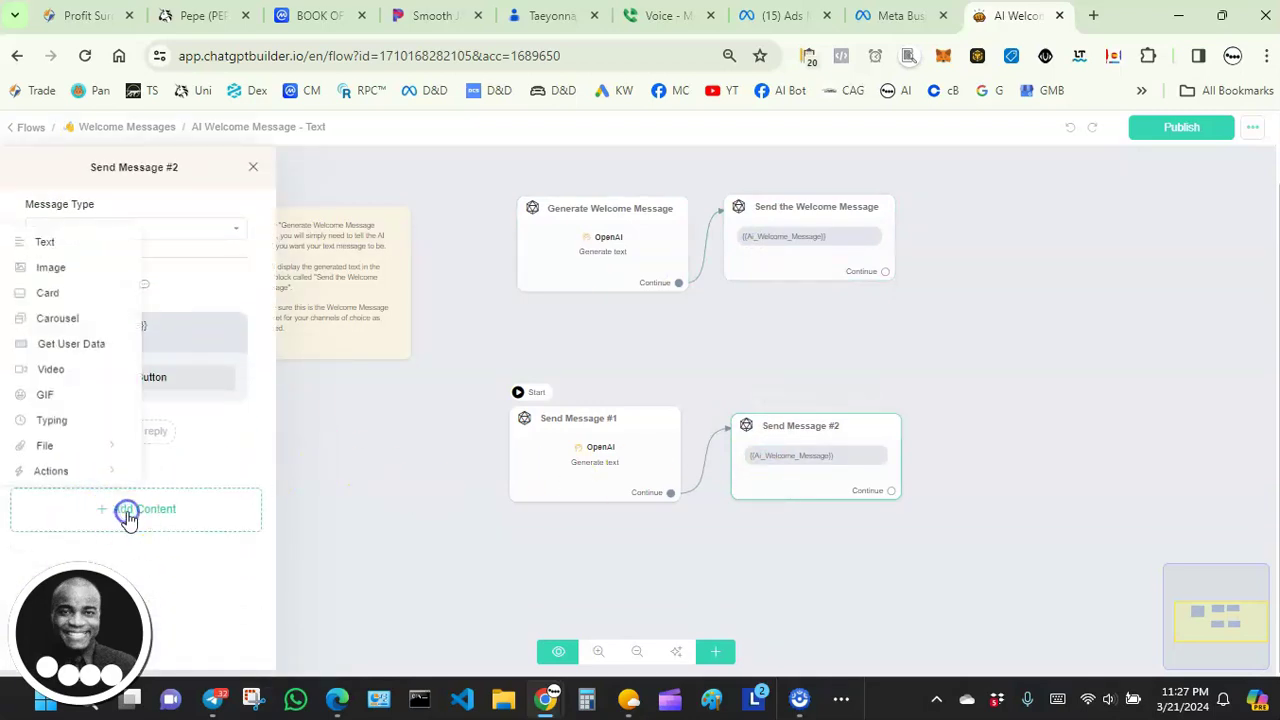
{"action": "left_click", "coordinate": [50, 266]}
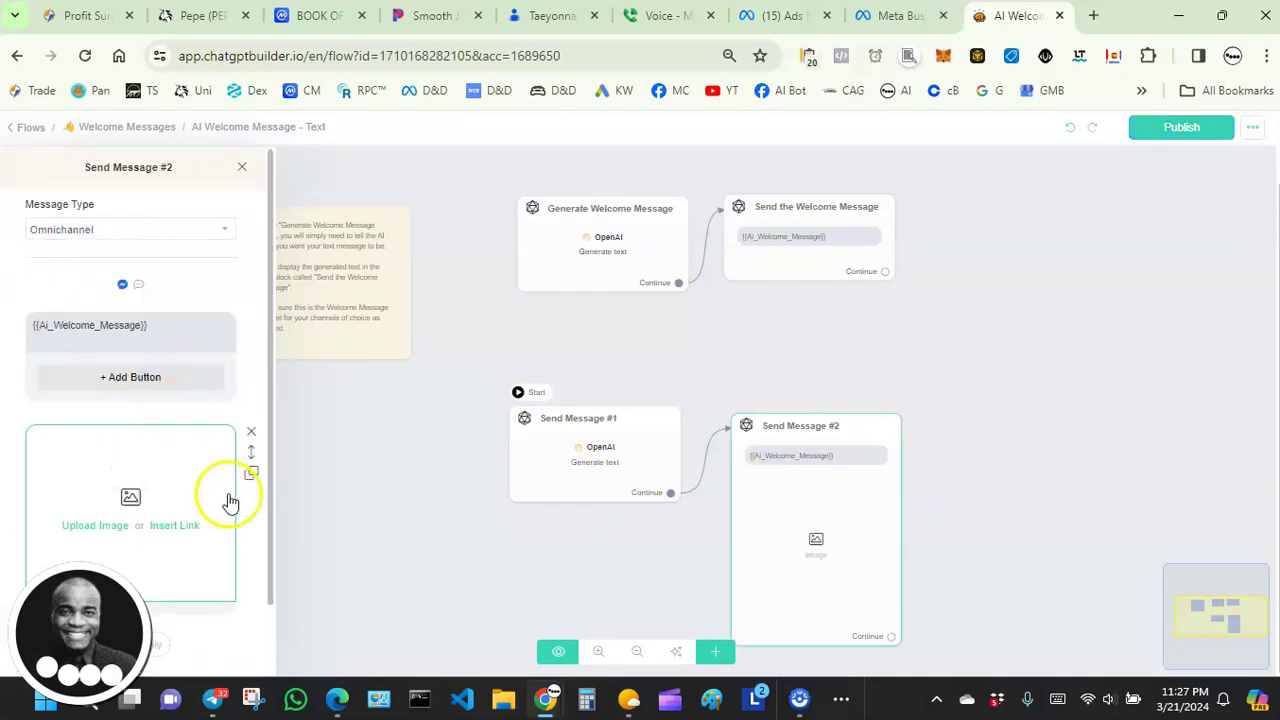
{"action": "left_click_drag", "start_coordinate": [246, 449], "coordinate": [225, 302]}
{"action": "mouse_move", "coordinate": [244, 460]}
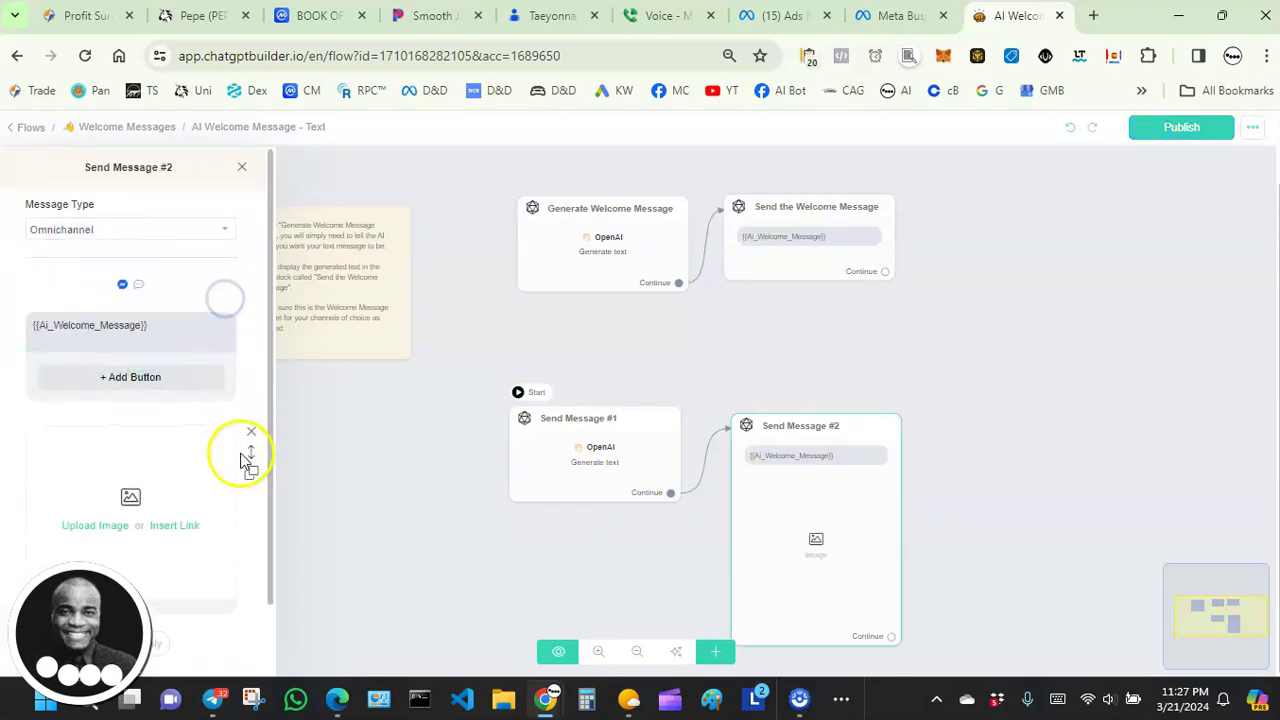
{"action": "left_click_drag", "start_coordinate": [245, 455], "coordinate": [237, 322]}
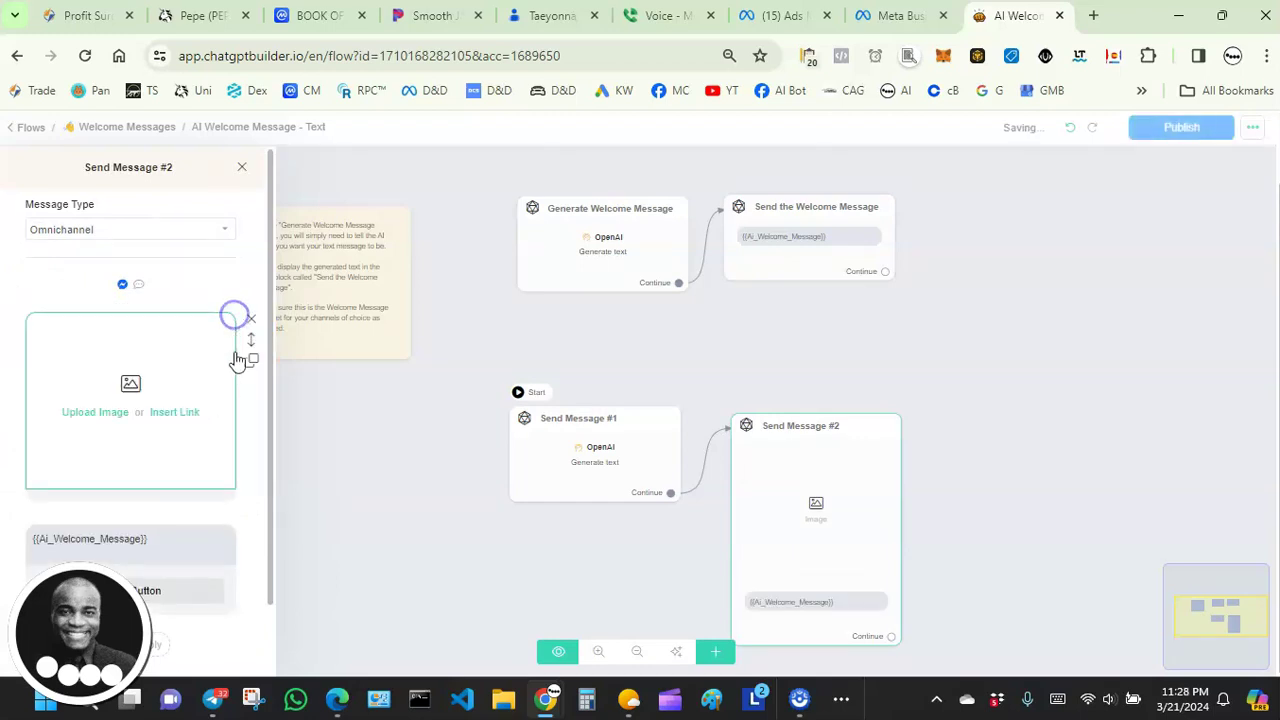
Upload the "logo cfg" picture from the Desktop into the image block of Send Message #2 and publish the flow.
{"action": "left_click", "coordinate": [110, 401]}
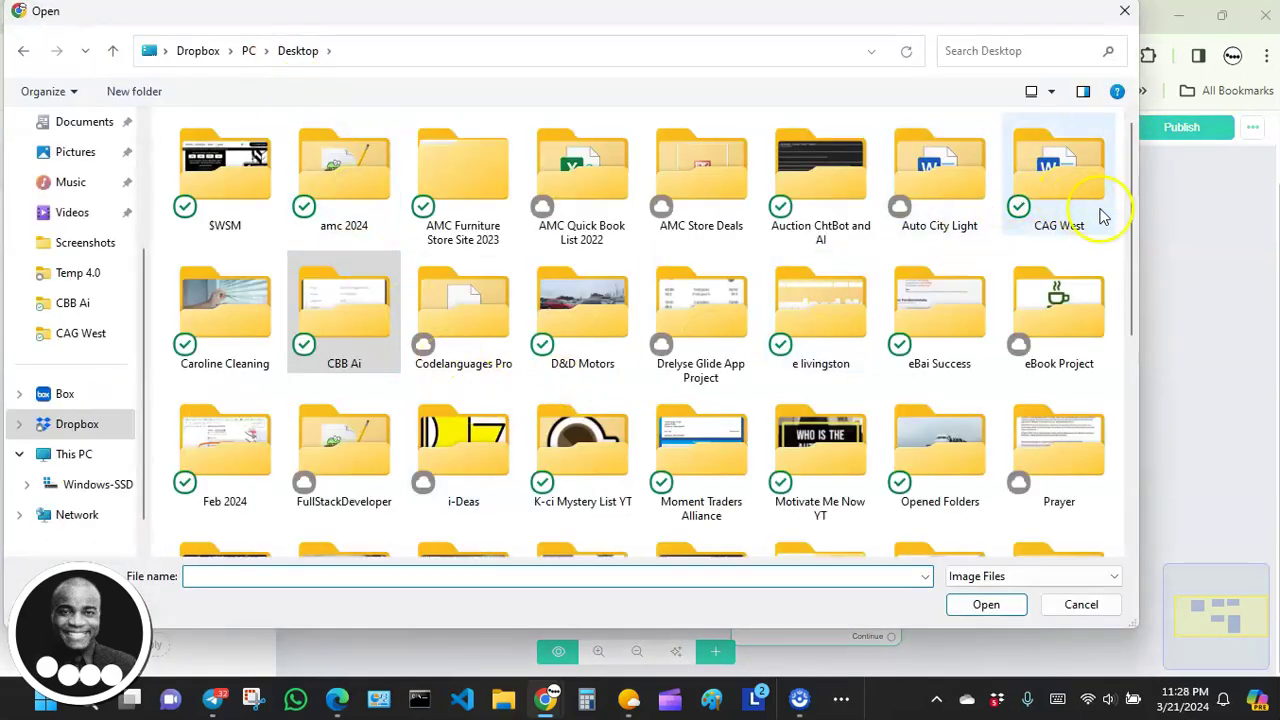
{"action": "left_click_drag", "start_coordinate": [1133, 229], "coordinate": [1155, 450]}
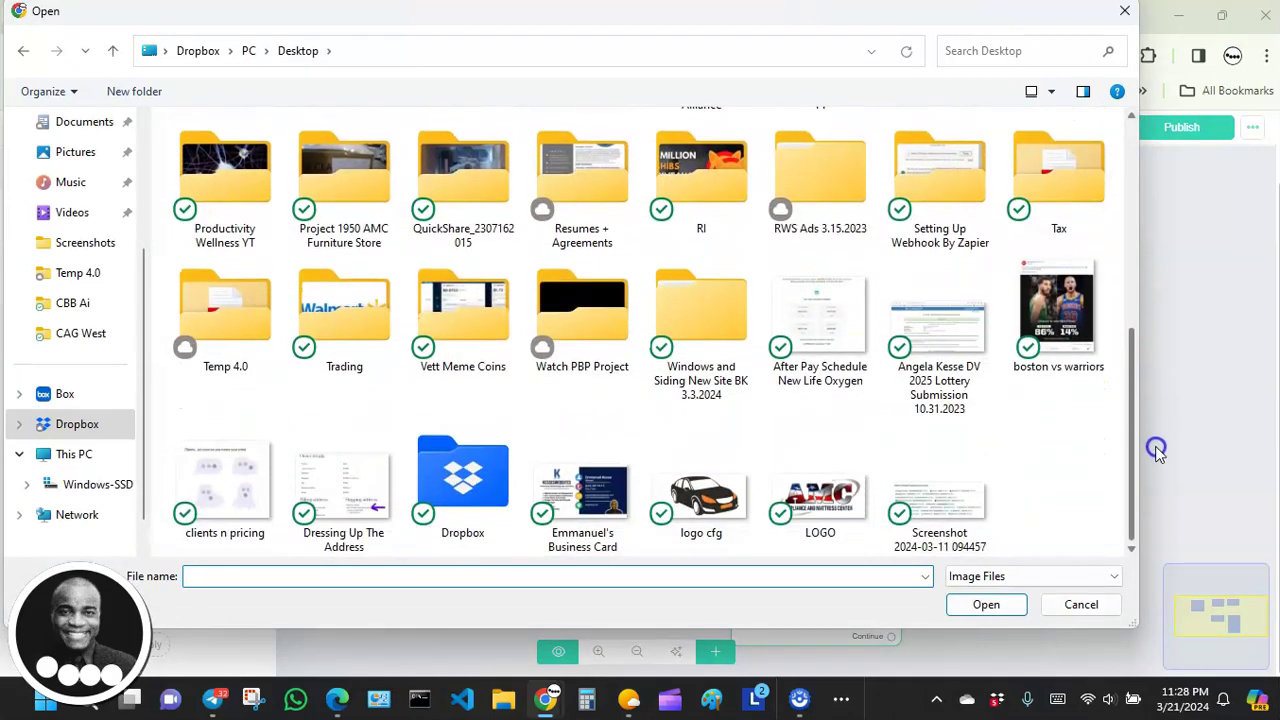
{"action": "left_click", "coordinate": [701, 495]}
{"action": "left_click", "coordinate": [986, 604]}
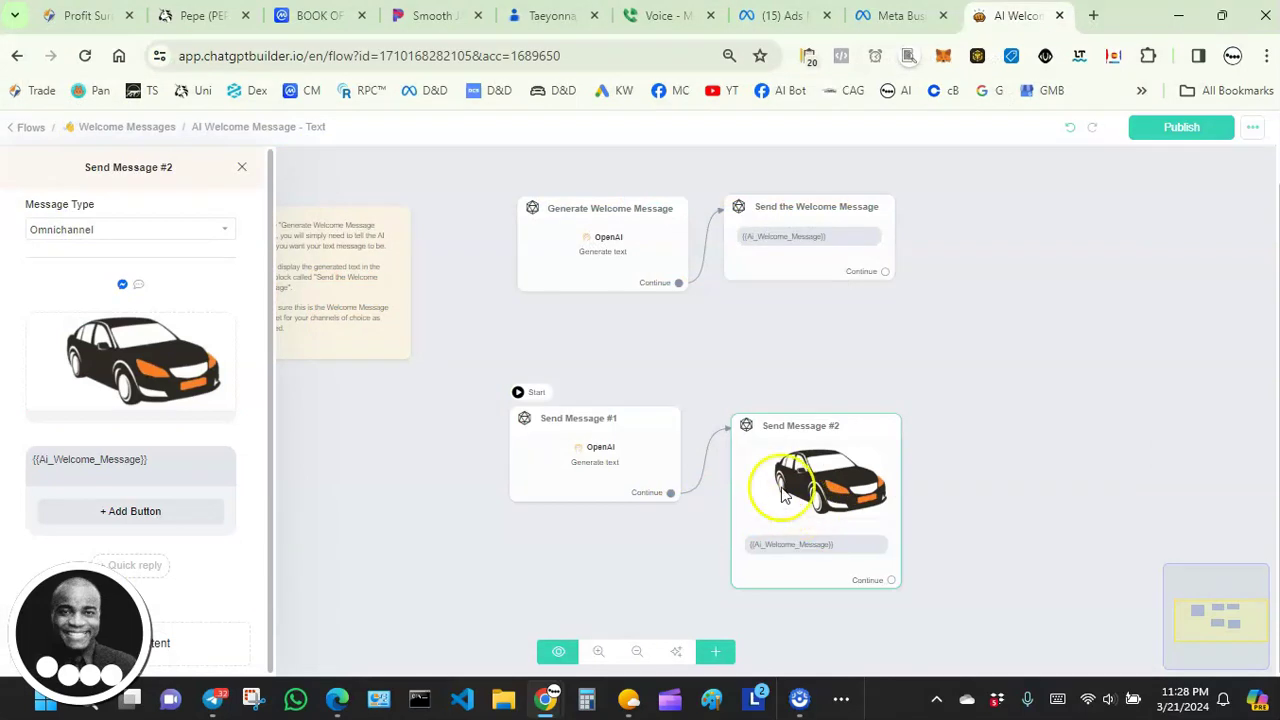
{"action": "left_click", "coordinate": [1153, 133]}
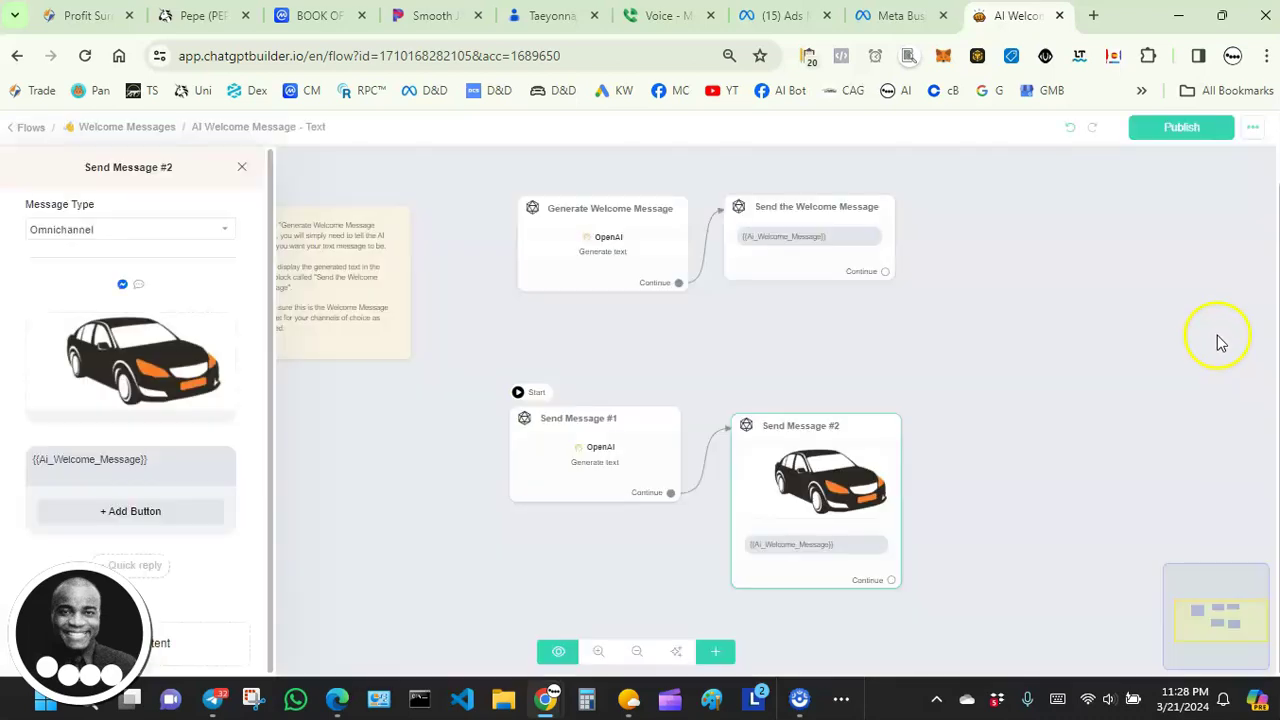
Copy the published WebChat link of the AI Welcome Message - Text flow.
{"action": "left_click", "coordinate": [1251, 130]}
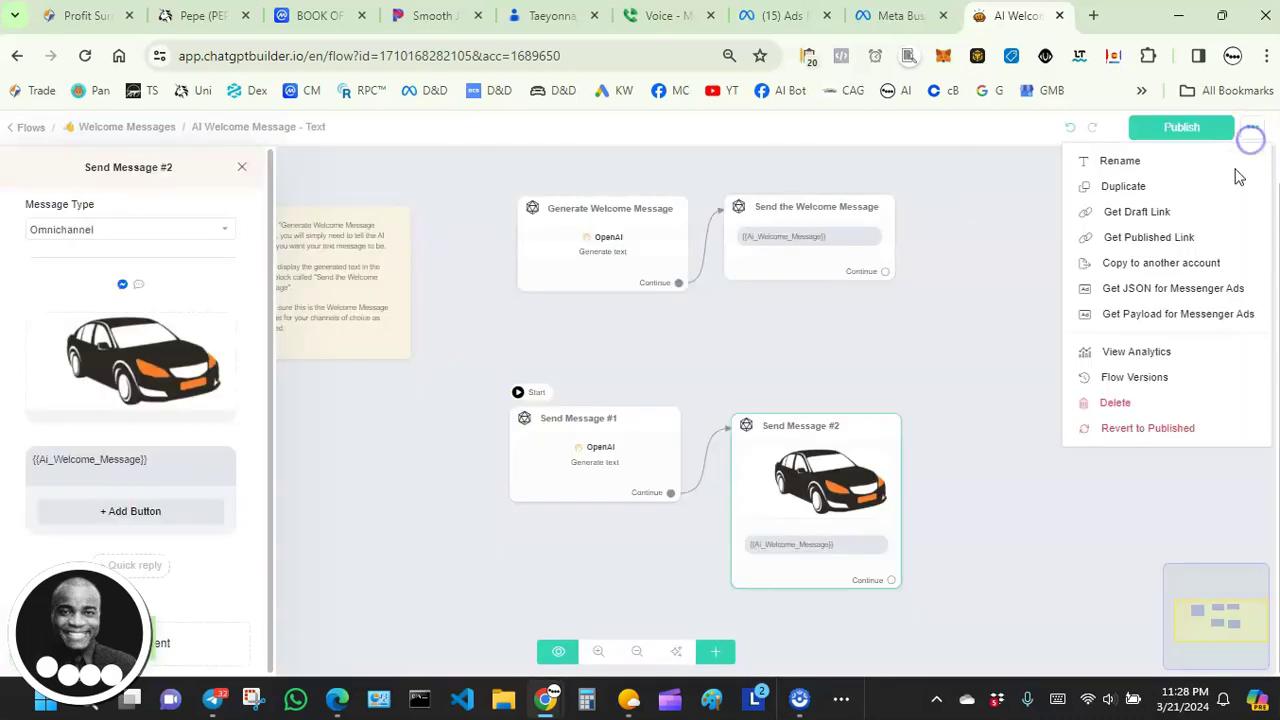
{"action": "left_click", "coordinate": [1137, 240]}
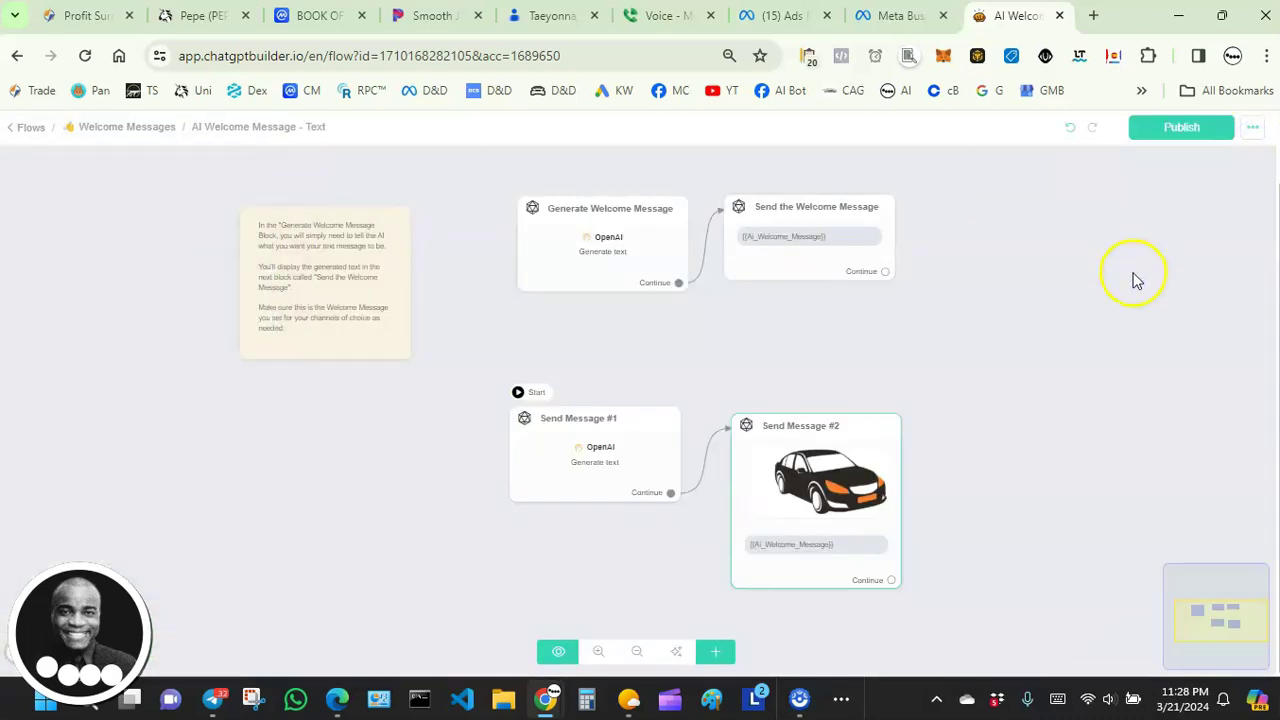
{"action": "left_click", "coordinate": [1251, 128]}
{"action": "left_click", "coordinate": [1146, 240]}
{"action": "left_click", "coordinate": [770, 287]}
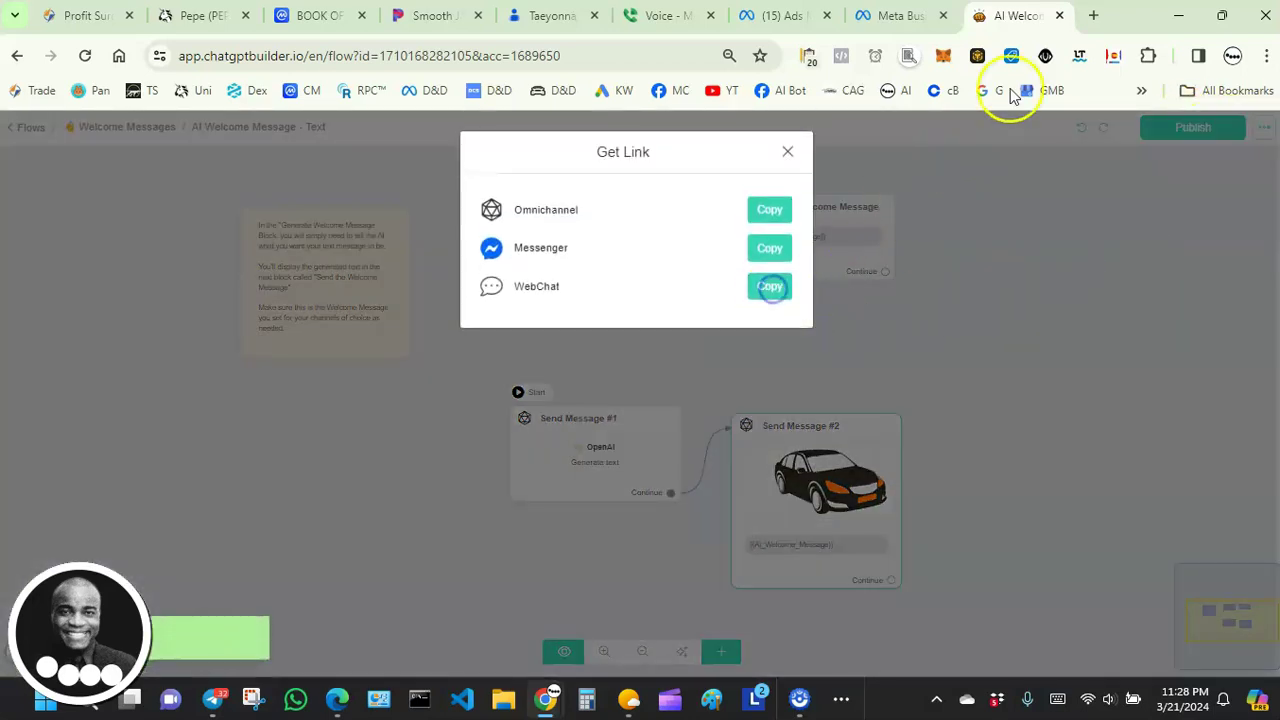
Open the copied WebChat link in a new browser tab to test the image and generated welcome message.
{"action": "left_click", "coordinate": [1093, 15]}
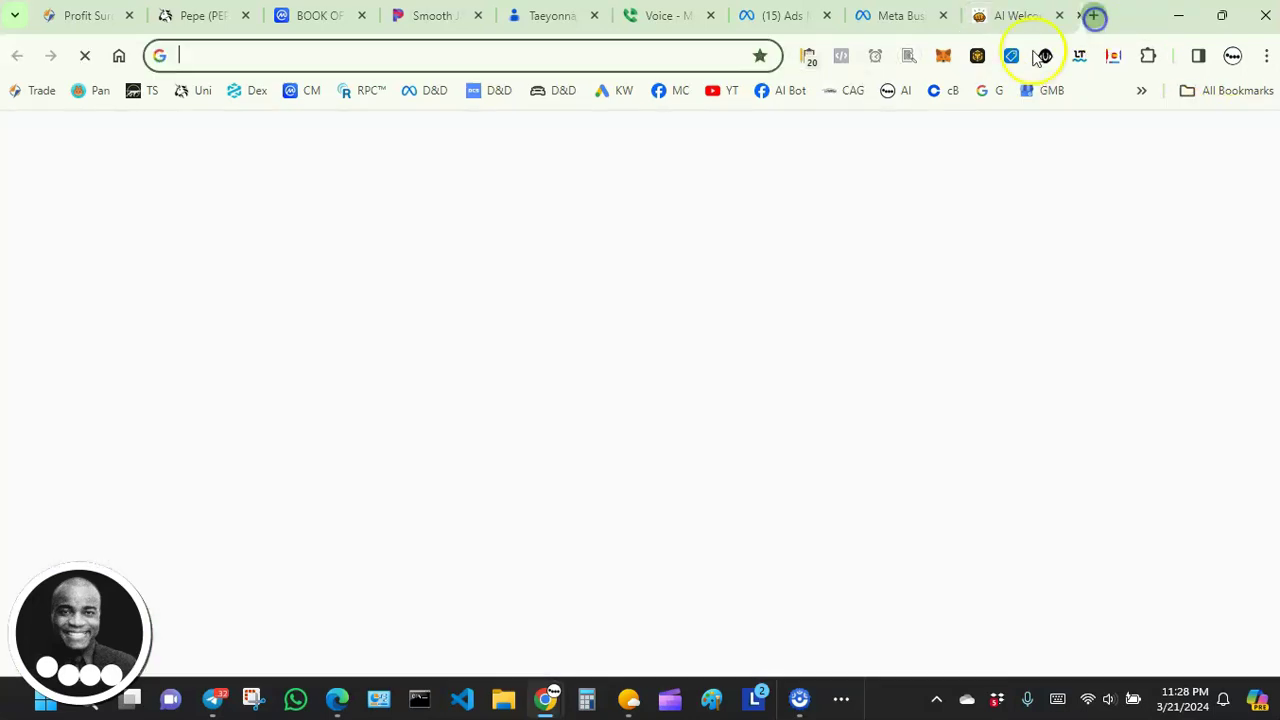
{"action": "right_click", "coordinate": [523, 62]}
{"action": "left_click", "coordinate": [580, 217]}
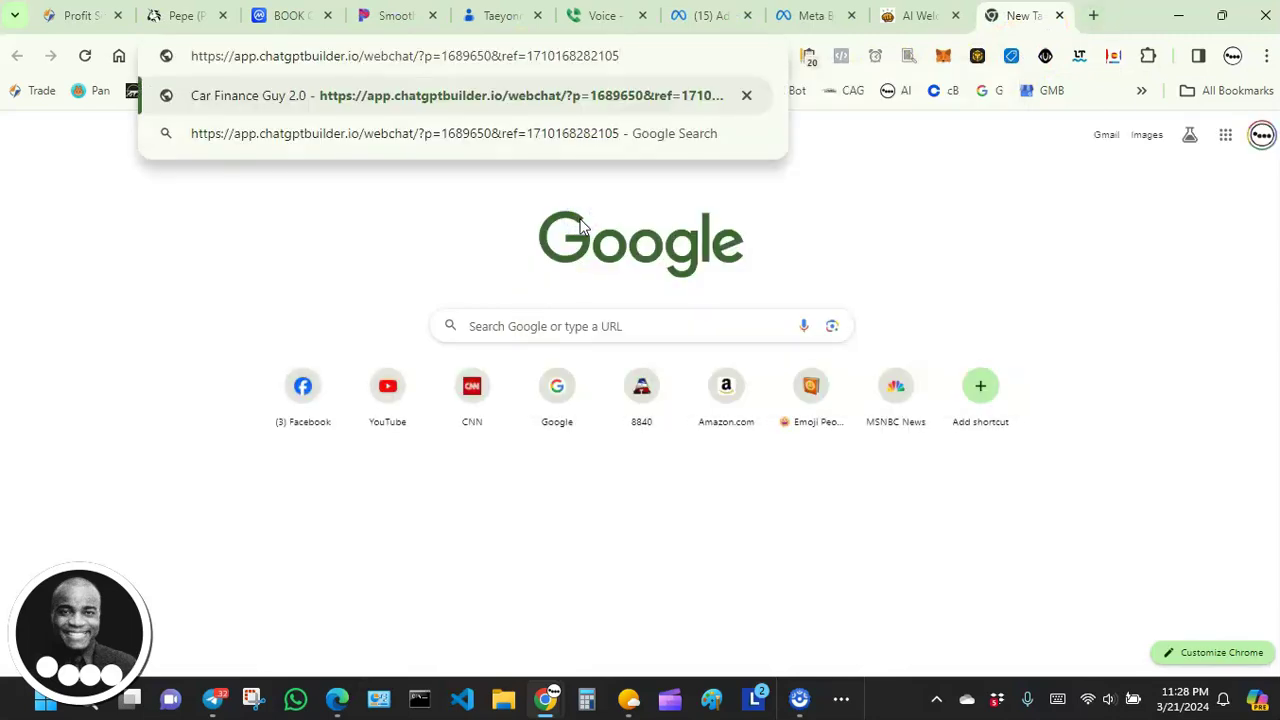
{"action": "key", "text": "Return"}
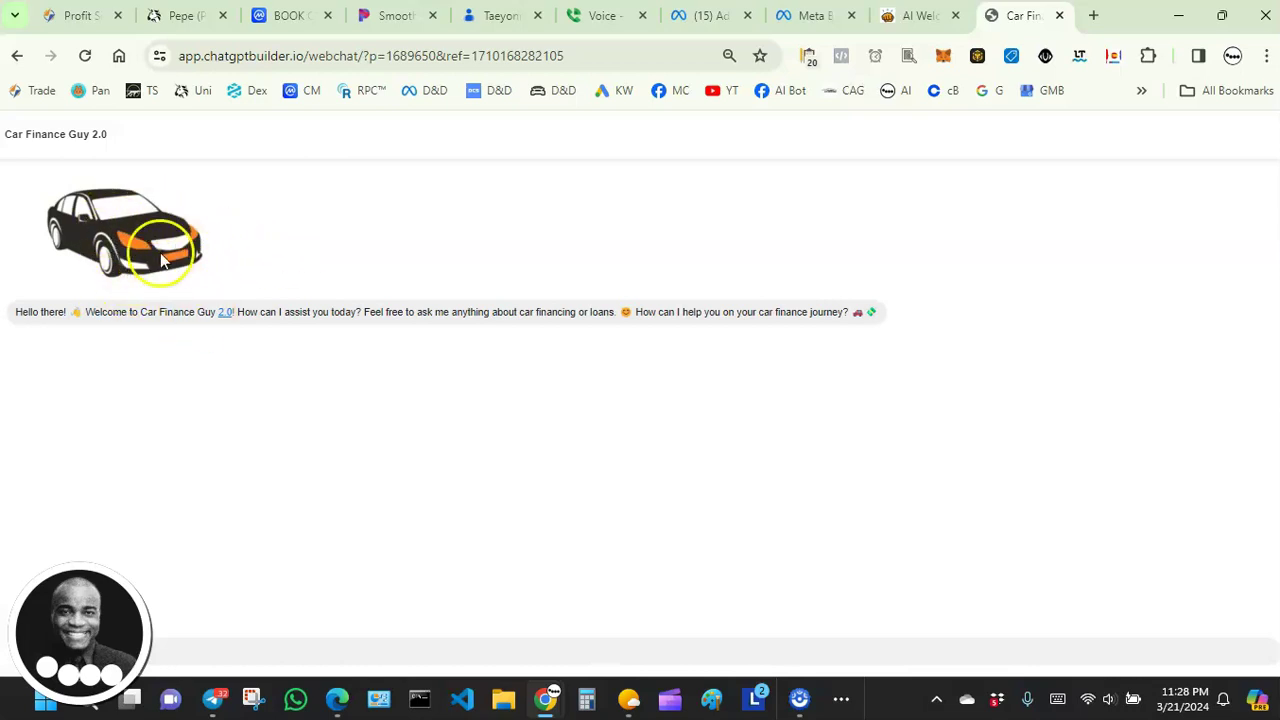
Return to the flow builder, leave the flow, and open the Facebook Messenger channel settings.
{"action": "left_click", "coordinate": [896, 17]}
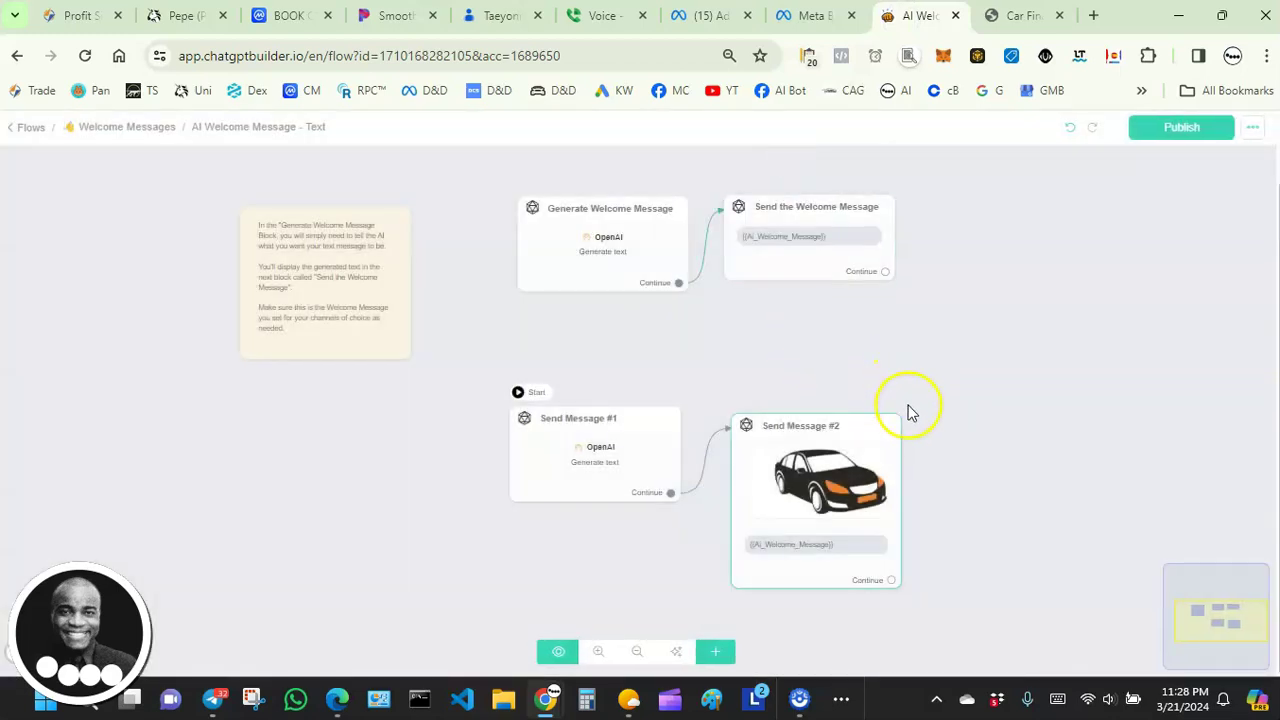
{"action": "scroll", "coordinate": [910, 412], "scroll_direction": "down", "scroll_amount": 2}
{"action": "scroll", "coordinate": [925, 468], "scroll_direction": "up", "scroll_amount": 2}
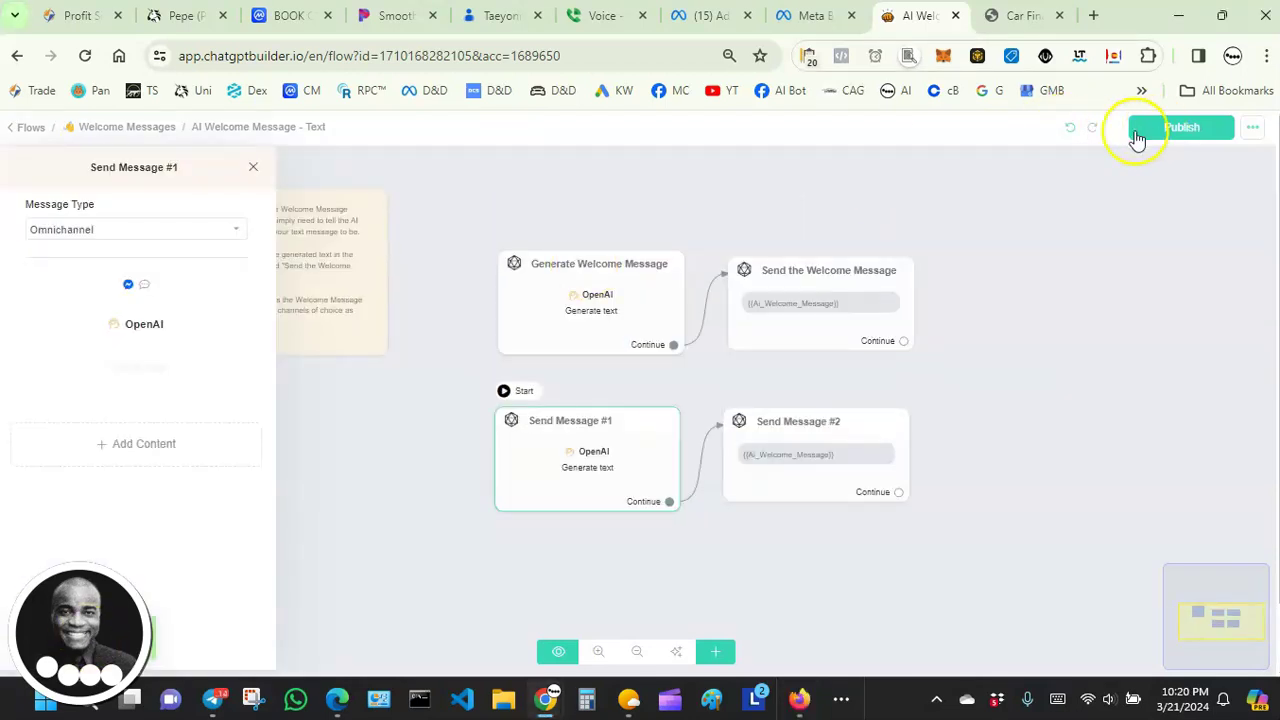
{"action": "left_click", "coordinate": [30, 127]}
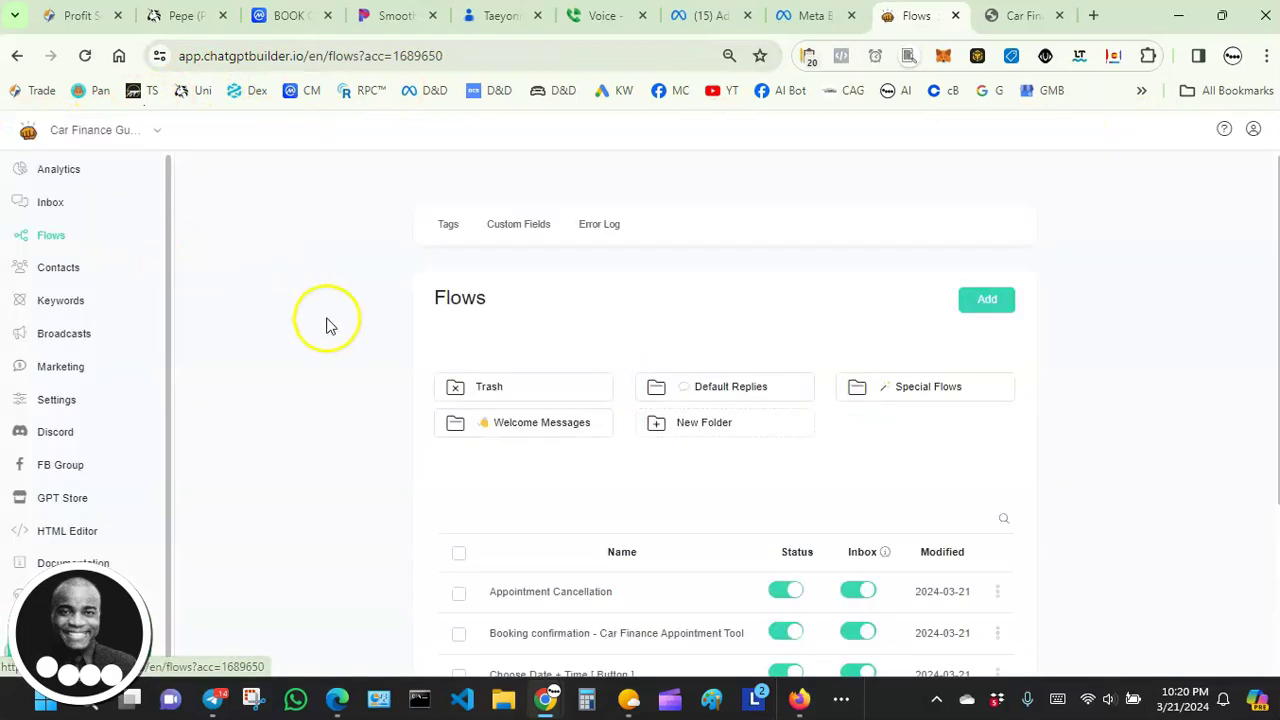
{"action": "left_click", "coordinate": [58, 401]}
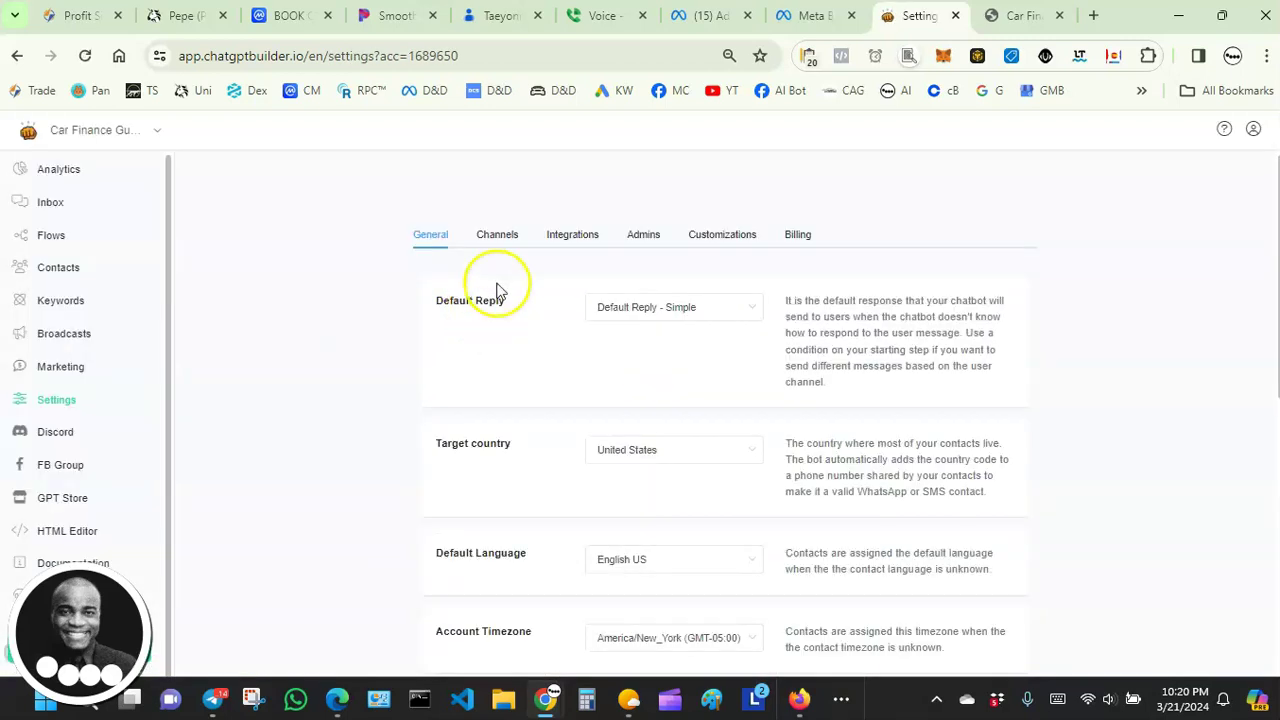
{"action": "left_click", "coordinate": [499, 238]}
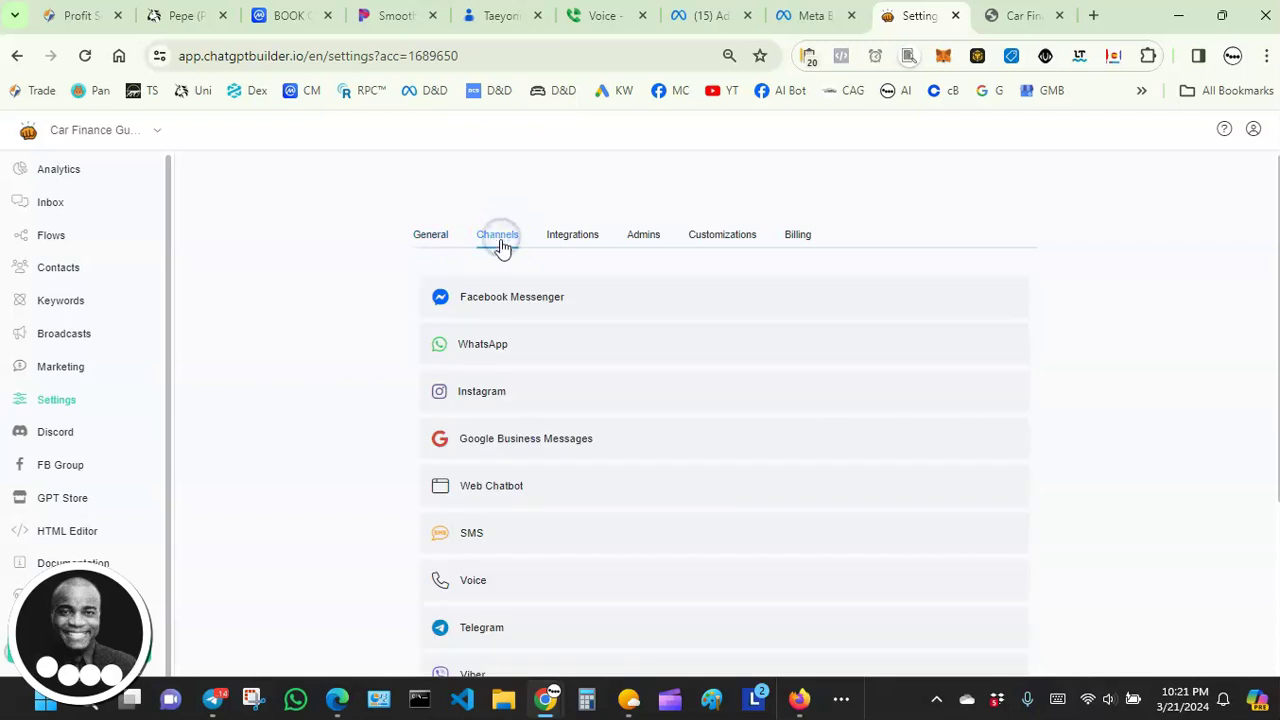
{"action": "left_click", "coordinate": [501, 311]}
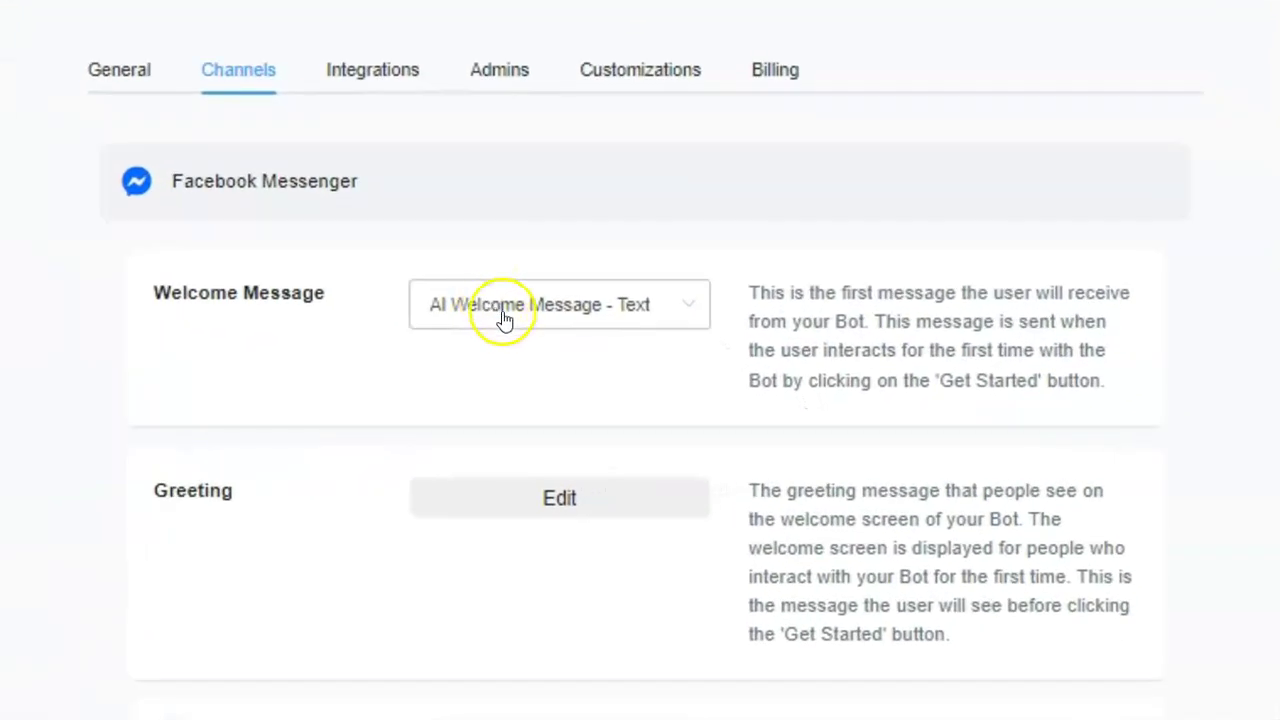
Set the Facebook Messenger Welcome Message to the AI Welcome Message - Text flow.
{"action": "left_click", "coordinate": [503, 319]}
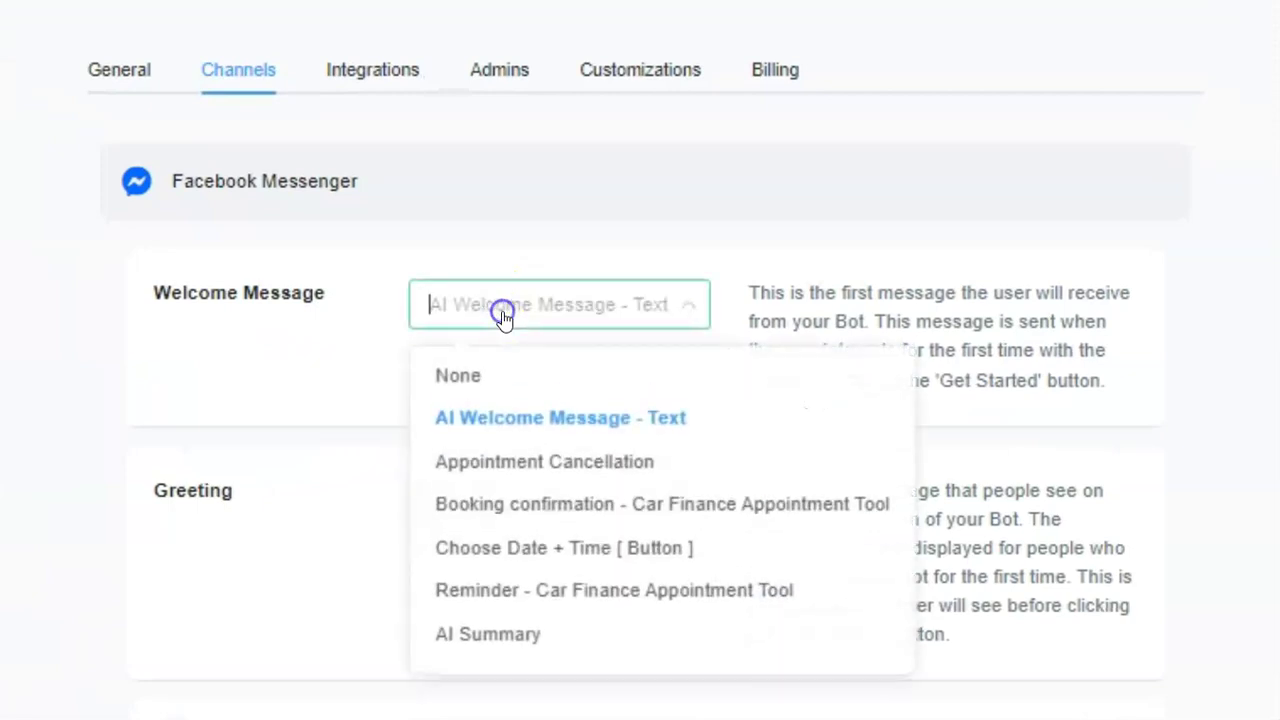
{"action": "left_click", "coordinate": [474, 412]}
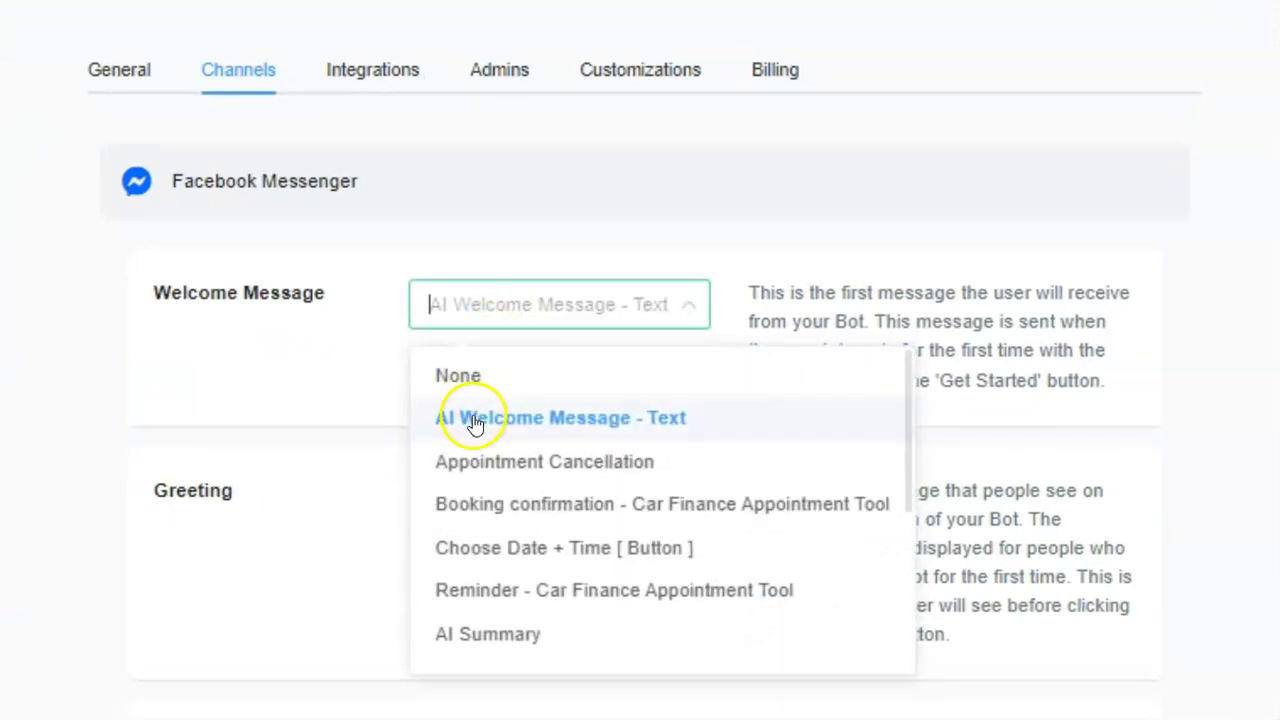
{"action": "left_click", "coordinate": [474, 418]}
{"action": "left_click", "coordinate": [486, 293]}
{"action": "left_click", "coordinate": [484, 408]}
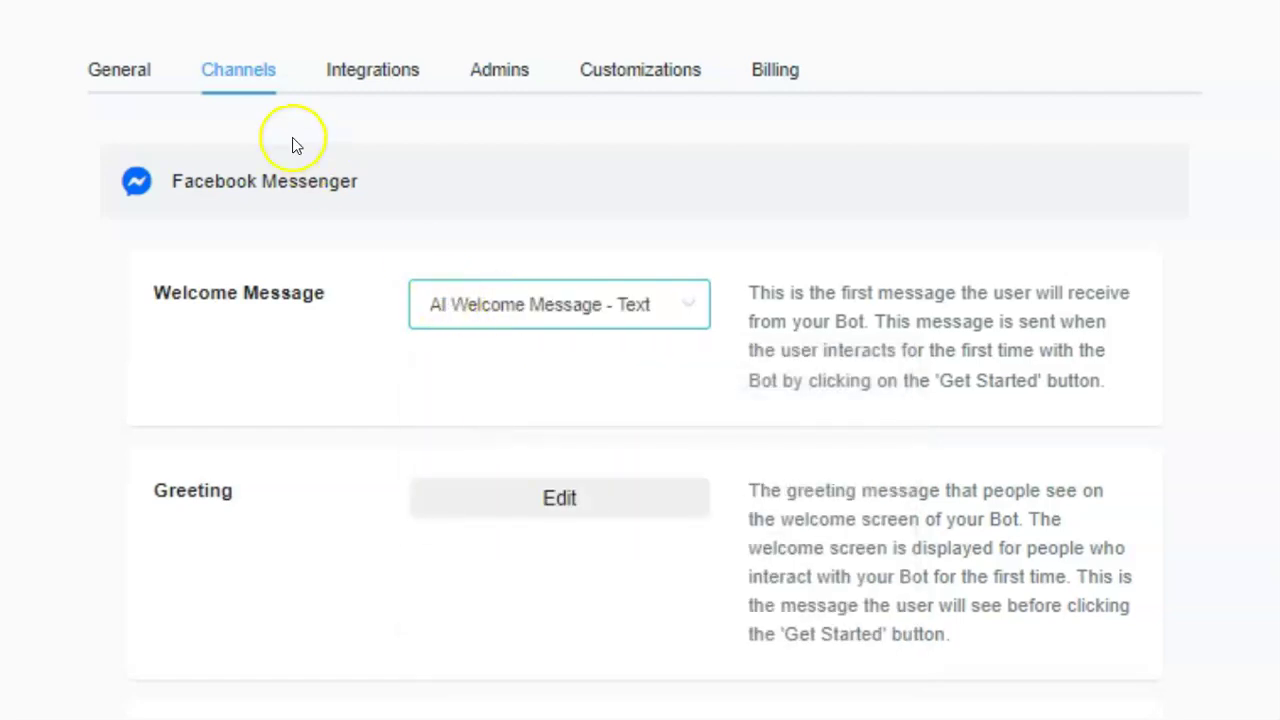
Look through the remaining Facebook Messenger settings and the list of other available channels.
{"action": "scroll", "coordinate": [296, 145], "scroll_direction": "down", "scroll_amount": 15}
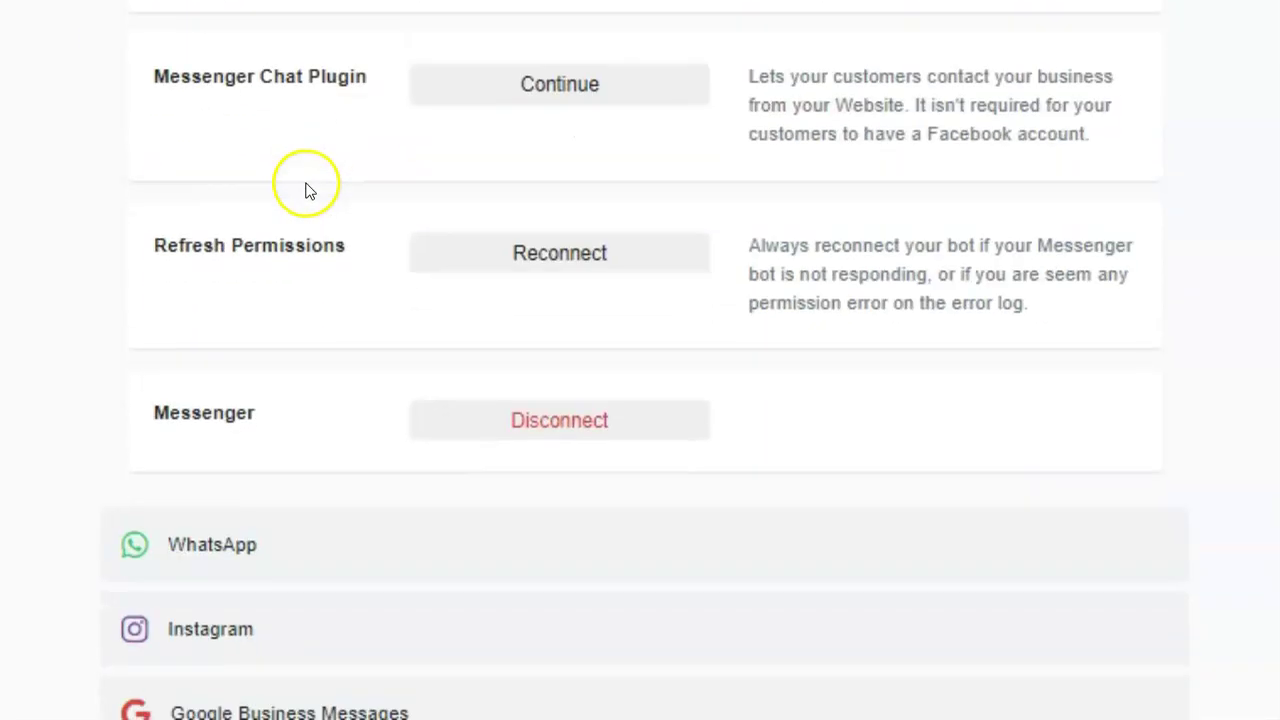
{"action": "scroll", "coordinate": [330, 200], "scroll_direction": "down", "scroll_amount": 3}
{"action": "scroll", "coordinate": [310, 200], "scroll_direction": "up", "scroll_amount": 10}
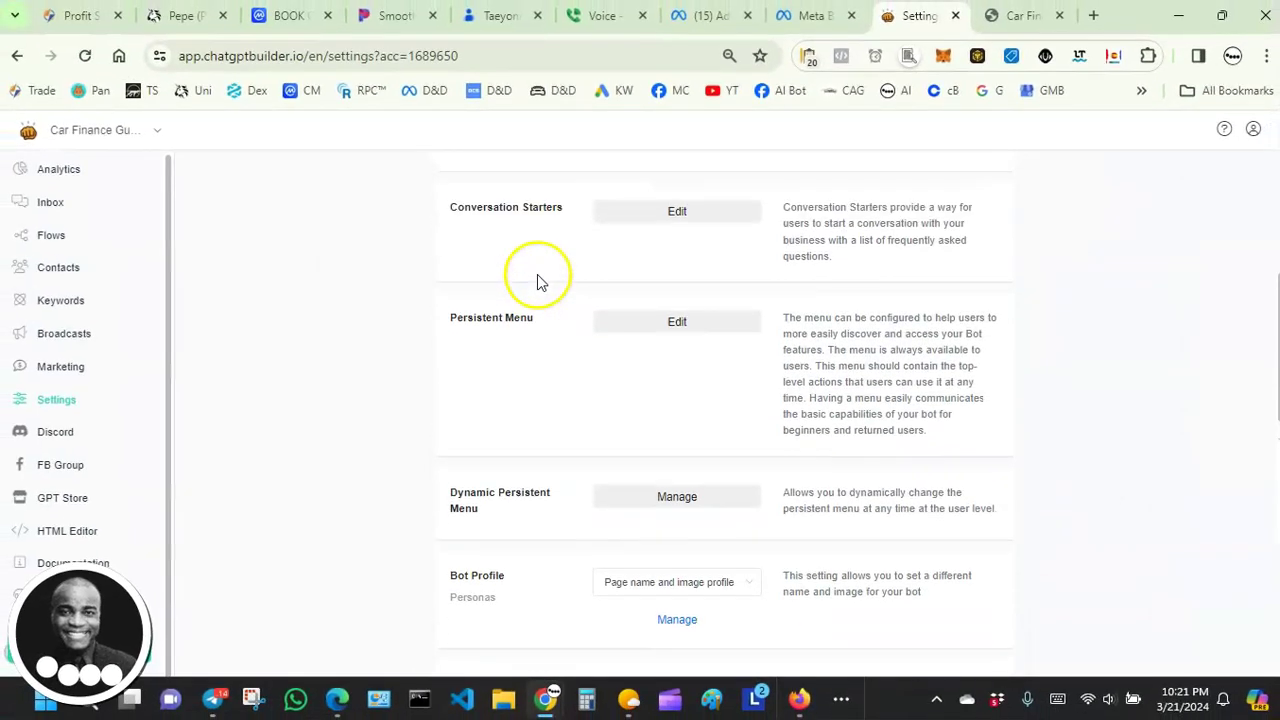
{"action": "scroll", "coordinate": [537, 282], "scroll_direction": "up", "scroll_amount": 5}
{"action": "scroll", "coordinate": [540, 288], "scroll_direction": "down", "scroll_amount": 12}
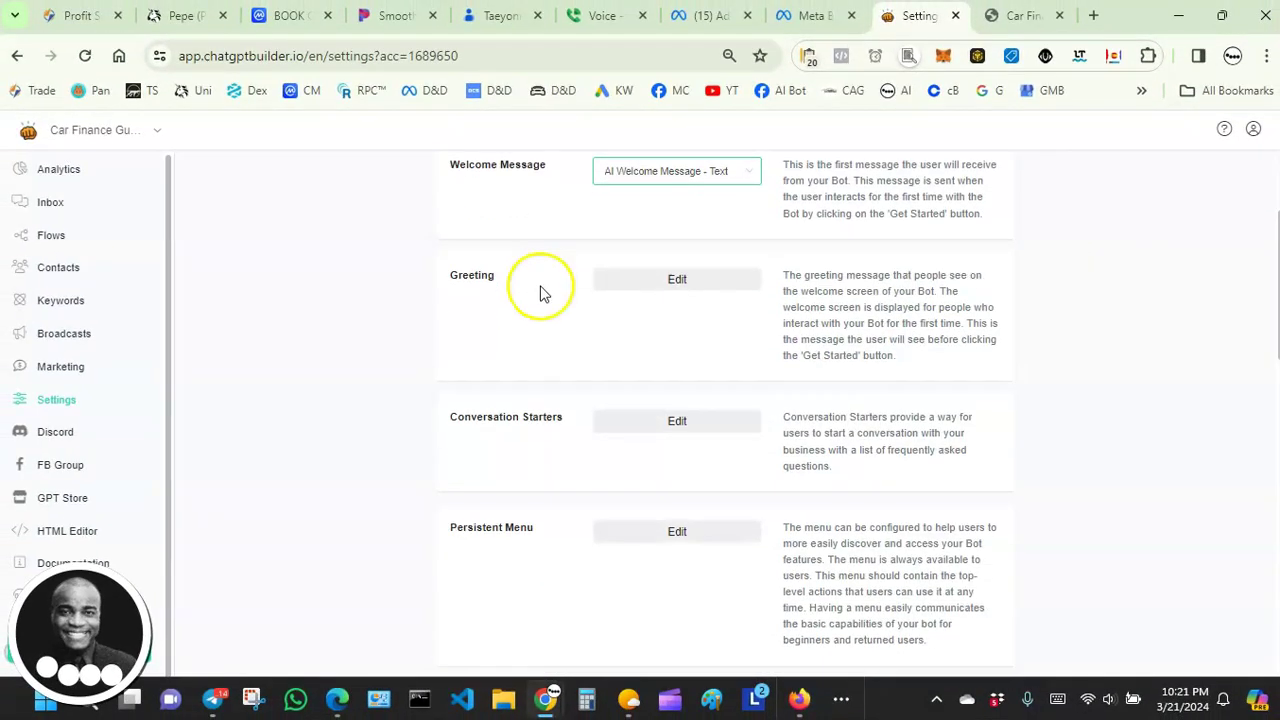
{"action": "scroll", "coordinate": [540, 290], "scroll_direction": "down", "scroll_amount": 1}
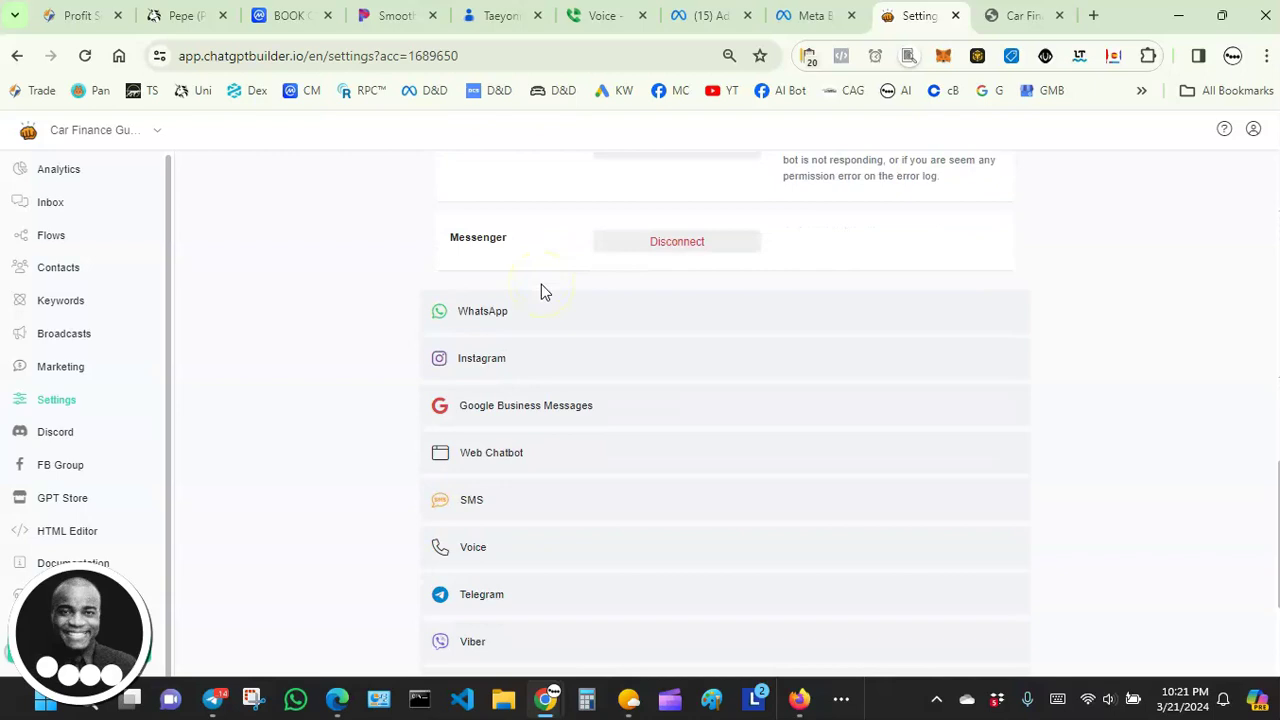
{"action": "scroll", "coordinate": [540, 290], "scroll_direction": "down", "scroll_amount": 2}
{"action": "scroll", "coordinate": [540, 294], "scroll_direction": "up", "scroll_amount": 2}
{"action": "scroll", "coordinate": [541, 294], "scroll_direction": "up", "scroll_amount": 10}
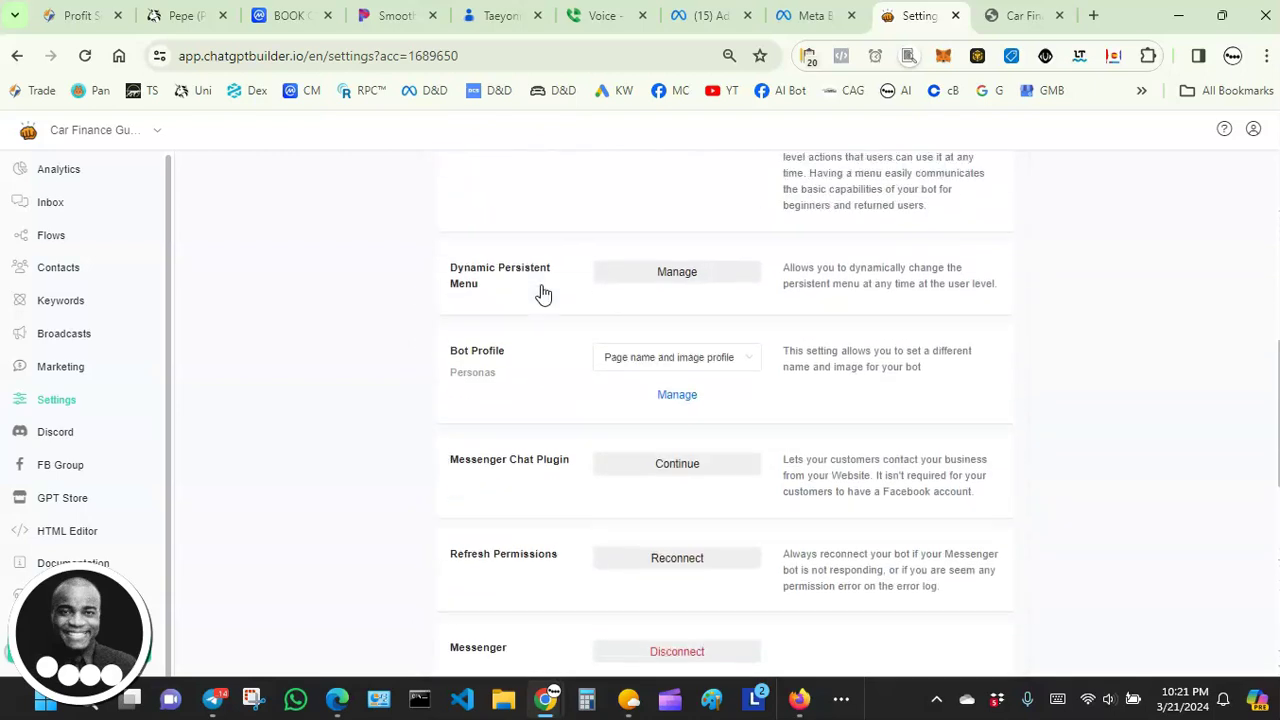
{"action": "scroll", "coordinate": [543, 294], "scroll_direction": "up", "scroll_amount": 1}
{"action": "scroll", "coordinate": [557, 314], "scroll_direction": "down", "scroll_amount": 7}
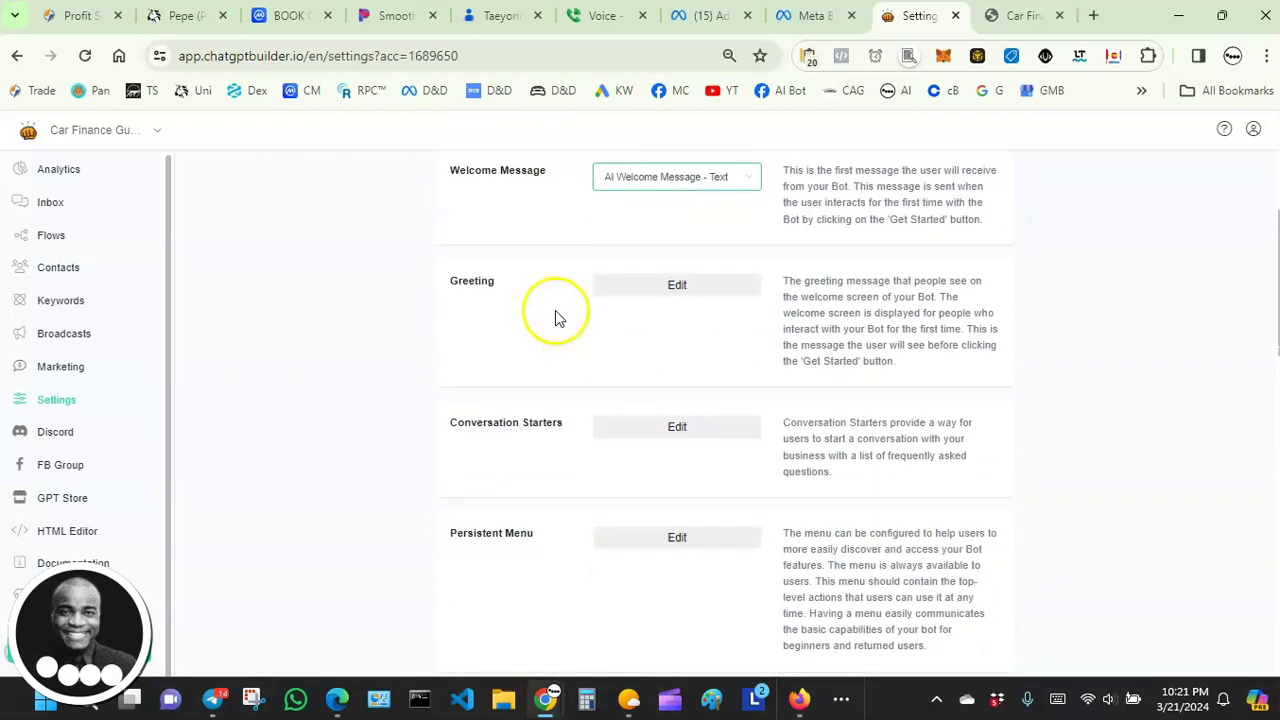
{"action": "scroll", "coordinate": [555, 314], "scroll_direction": "down", "scroll_amount": 5}
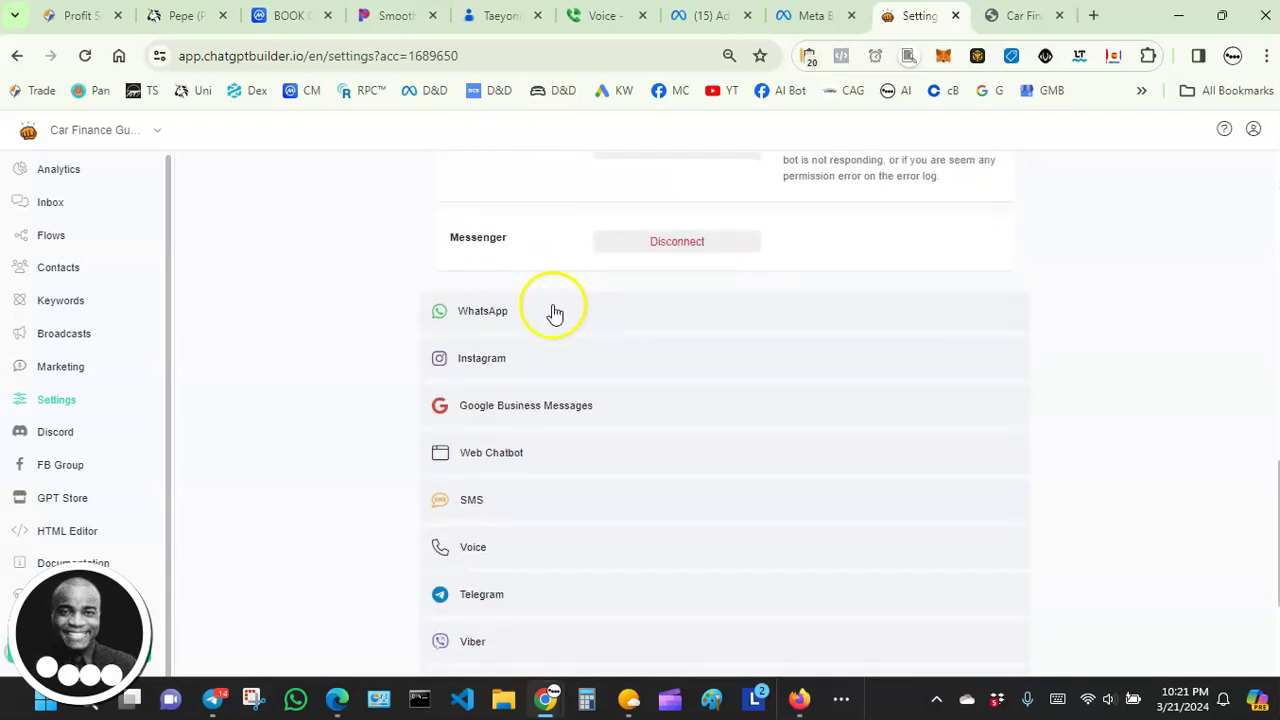
Set the Welcome Message of the CFG Chatbot For Website webchat to AI Welcome Message - Text and save it.
{"action": "left_click", "coordinate": [527, 362]}
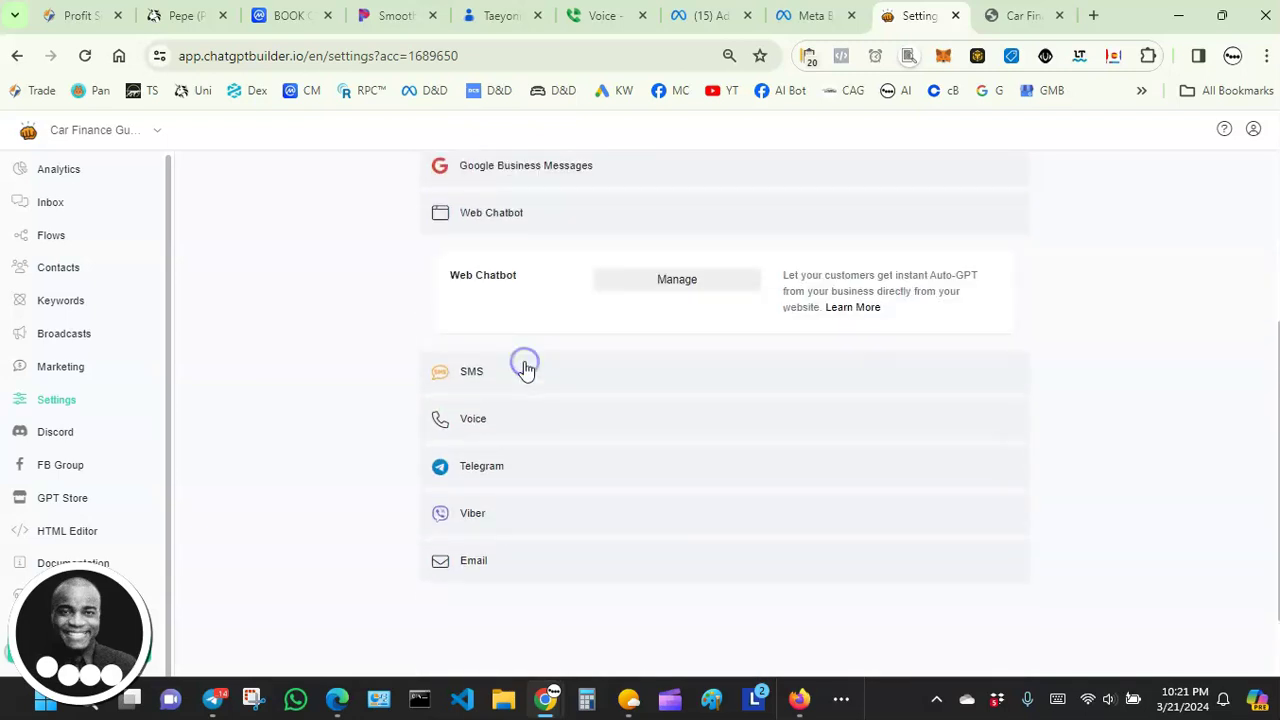
{"action": "left_click", "coordinate": [661, 280]}
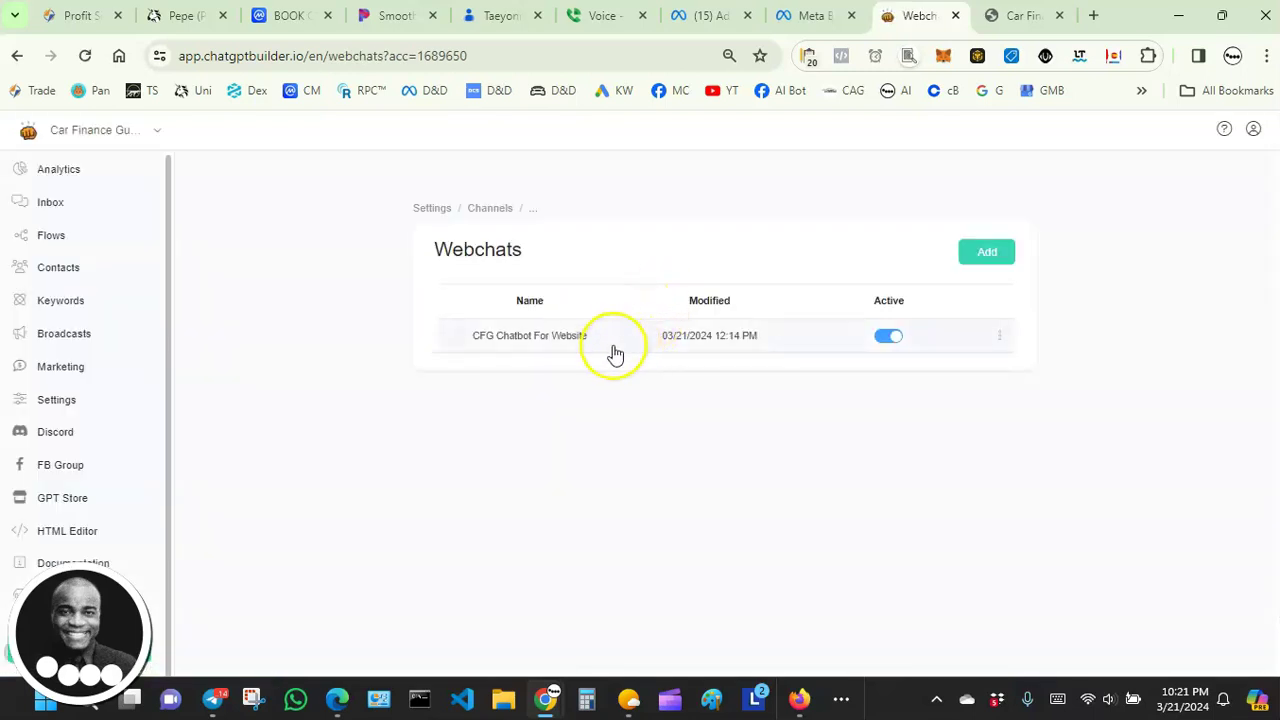
{"action": "left_click", "coordinate": [567, 338]}
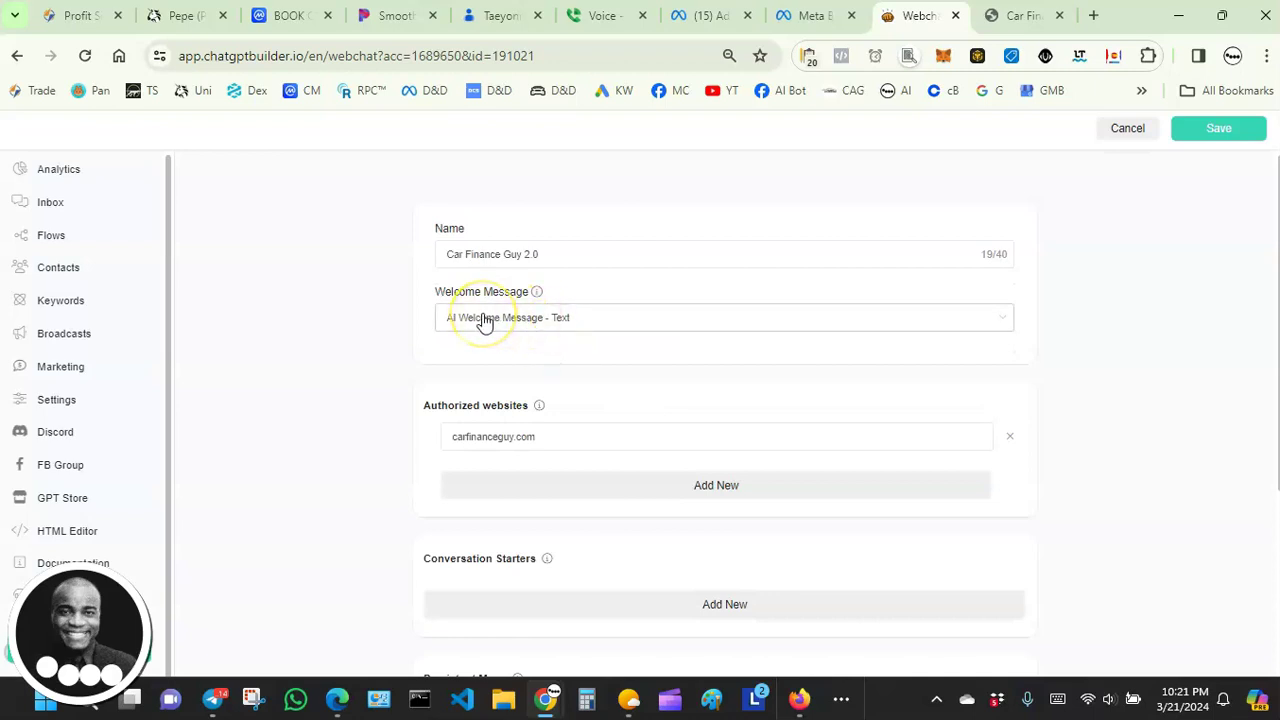
{"action": "left_click", "coordinate": [506, 316]}
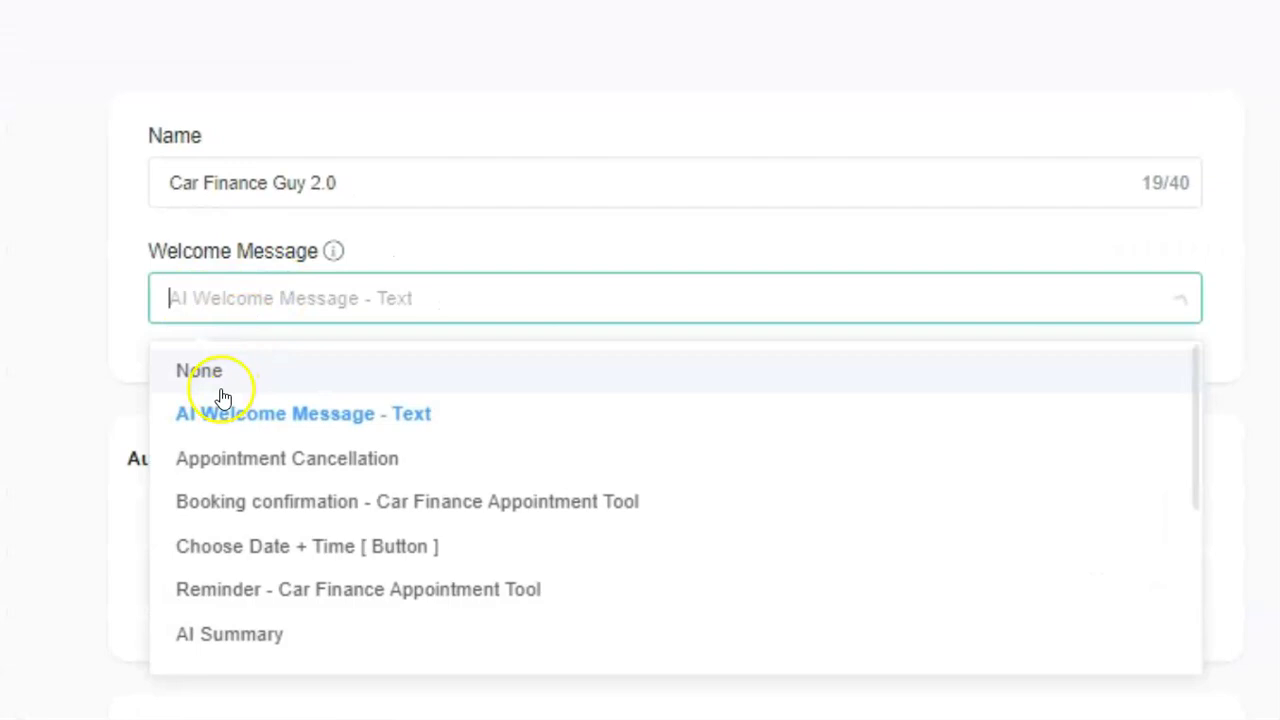
{"action": "left_click", "coordinate": [222, 424]}
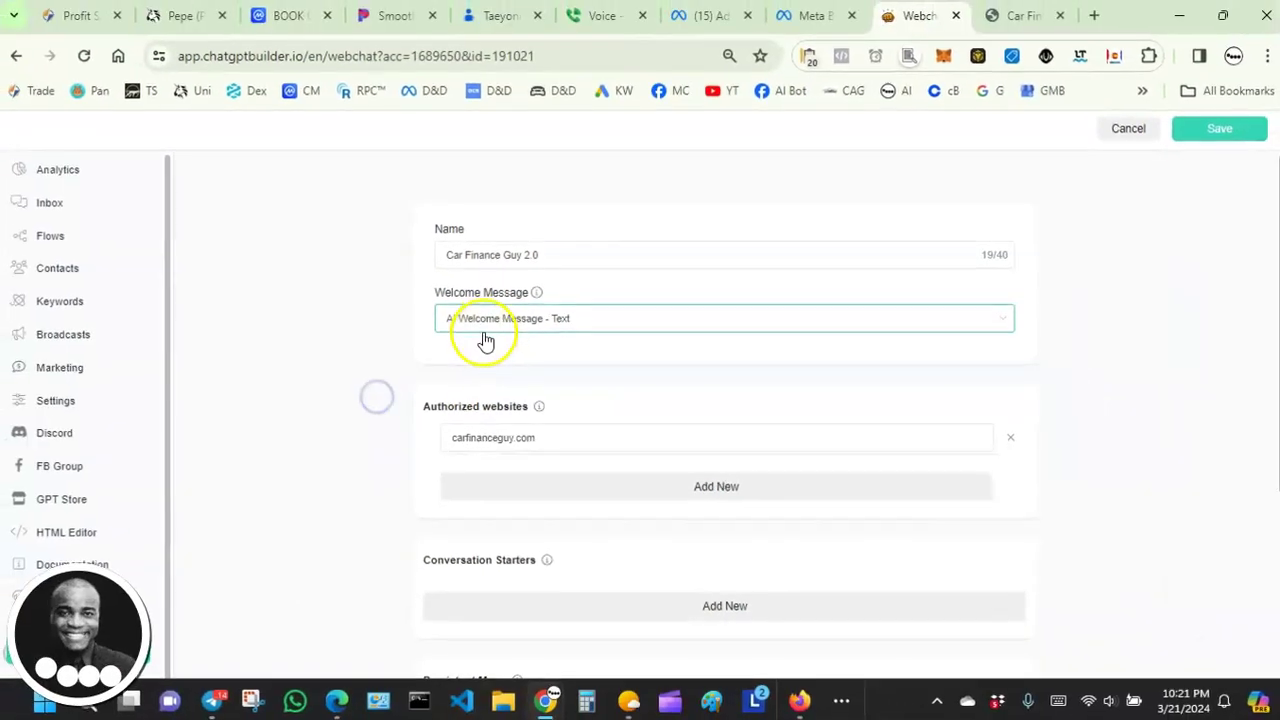
{"action": "left_click", "coordinate": [1218, 128]}
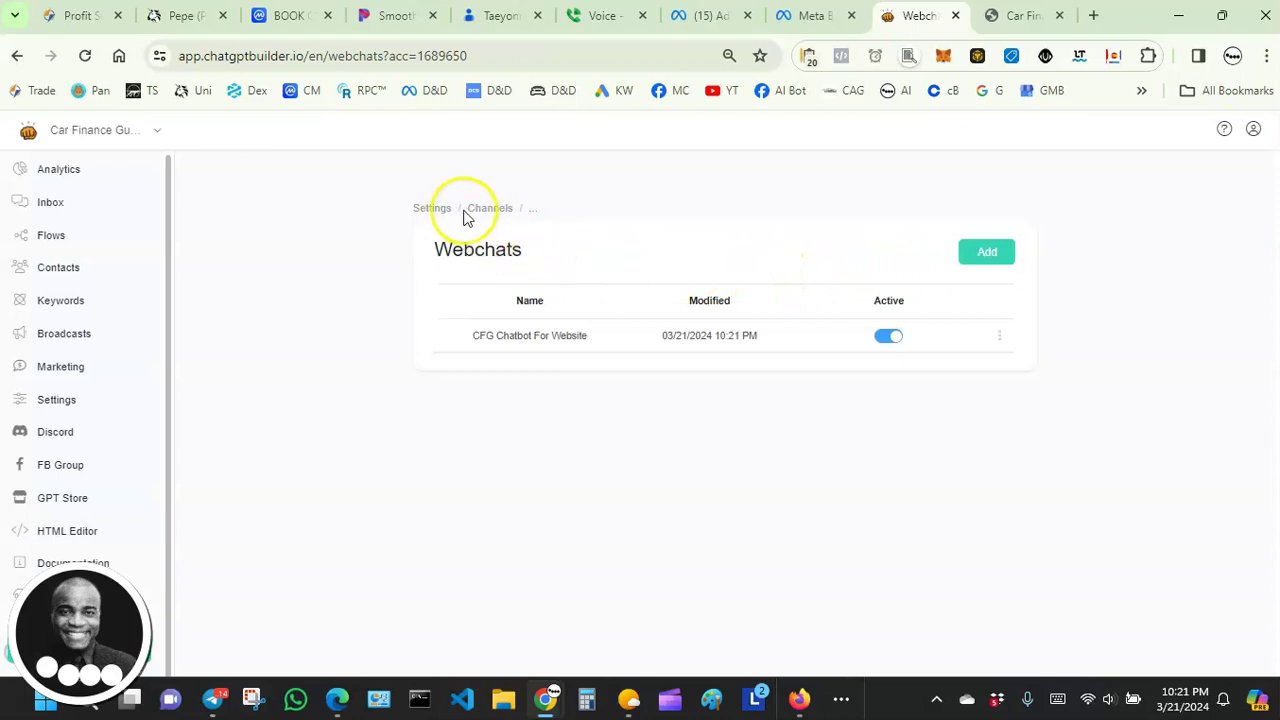
Go back to the channel settings and check which Welcome Message flow is assigned to Facebook Messenger.
{"action": "left_click", "coordinate": [486, 209]}
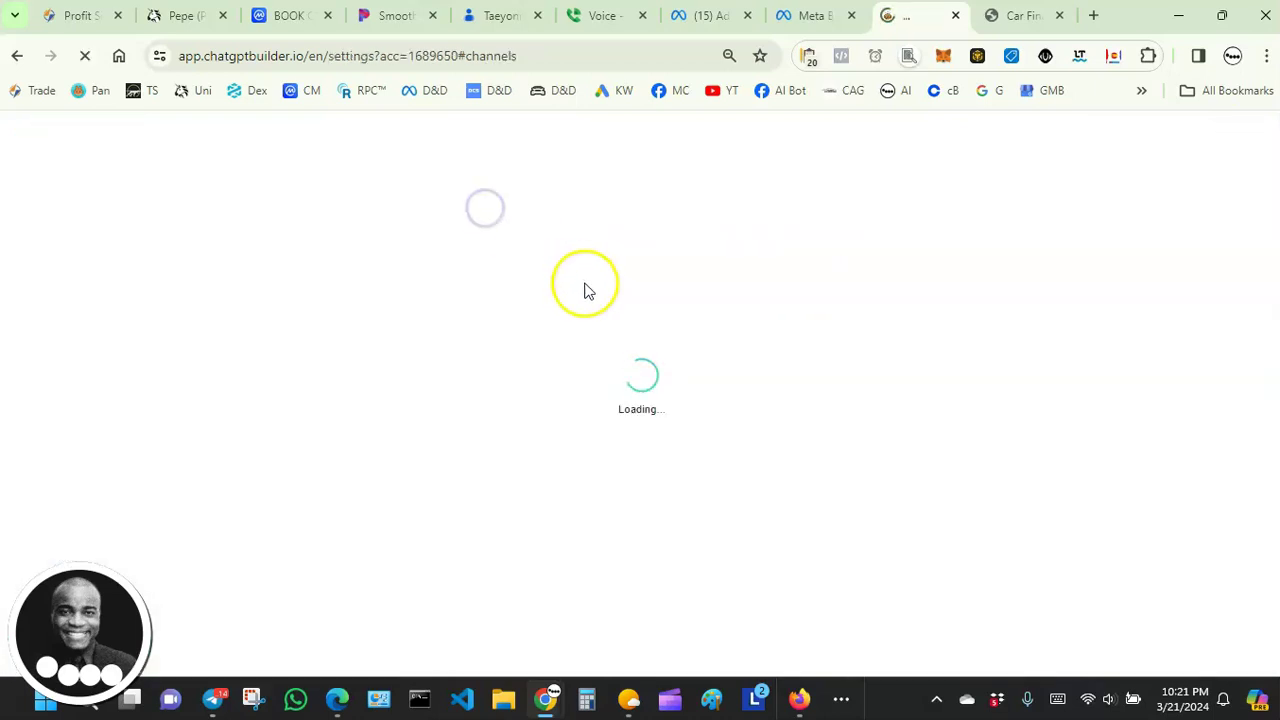
{"action": "left_click", "coordinate": [593, 296]}
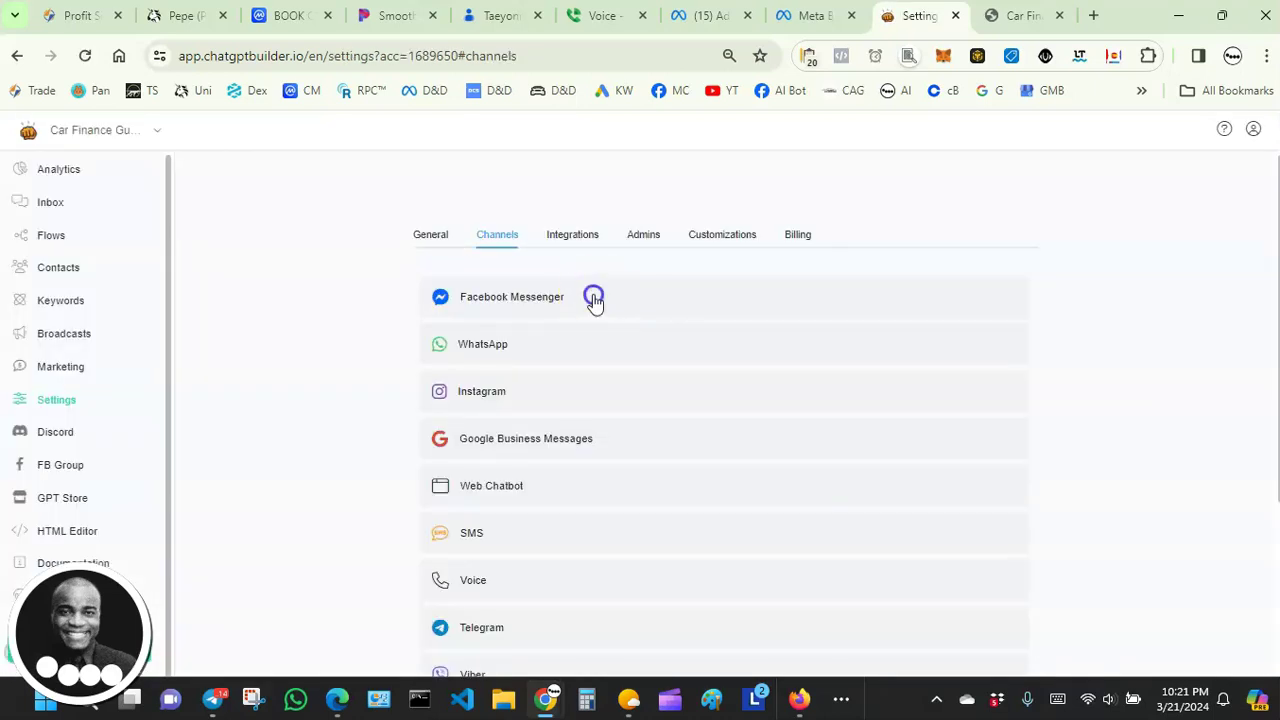
{"action": "left_click", "coordinate": [514, 300]}
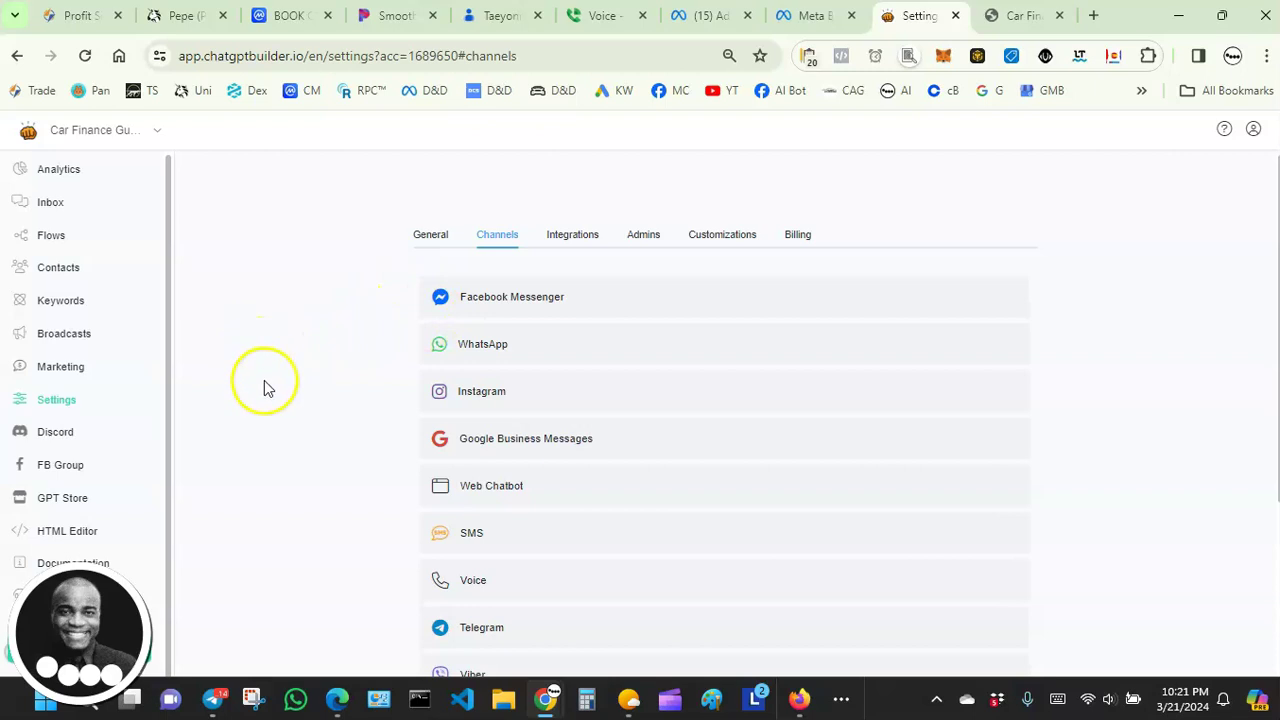
{"action": "left_click", "coordinate": [508, 296]}
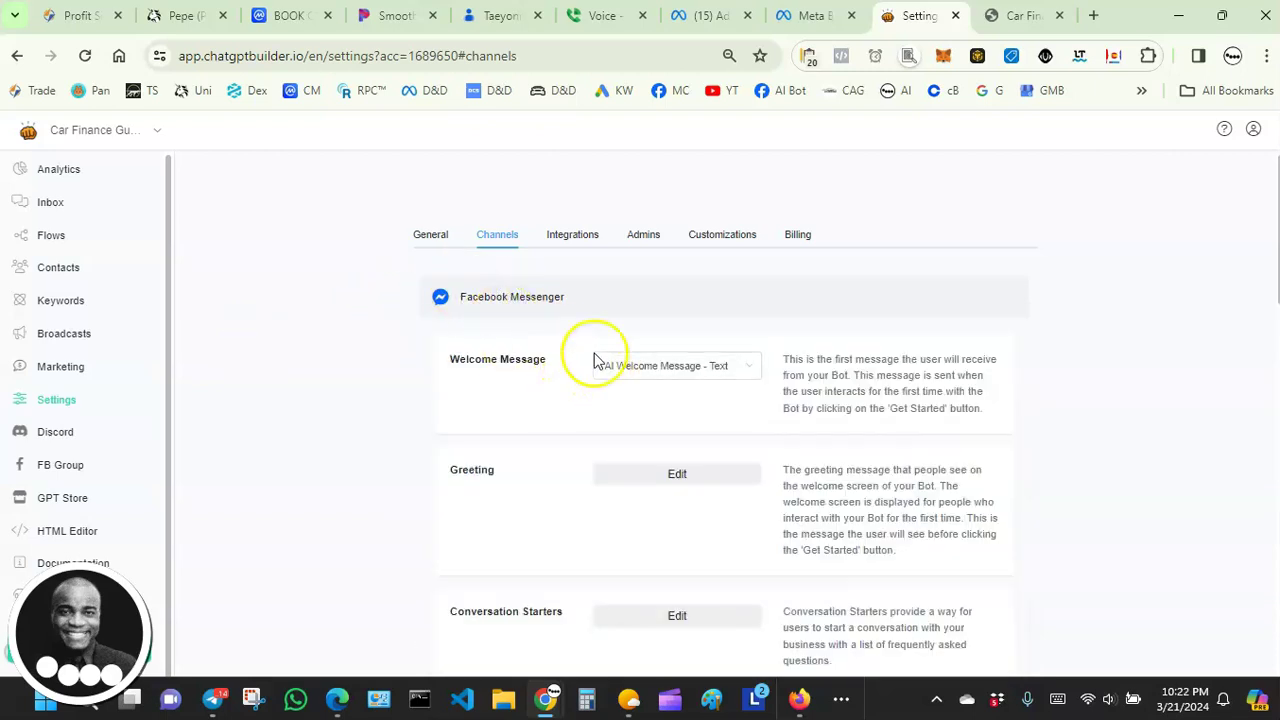
{"action": "left_click", "coordinate": [577, 298]}
Reopen the CFG Chatbot For Website webchat, save it again with the AI Welcome Message - Text flow, and return to the Flows list.
{"action": "scroll", "coordinate": [540, 340], "scroll_direction": "down", "scroll_amount": 1}
{"action": "left_click", "coordinate": [510, 388]}
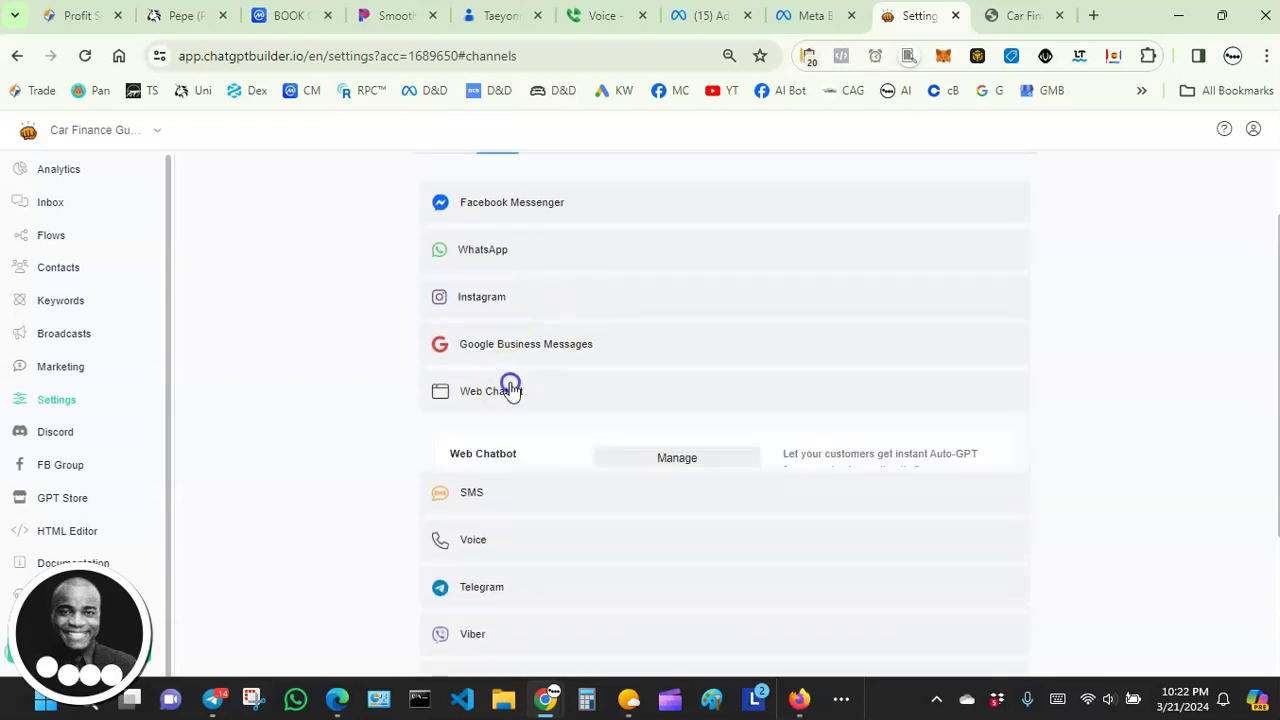
{"action": "left_click", "coordinate": [646, 462]}
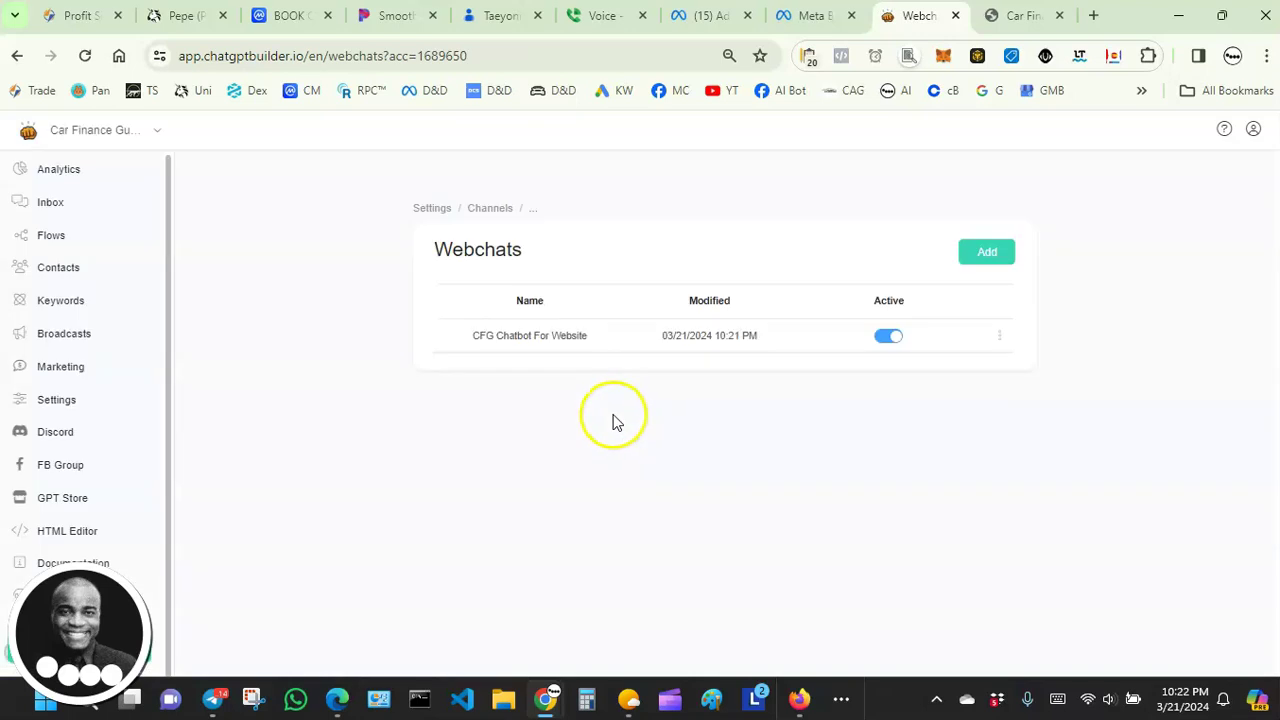
{"action": "left_click", "coordinate": [573, 340]}
{"action": "left_click", "coordinate": [508, 323]}
{"action": "left_click", "coordinate": [508, 323]}
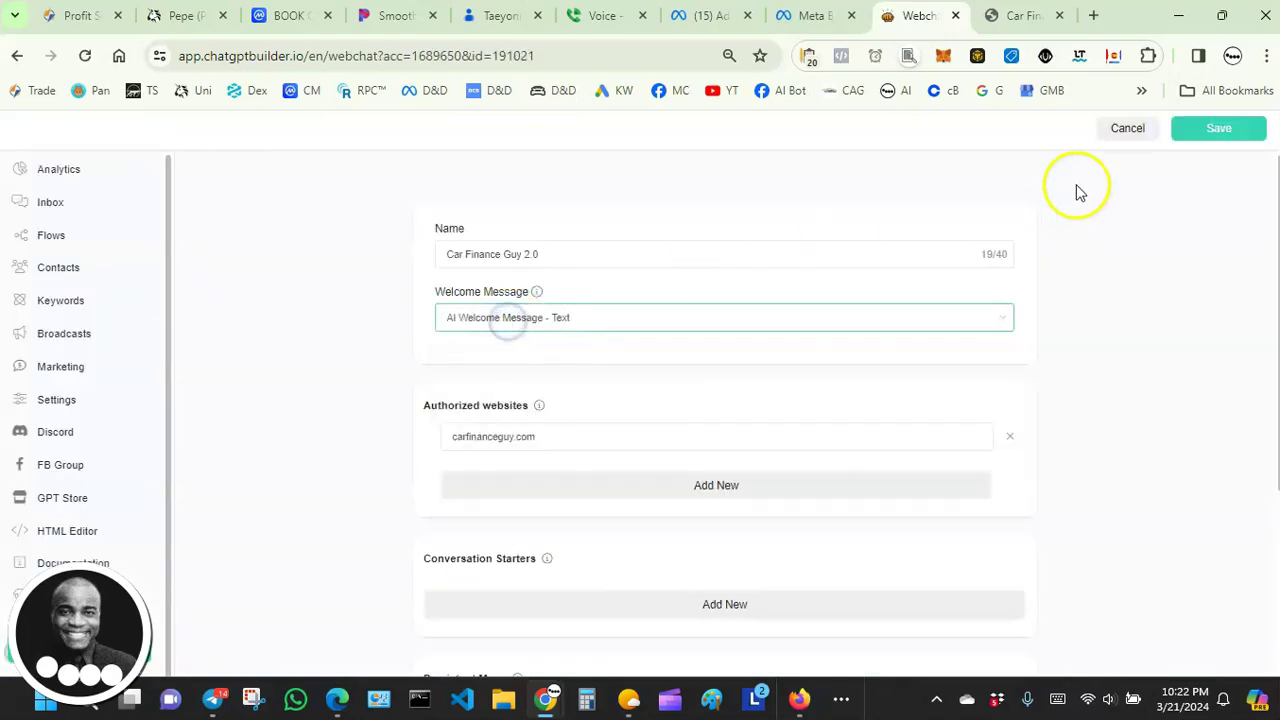
{"action": "left_click", "coordinate": [1194, 129]}
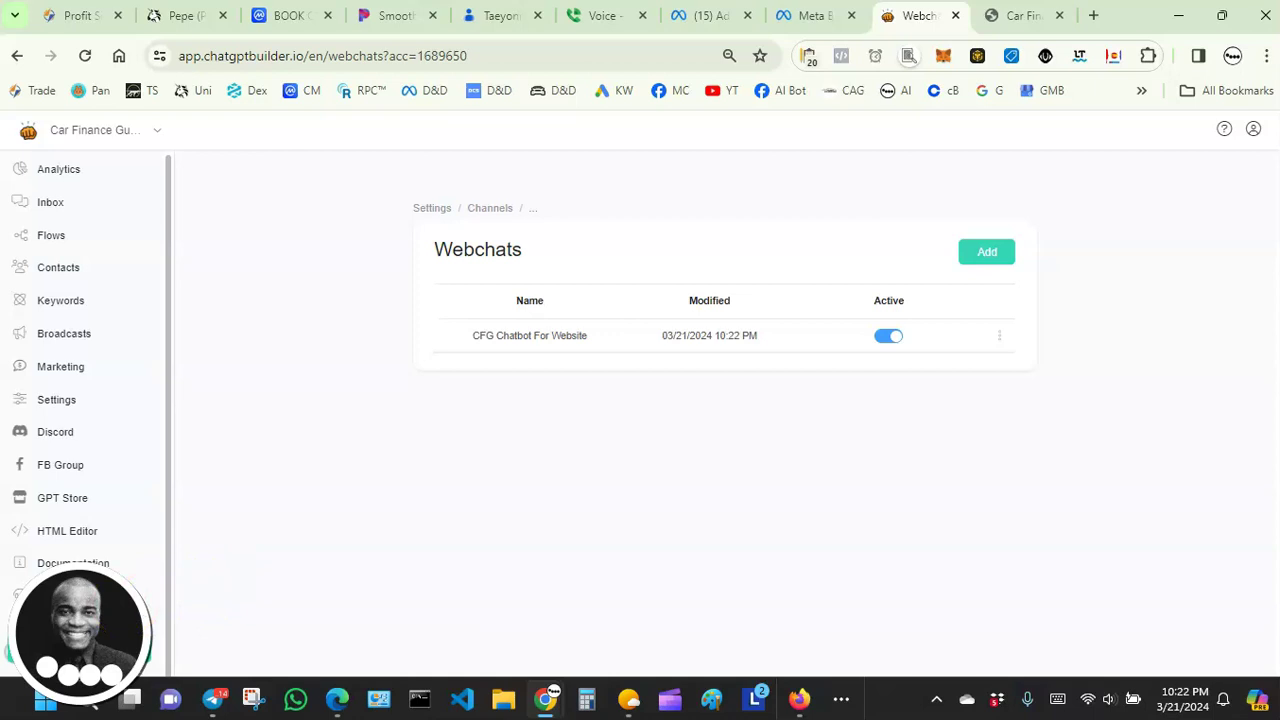
{"action": "left_click", "coordinate": [43, 235]}
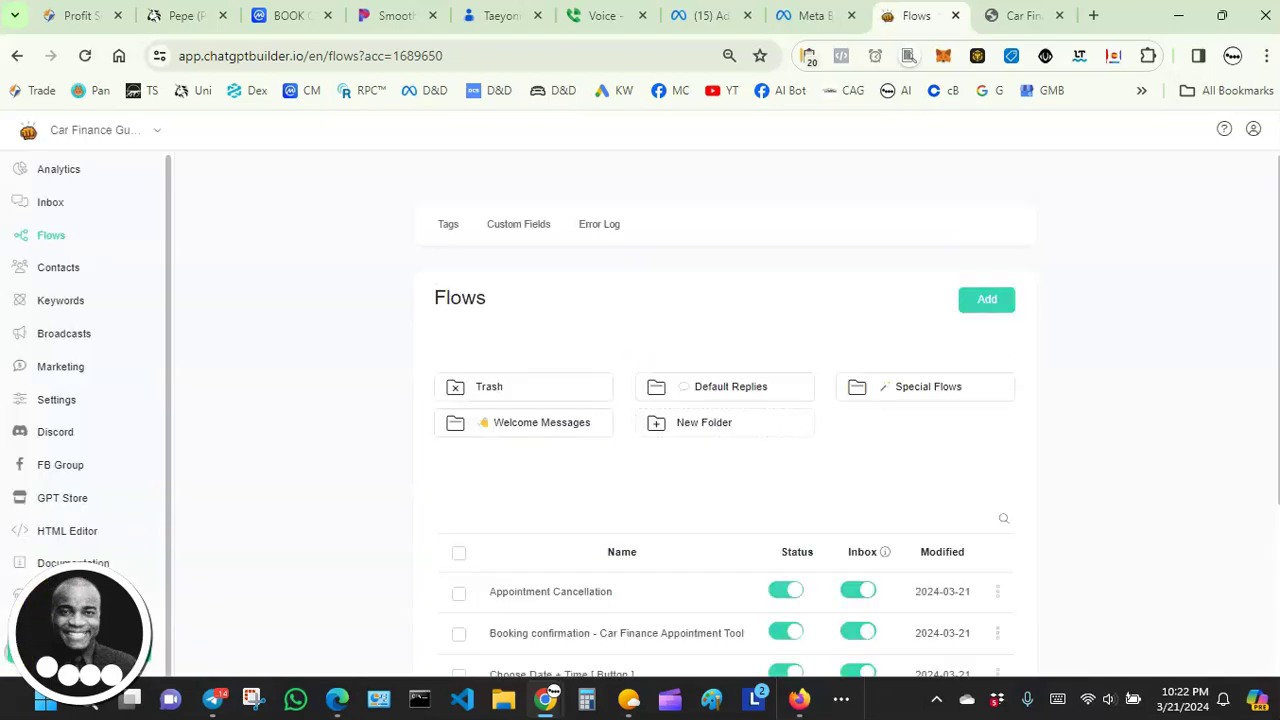